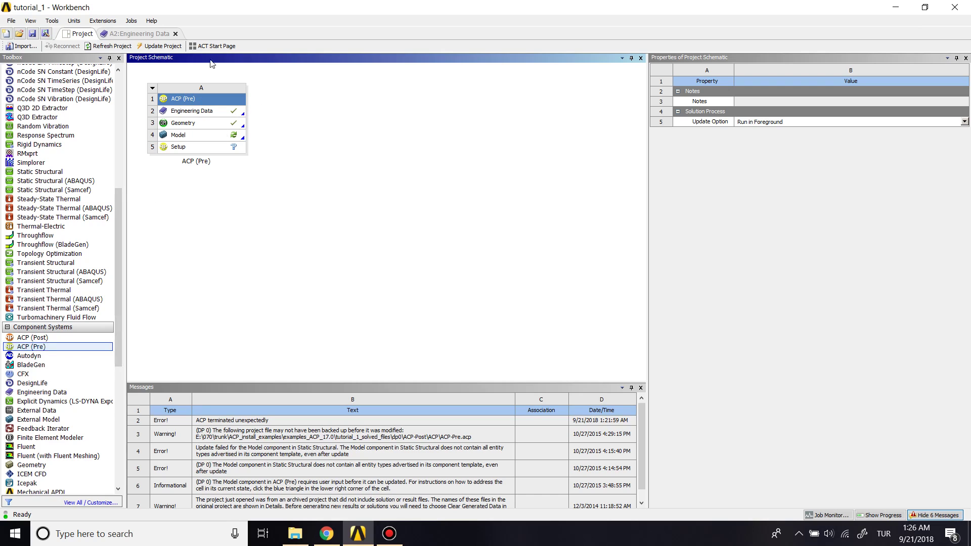
# - Open the ACP (Pre) geometry in DesignModeler and examine the part
pyautogui.scroll(-1, 80, 353)
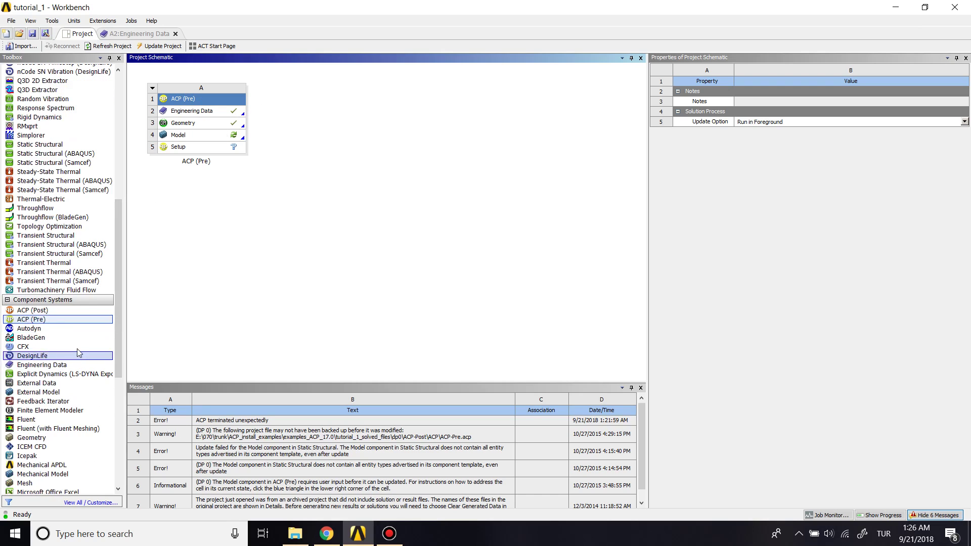
pyautogui.click(22, 320)
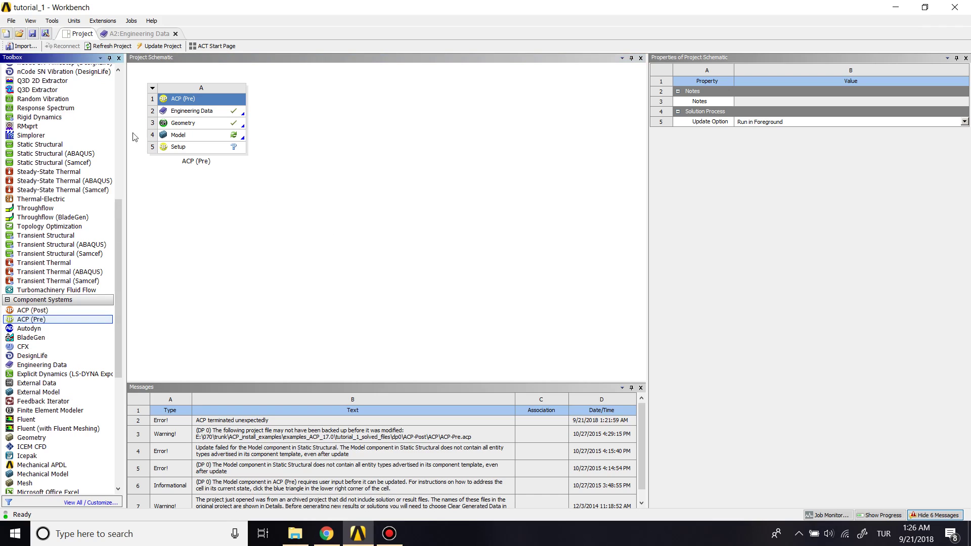
pyautogui.doubleClick(203, 127)
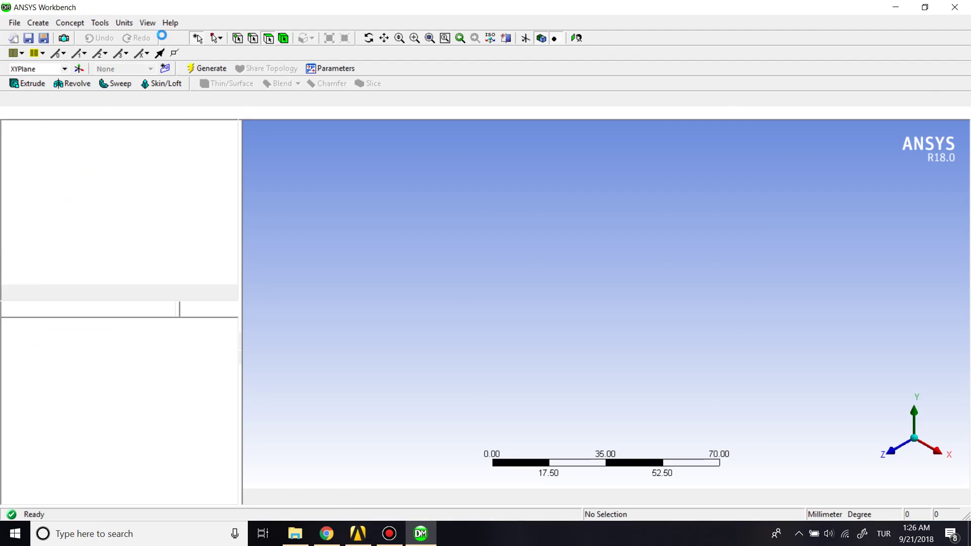
pyautogui.moveTo(761, 354); pyautogui.dragTo(934, 304, button='middle')
pyautogui.moveTo(833, 321); pyautogui.dragTo(551, 245, button='middle')
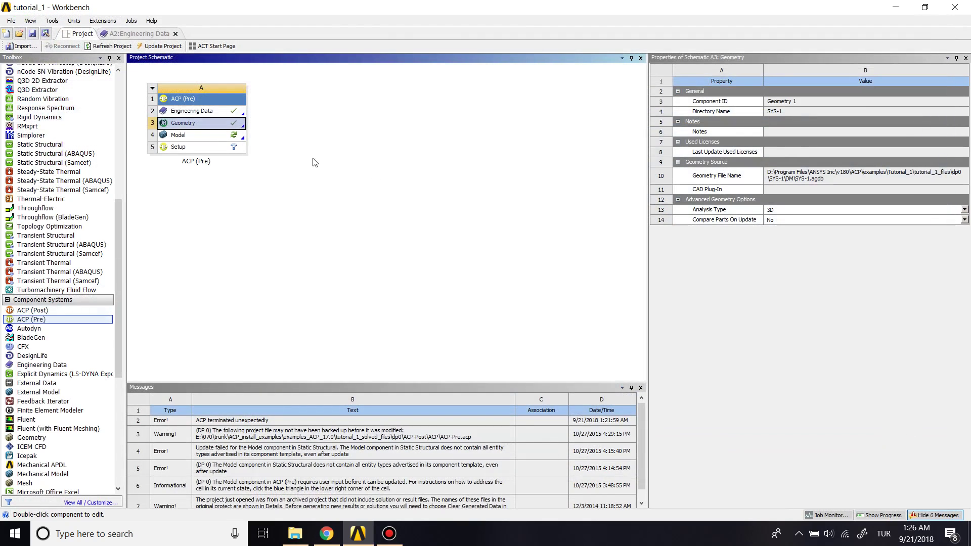
# - Add Honeycomb and Epoxy Carbon UD (230 GPa) Prepreg from the Composite Materials library to the ACP (Pre) engineering data
pyautogui.doubleClick(210, 112)
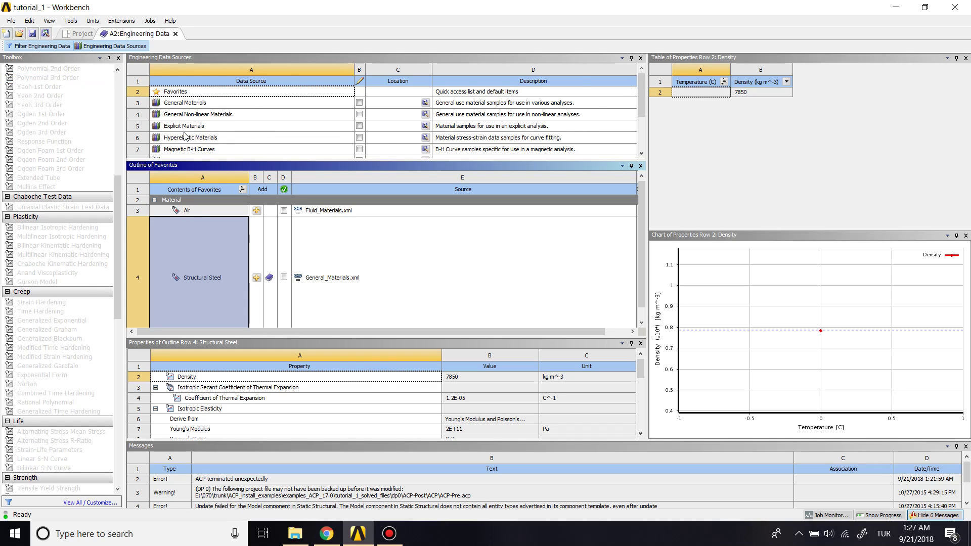
pyautogui.scroll(-2, 185, 135)
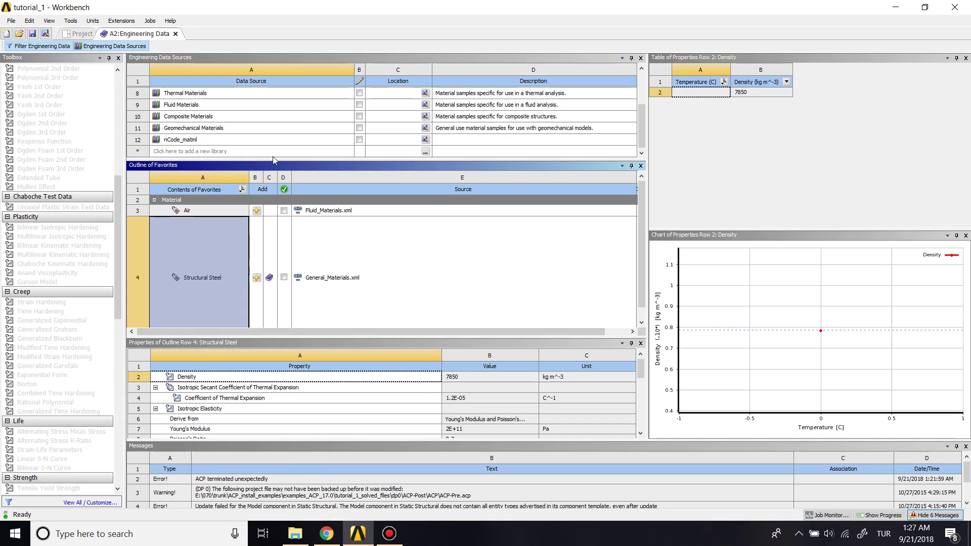
pyautogui.click(280, 117)
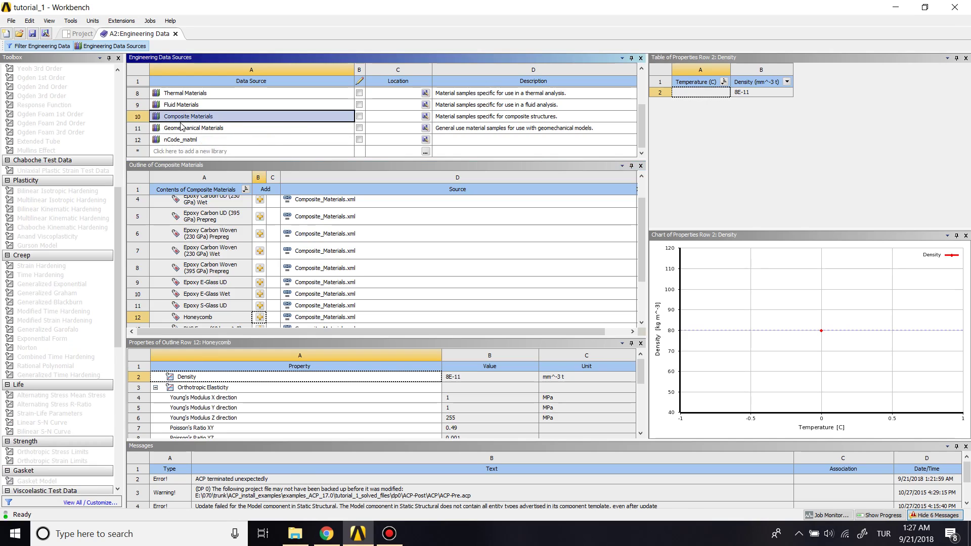
pyautogui.scroll(3, 273, 282)
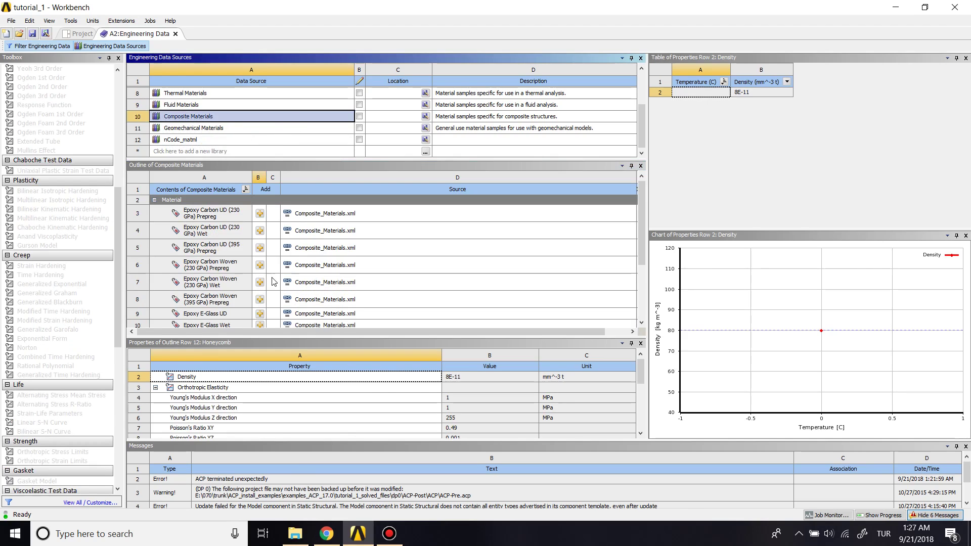
pyautogui.scroll(-3, 273, 281)
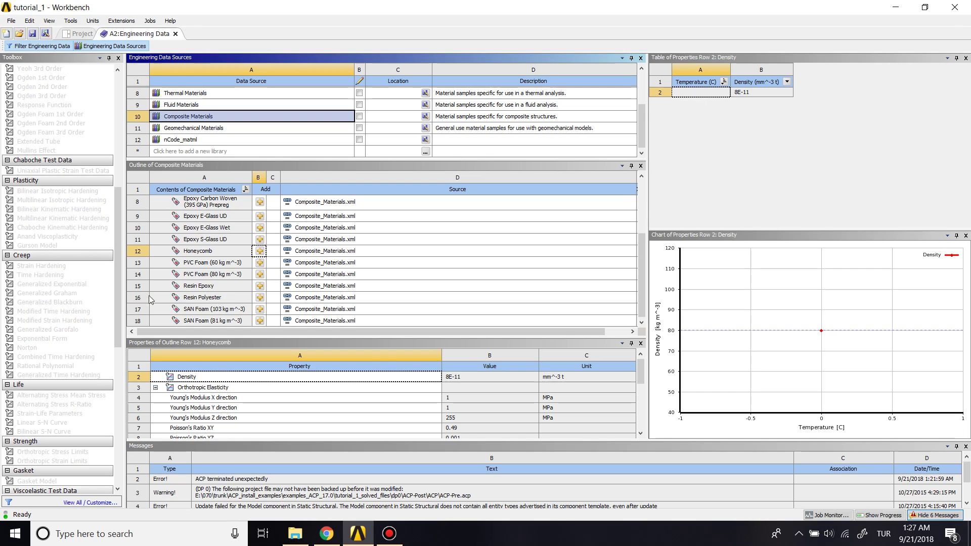
pyautogui.scroll(3, 319, 300)
pyautogui.scroll(-1, 319, 299)
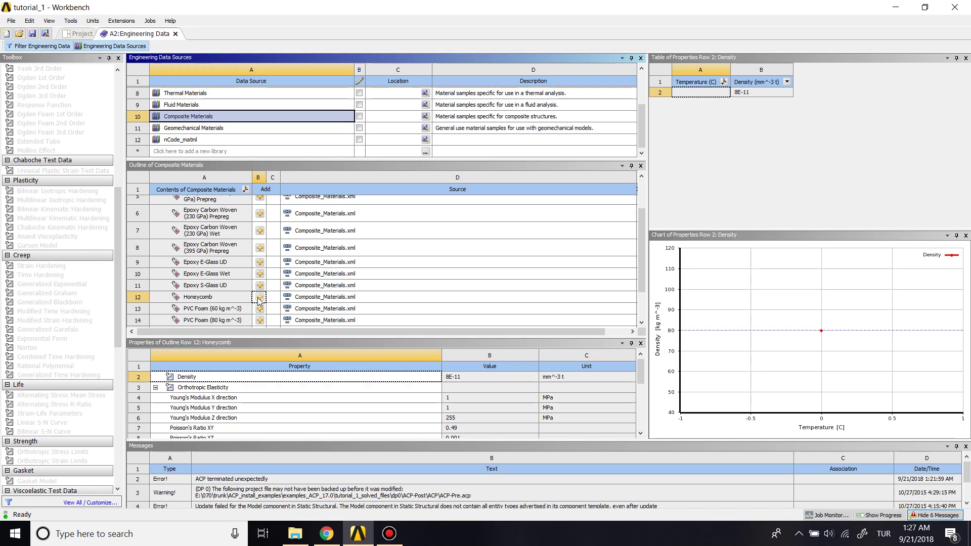
pyautogui.click(260, 298)
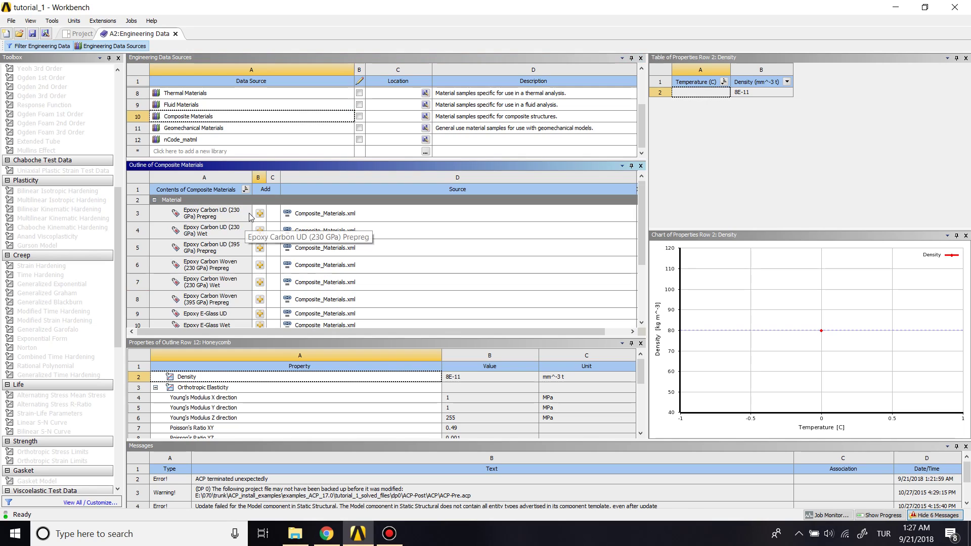
pyautogui.click(217, 219)
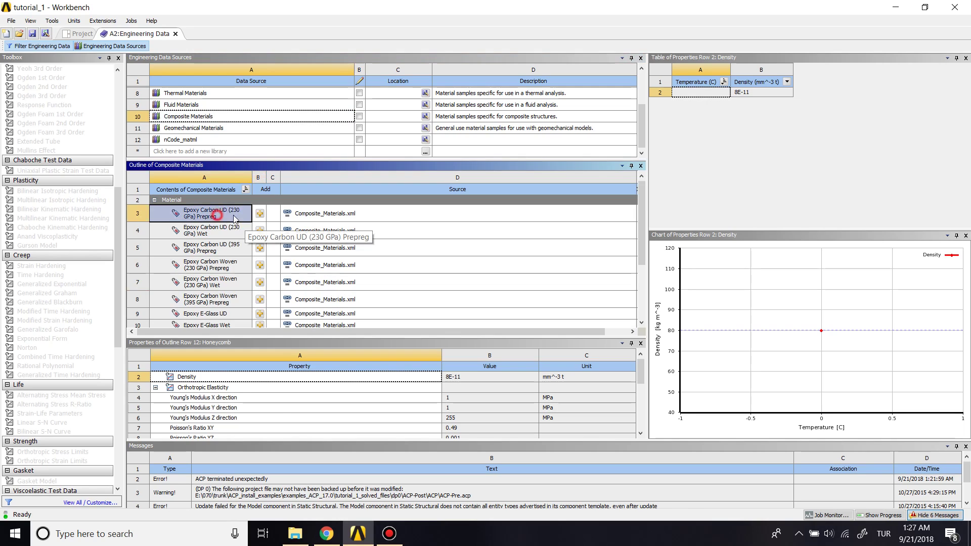
pyautogui.click(260, 214)
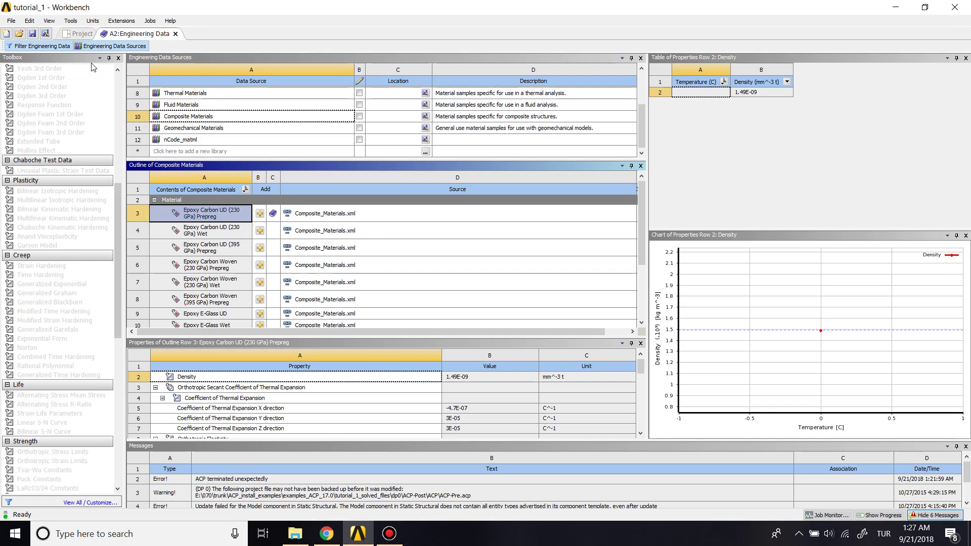
# - Review the project's own material list without the data sources and close the engineering data
pyautogui.click(119, 47)
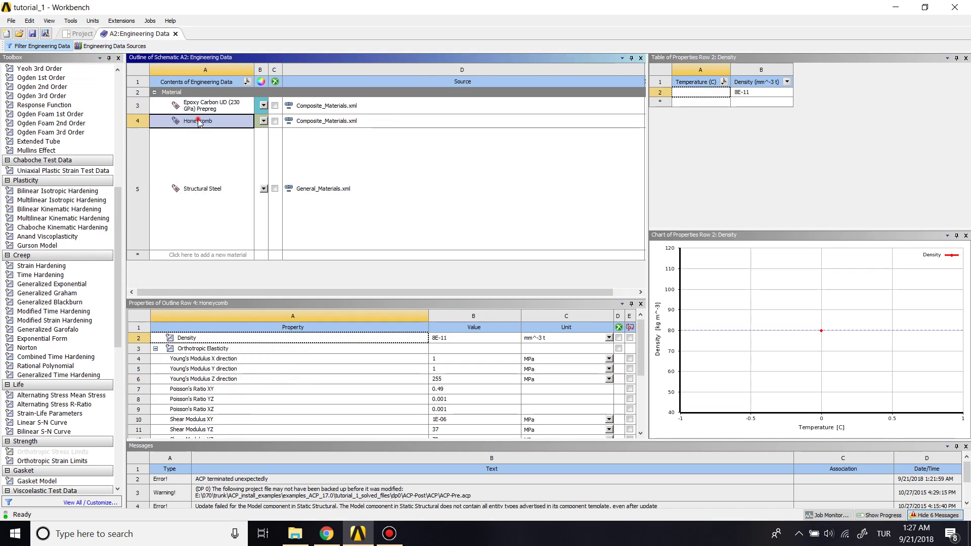
pyautogui.click(214, 105)
pyautogui.click(211, 119)
pyautogui.click(227, 257)
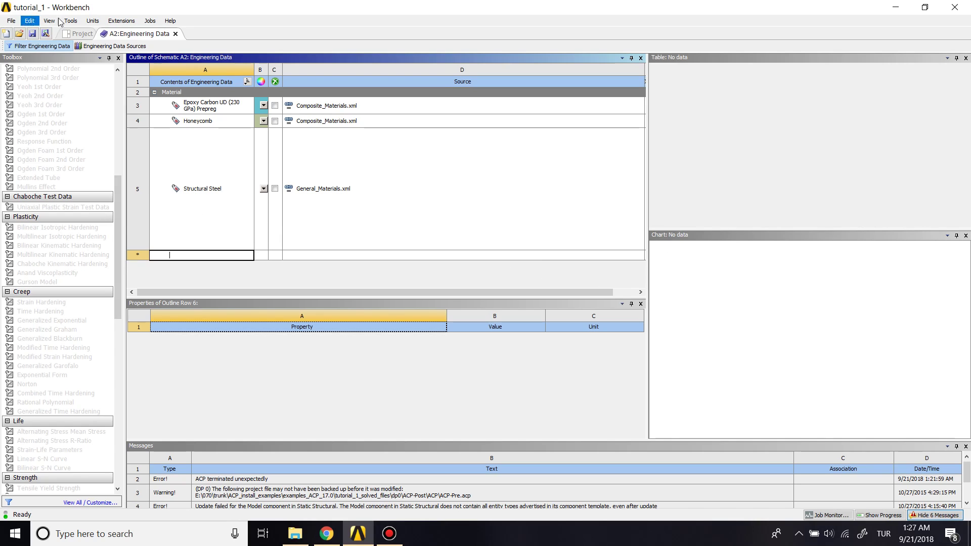
pyautogui.click(87, 36)
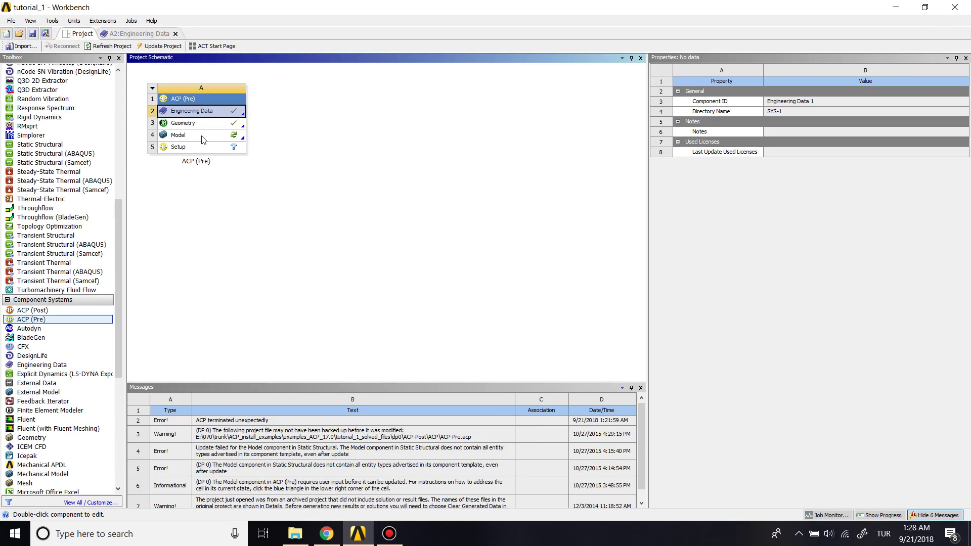
pyautogui.click(175, 33)
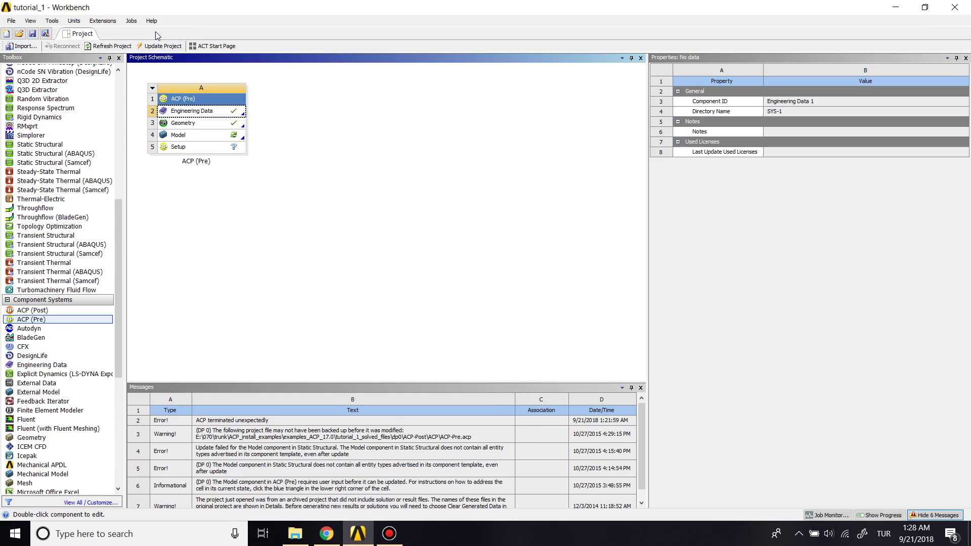
# - Open the ACP (Pre) model with its upstream data re-read and set the mesh relevance to 50
pyautogui.doubleClick(212, 135)
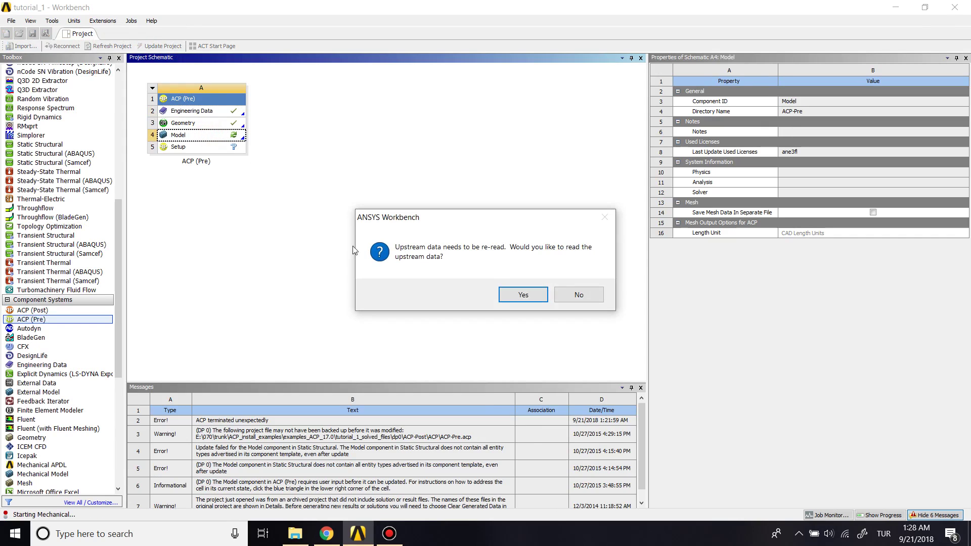
pyautogui.click(504, 291)
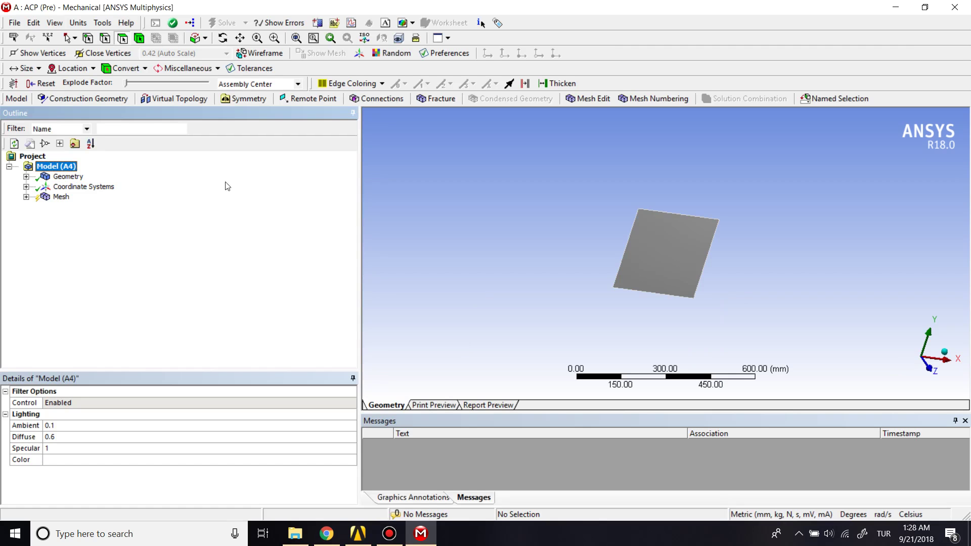
pyautogui.click(60, 198)
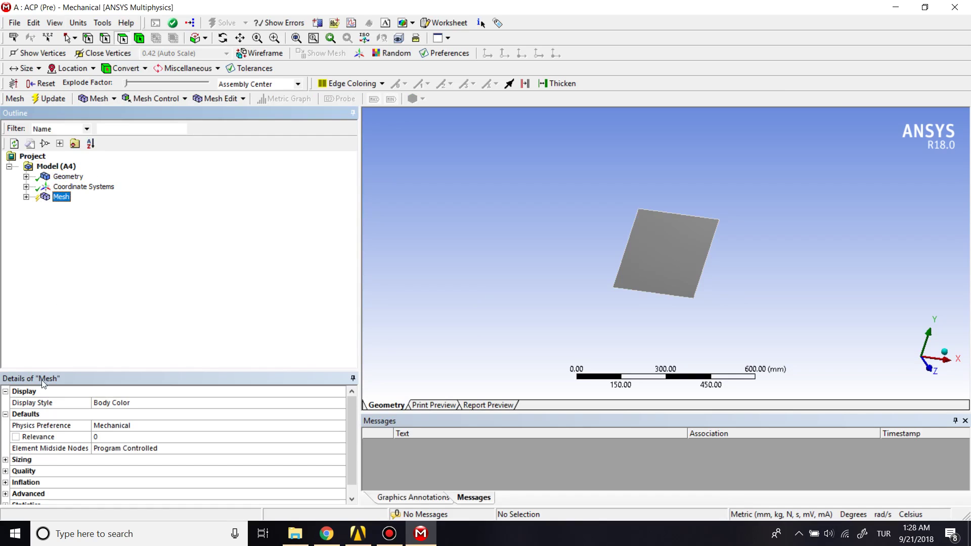
pyautogui.click(5, 459)
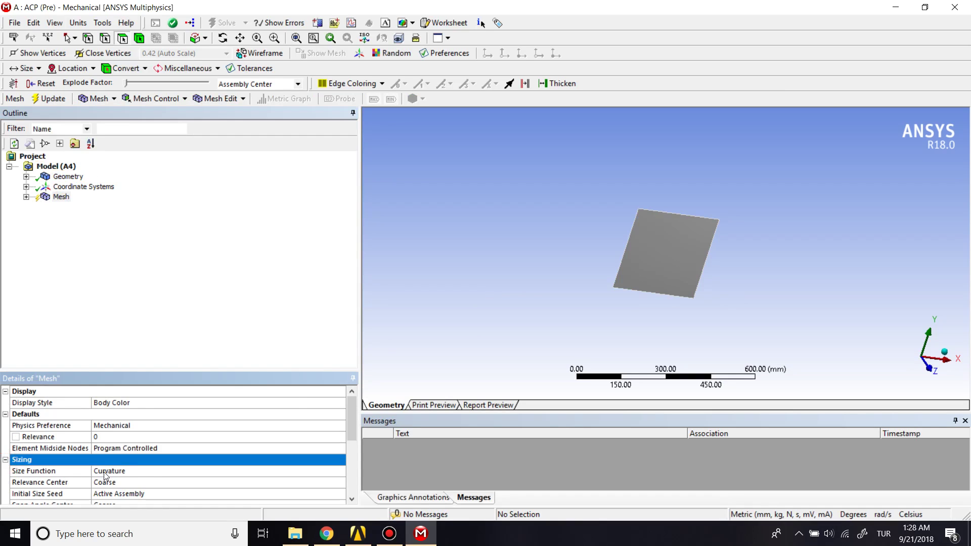
pyautogui.scroll(-3, 144, 448)
pyautogui.scroll(3, 131, 433)
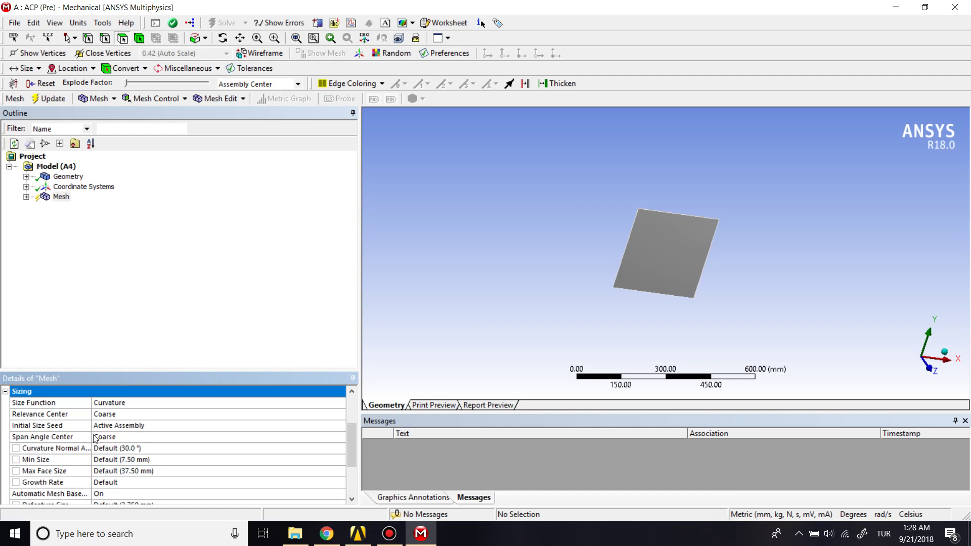
pyautogui.scroll(-1, 71, 465)
pyautogui.scroll(3, 78, 466)
pyautogui.click(116, 438)
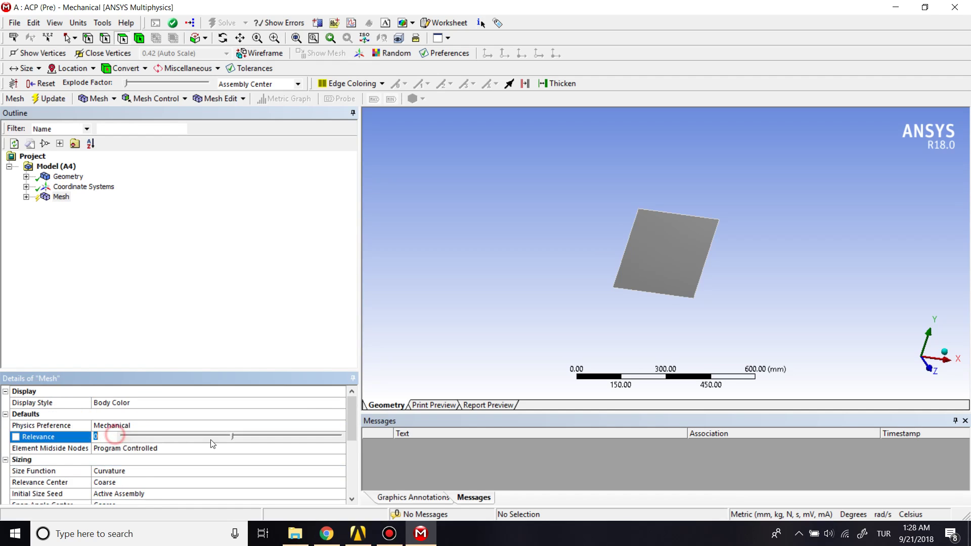
pyautogui.moveTo(232, 439); pyautogui.dragTo(285, 438)
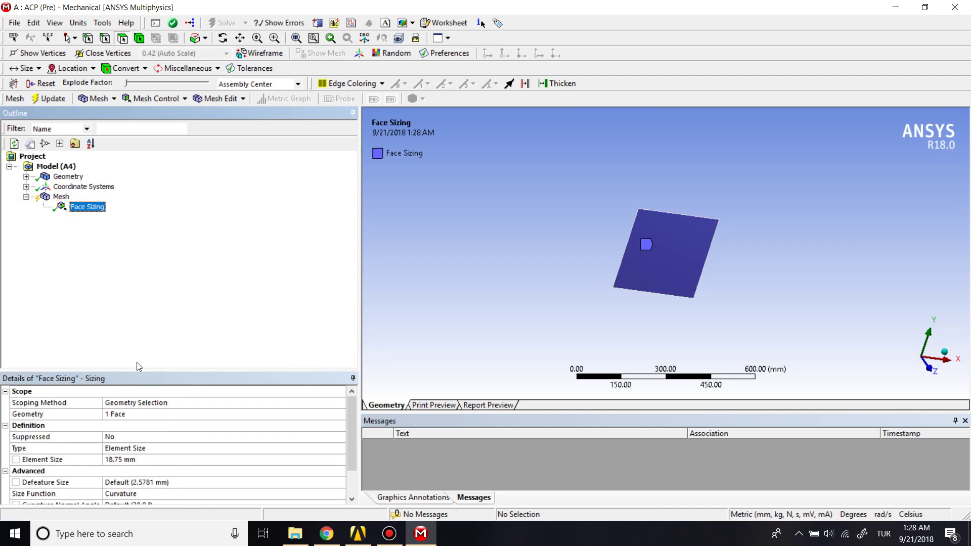
# - Set the element size of the mesh's face sizing to 10 mm
pyautogui.click(135, 457)
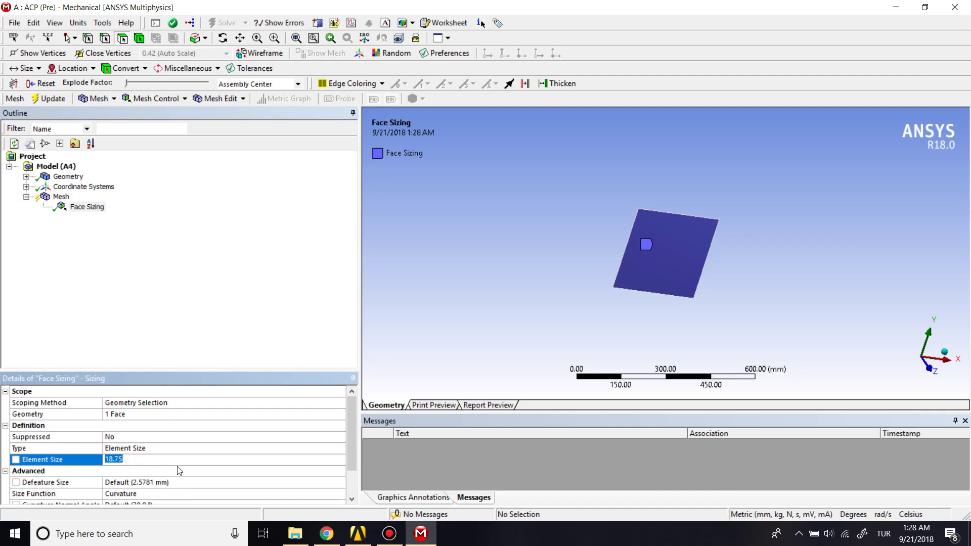
pyautogui.write('10')
pyautogui.press('Return')
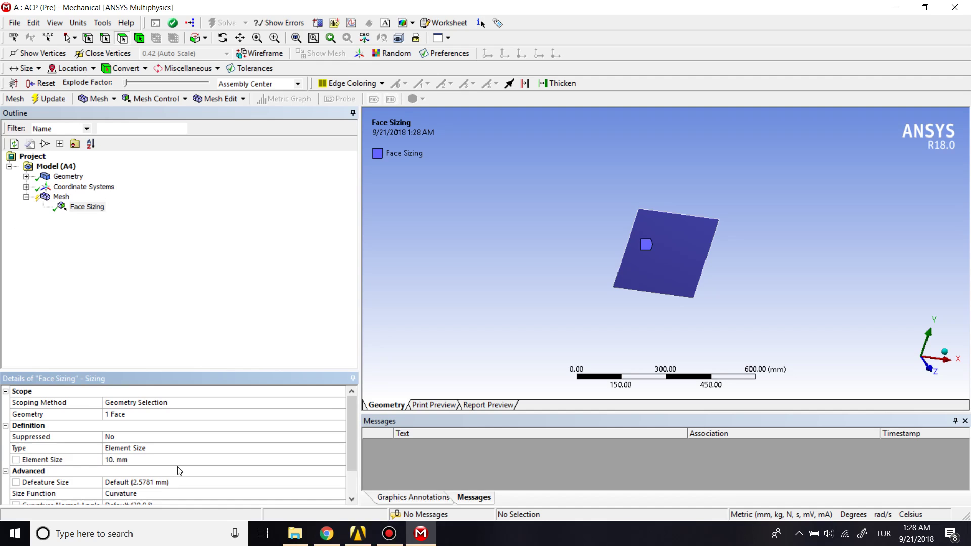
# - Generate the plate's mesh and inspect it from different angles
pyautogui.rightClick(61, 197)
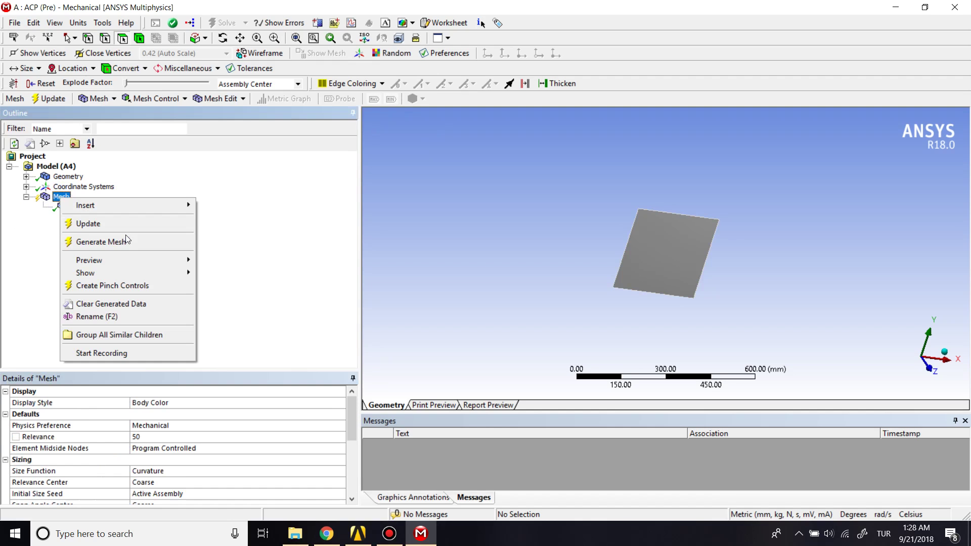
pyautogui.click(128, 241)
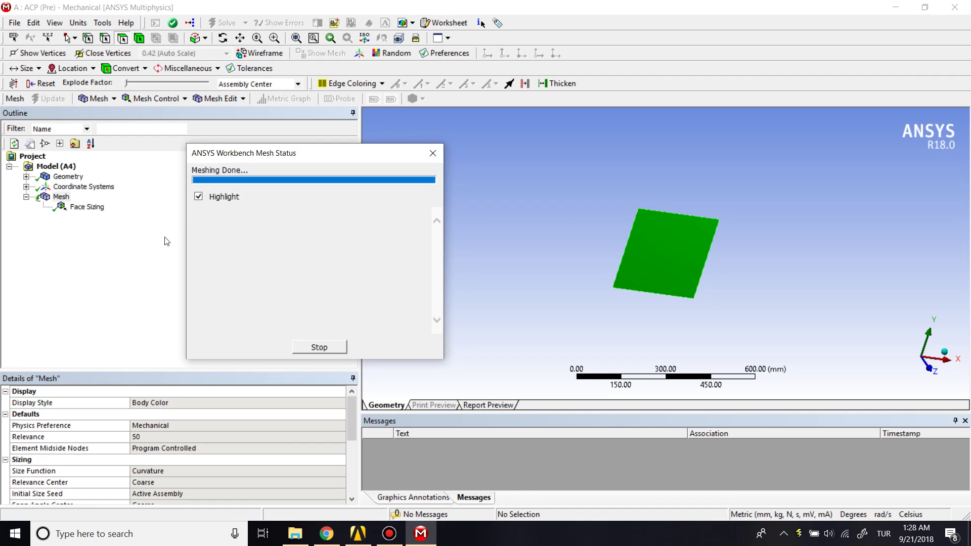
pyautogui.moveTo(642, 271); pyautogui.dragTo(551, 302, button='middle')
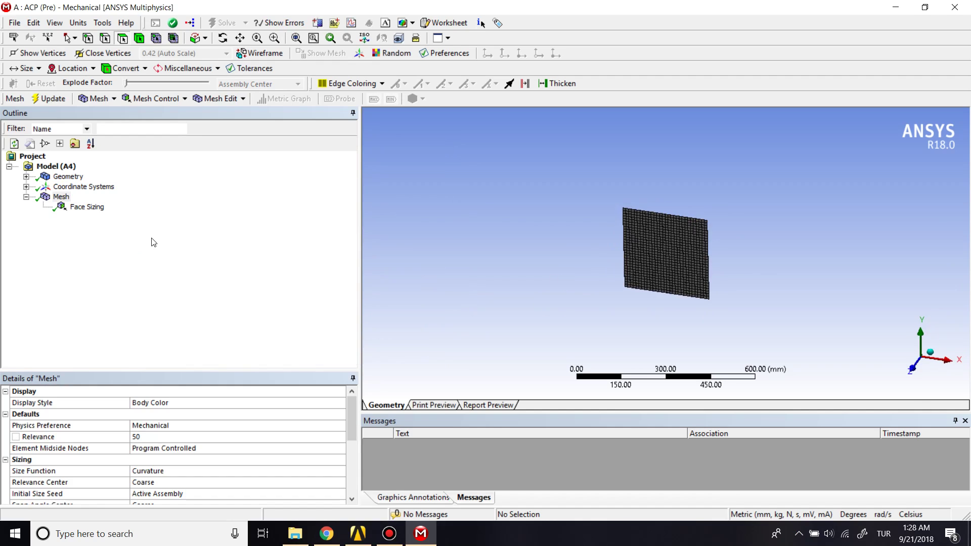
pyautogui.moveTo(661, 338); pyautogui.dragTo(685, 326, button='middle')
pyautogui.scroll(-1, 685, 325)
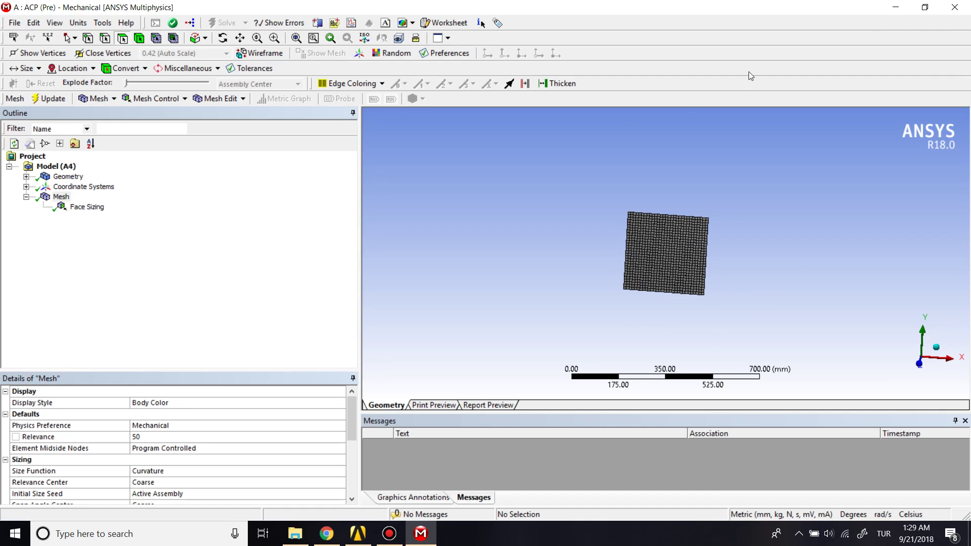
# - Close Mechanical and run an update of the whole project in Workbench
pyautogui.hotkey('alt', 'F4')
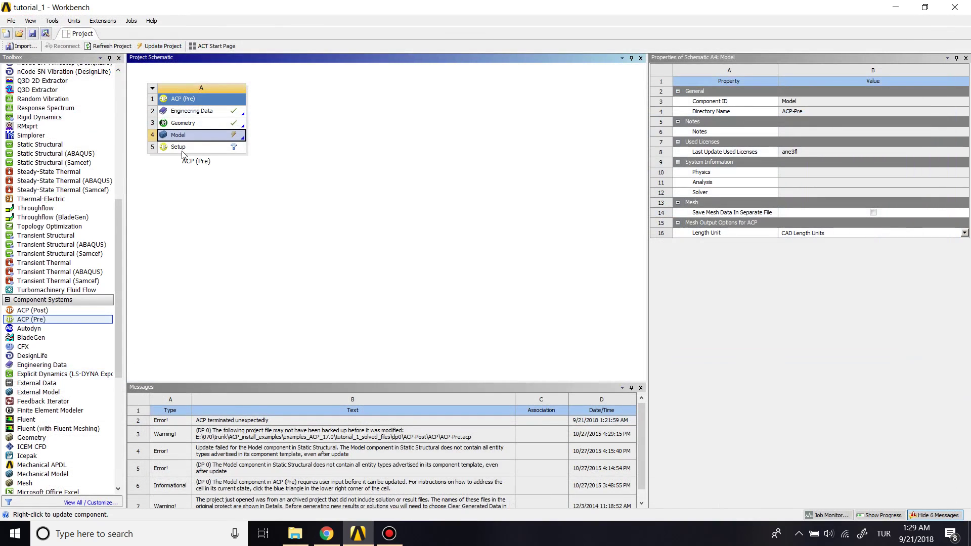
pyautogui.click(162, 45)
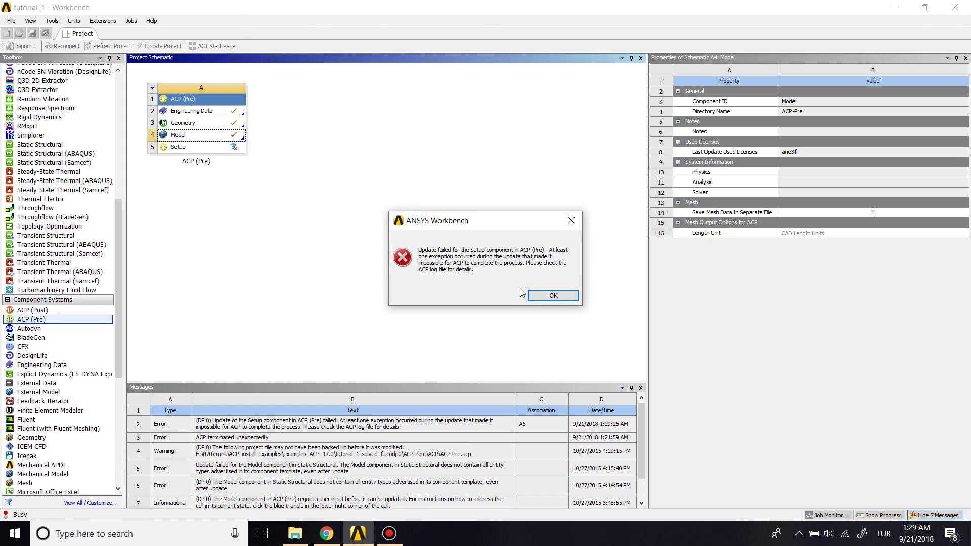
pyautogui.click(556, 294)
# - Add a standalone Static Structural analysis system to the schematic beside the ACP (Pre) system
pyautogui.moveTo(117, 212); pyautogui.dragTo(106, 84)
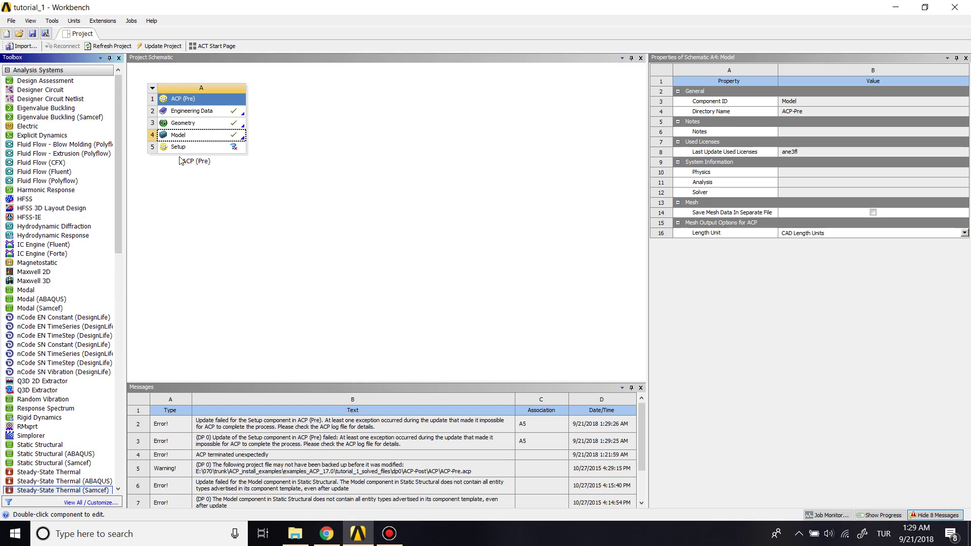
pyautogui.moveTo(119, 209); pyautogui.dragTo(119, 247)
pyautogui.click(188, 354)
pyautogui.moveTo(65, 354); pyautogui.dragTo(328, 121)
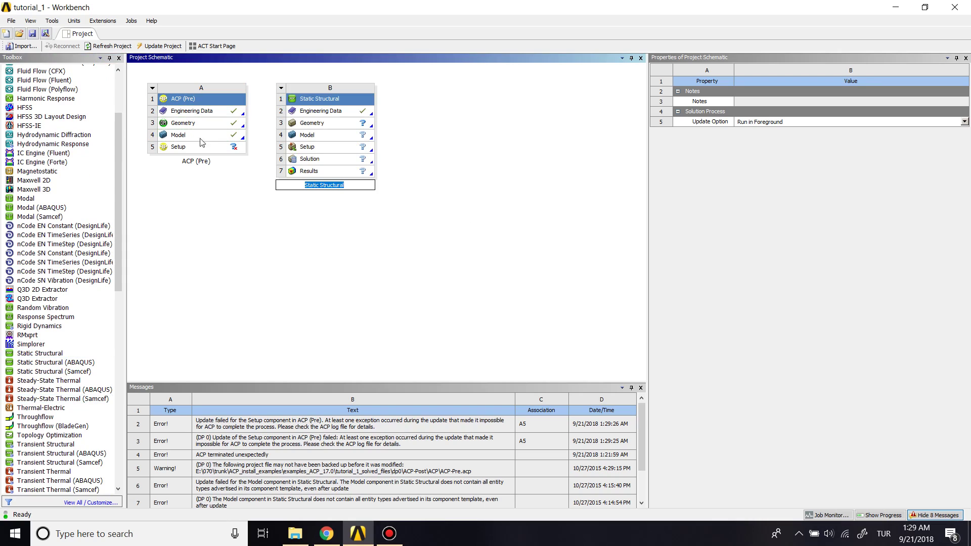
# - Transfer shell composite data from the ACP (Pre) Setup to the Static Structural Model and open the ACP (Pre) Setup in a maximized window
pyautogui.moveTo(190, 152); pyautogui.dragTo(317, 143)
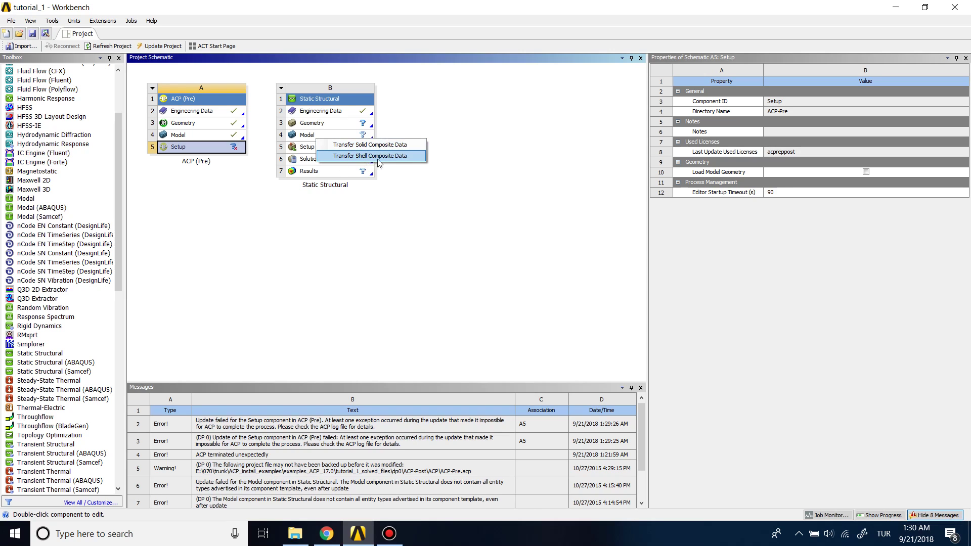
pyautogui.click(399, 156)
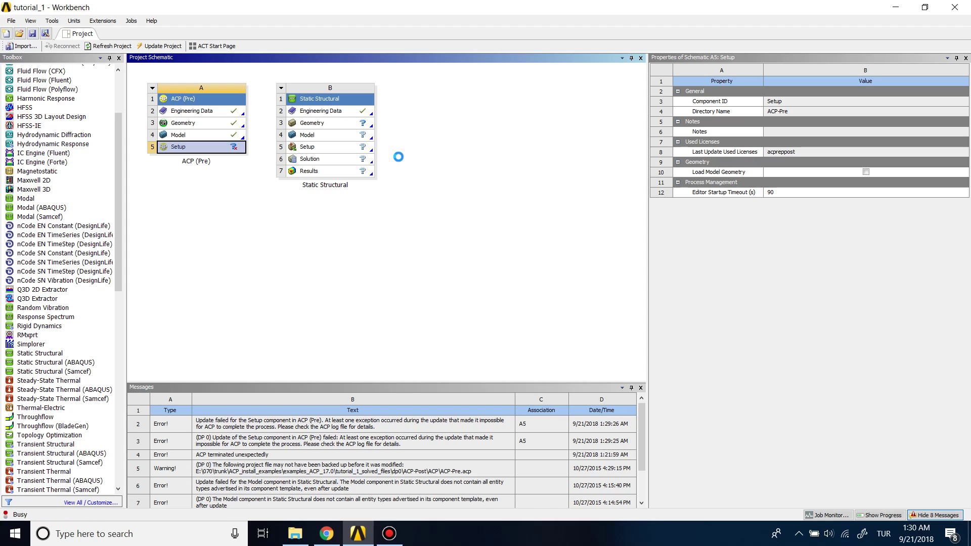
pyautogui.doubleClick(211, 148)
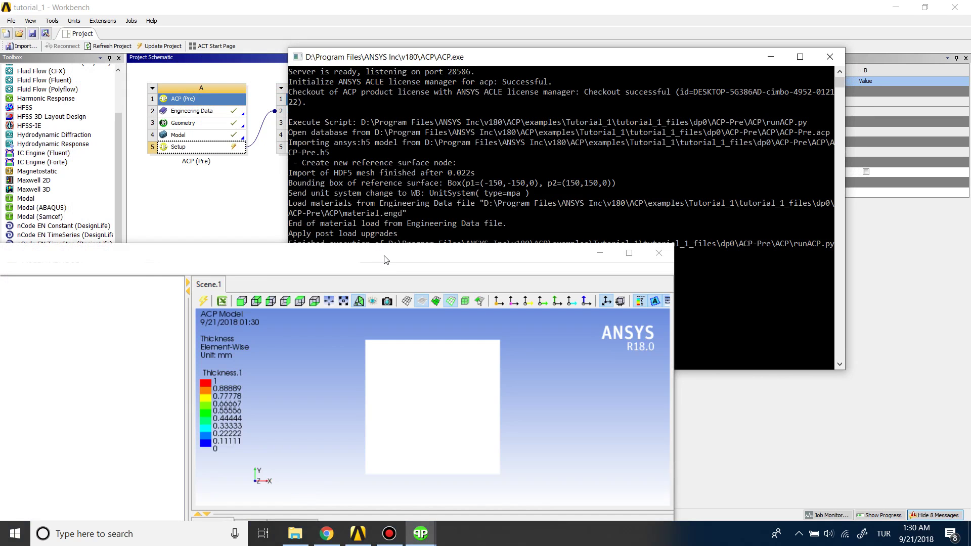
pyautogui.moveTo(385, 258); pyautogui.dragTo(355, 3)
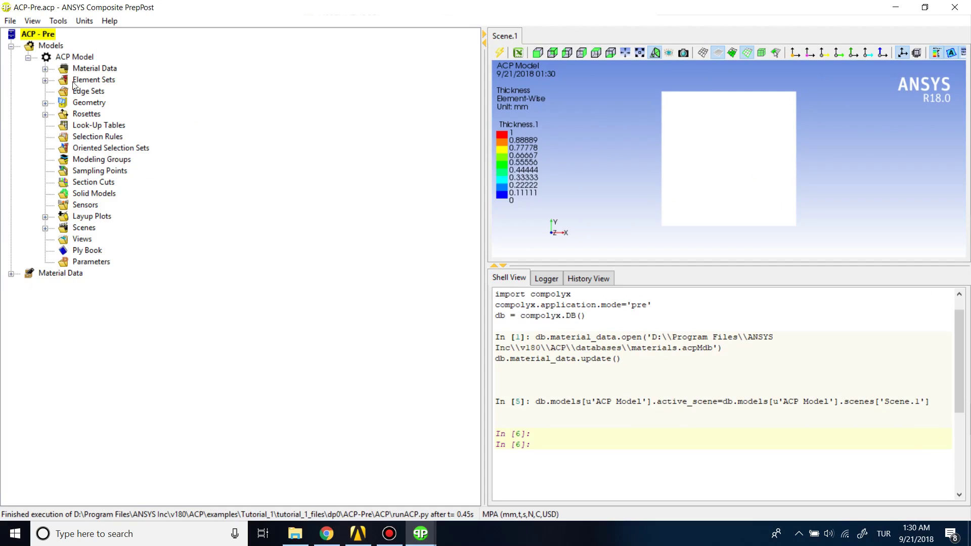
# - Examine the materials and geometry folders of the ACP Model and view the plate from an angle
pyautogui.click(46, 69)
pyautogui.click(46, 70)
pyautogui.click(46, 69)
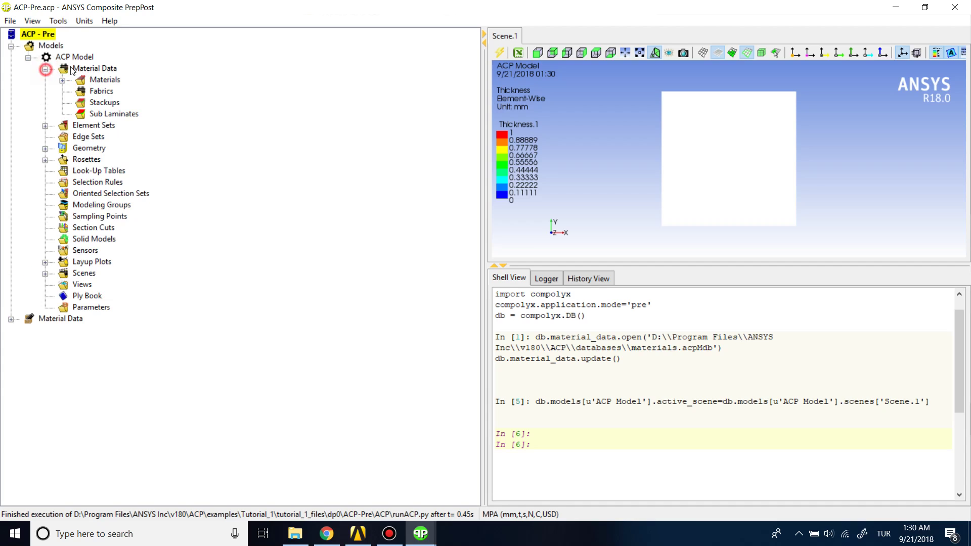
pyautogui.click(62, 80)
pyautogui.click(116, 104)
pyautogui.click(118, 116)
pyautogui.click(130, 91)
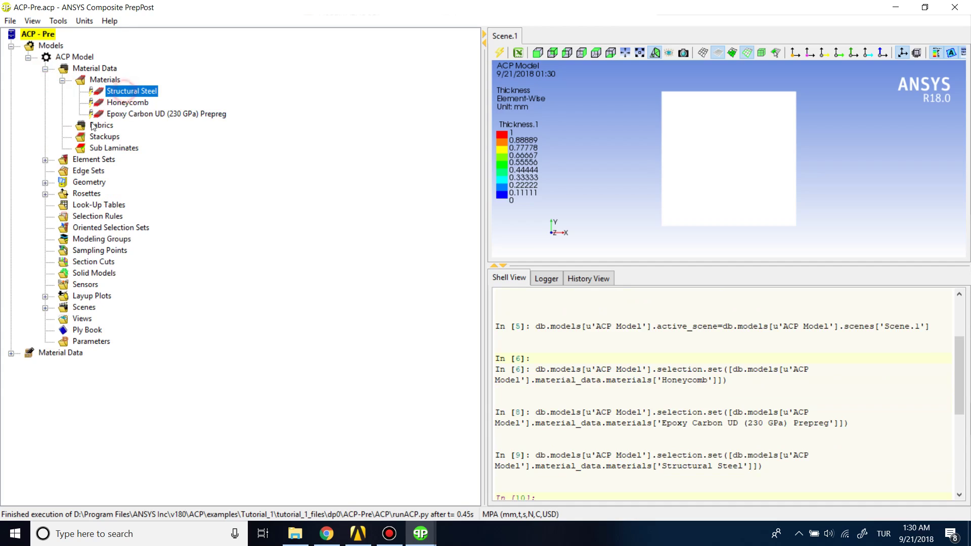
pyautogui.click(45, 182)
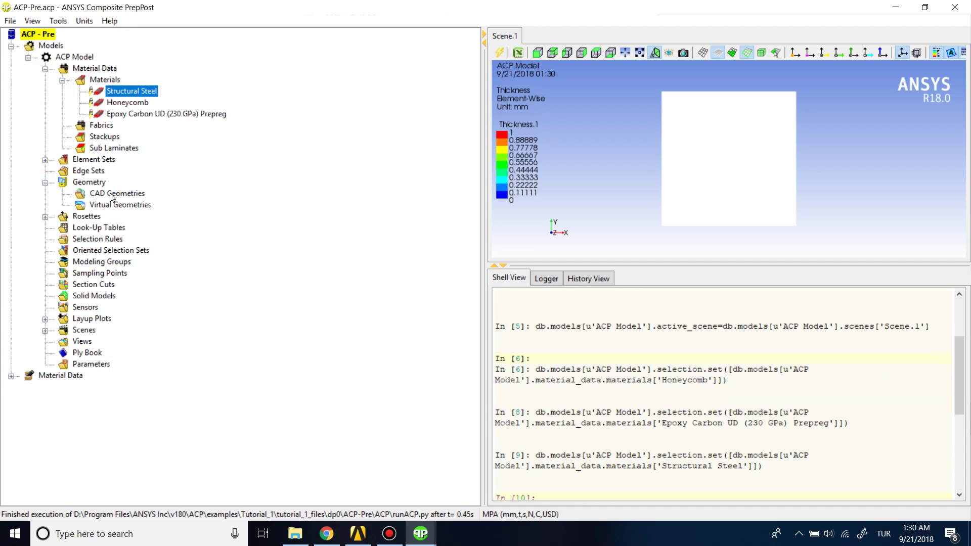
pyautogui.moveTo(674, 207); pyautogui.dragTo(727, 208)
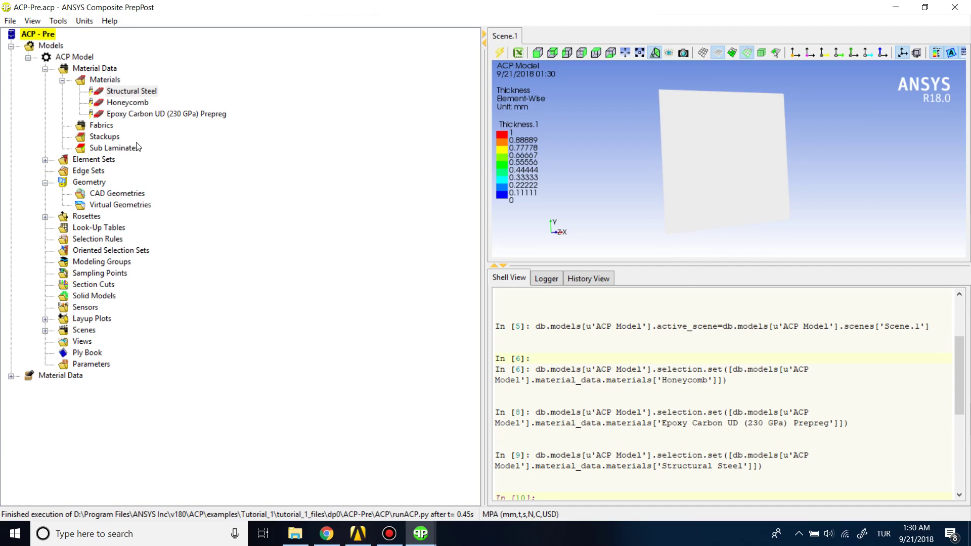
# - Create a fabric named Carbon from Epoxy Carbon UD (230 GPa) Prepreg with a thickness of 0.25 mm
pyautogui.click(102, 126)
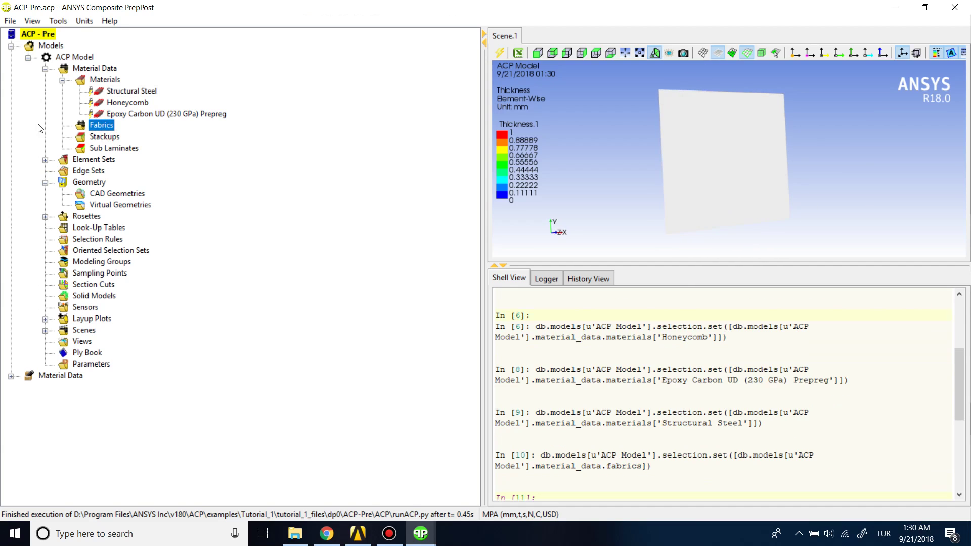
pyautogui.rightClick(80, 129)
pyautogui.click(109, 133)
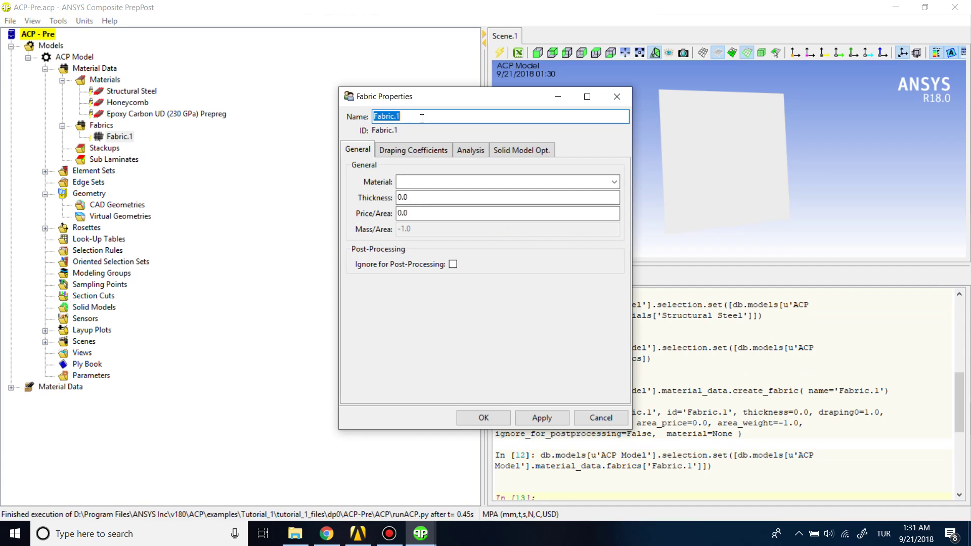
pyautogui.write('Carbon')
pyautogui.click(614, 182)
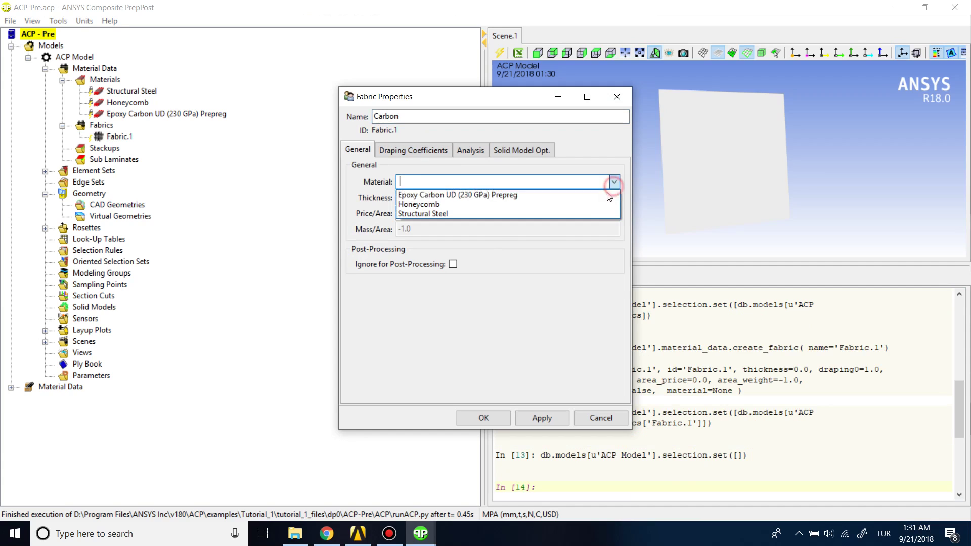
pyautogui.click(602, 195)
pyautogui.click(578, 198)
pyautogui.doubleClick(578, 198)
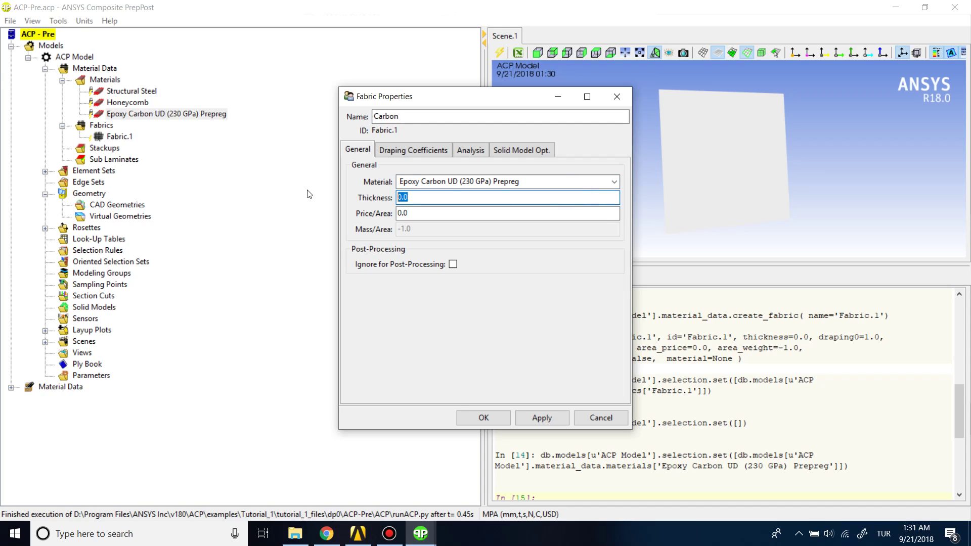
pyautogui.write('0.')
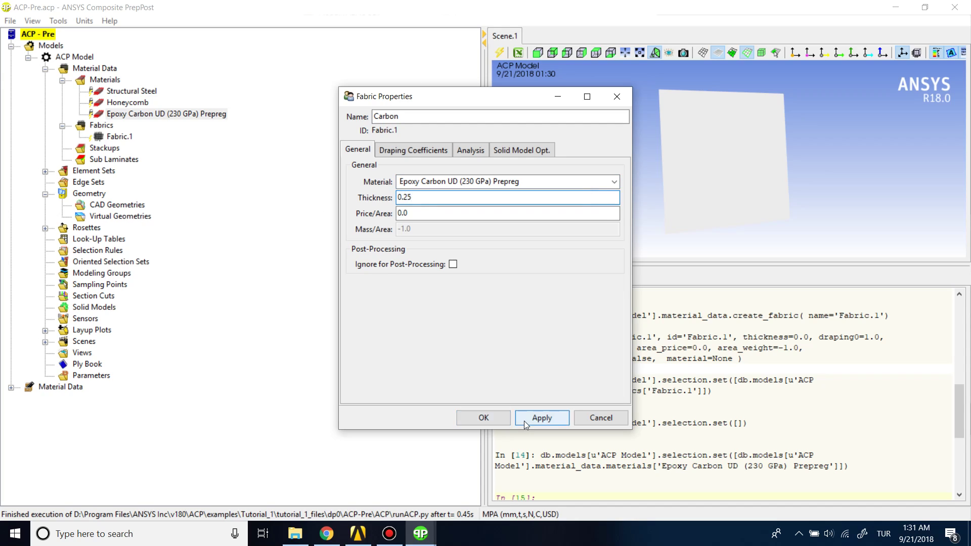
pyautogui.click(491, 422)
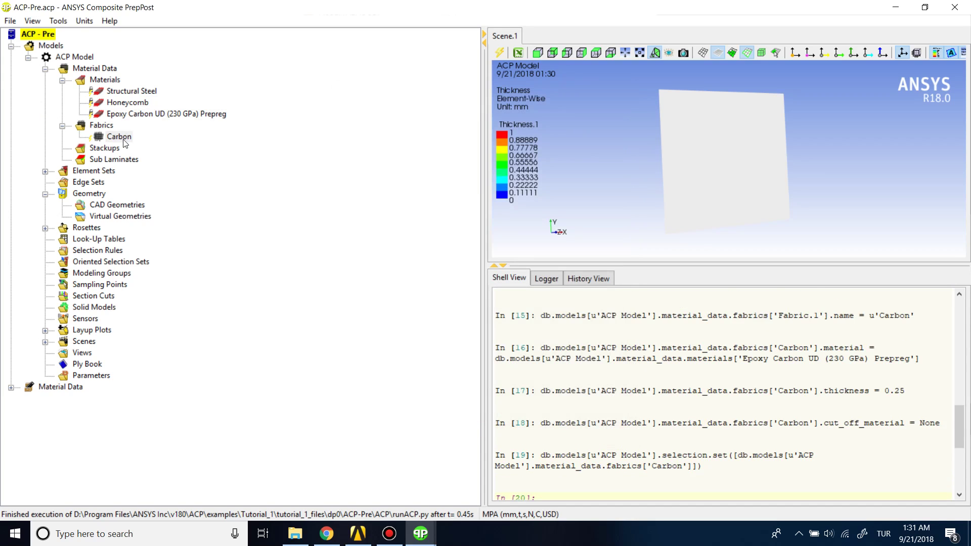
# - Create a second fabric named Core from the Honeycomb material with a thickness of 15 mm
pyautogui.rightClick(103, 122)
pyautogui.click(129, 133)
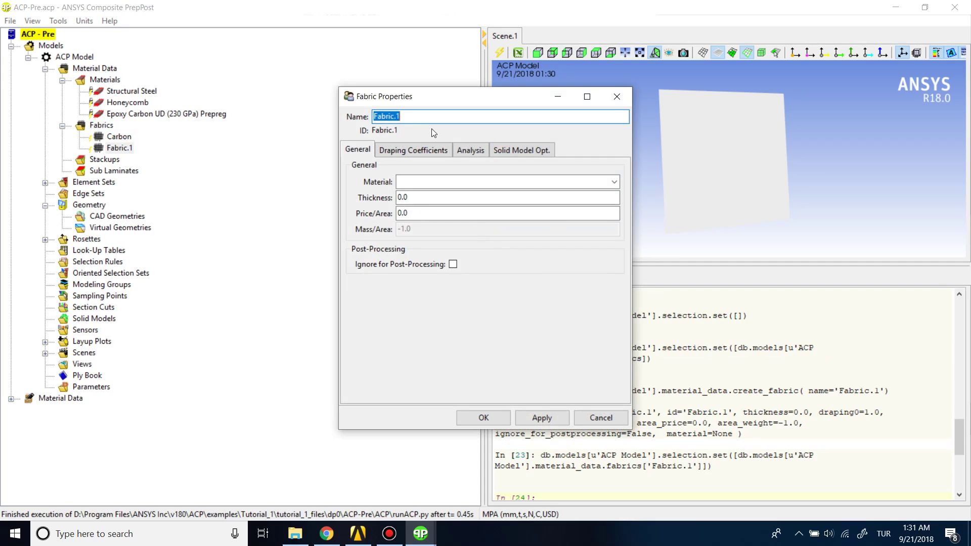
pyautogui.write('Core')
pyautogui.click(614, 182)
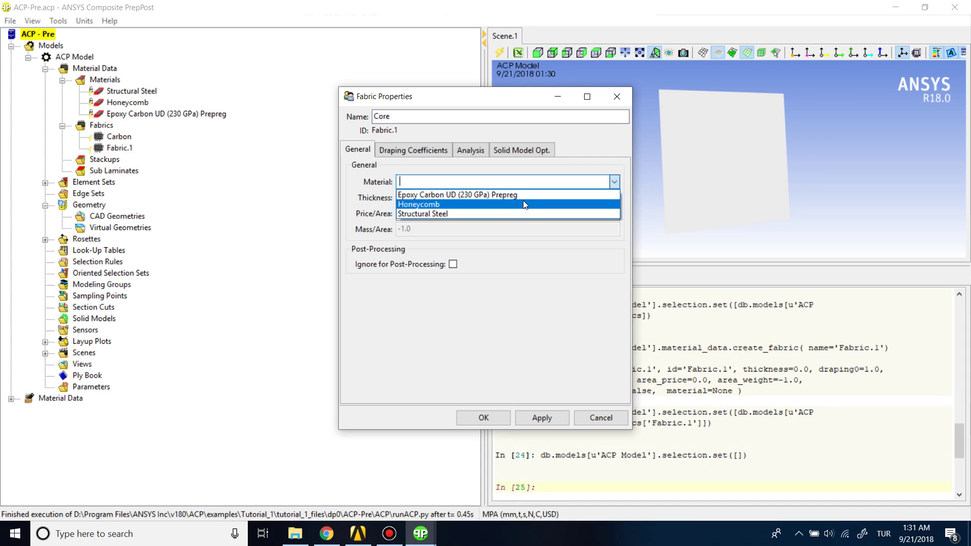
pyautogui.click(523, 205)
pyautogui.doubleClick(456, 198)
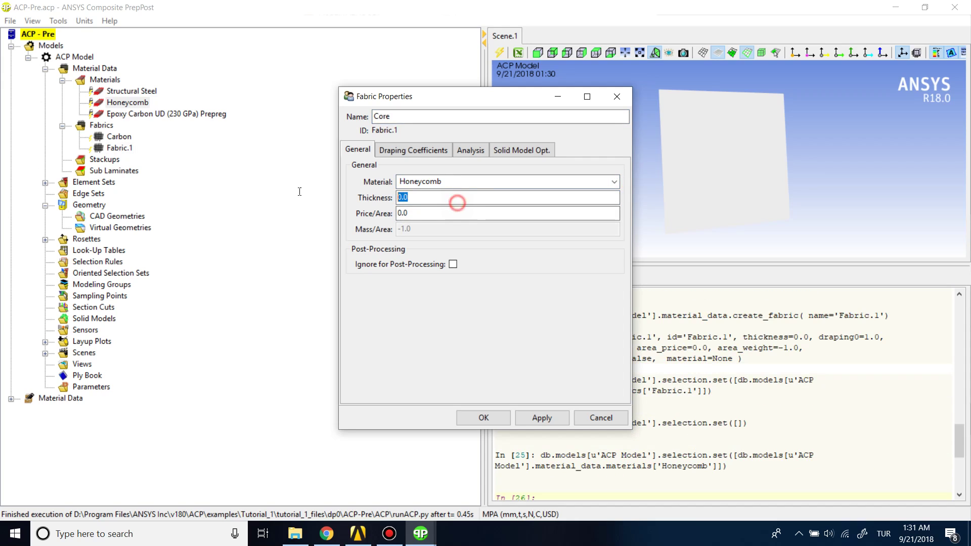
pyautogui.write('15')
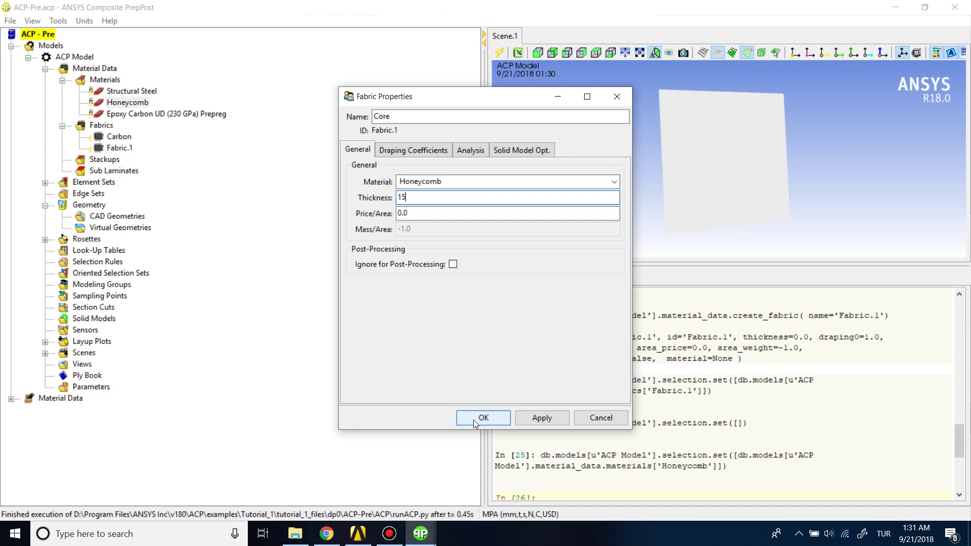
pyautogui.click(495, 421)
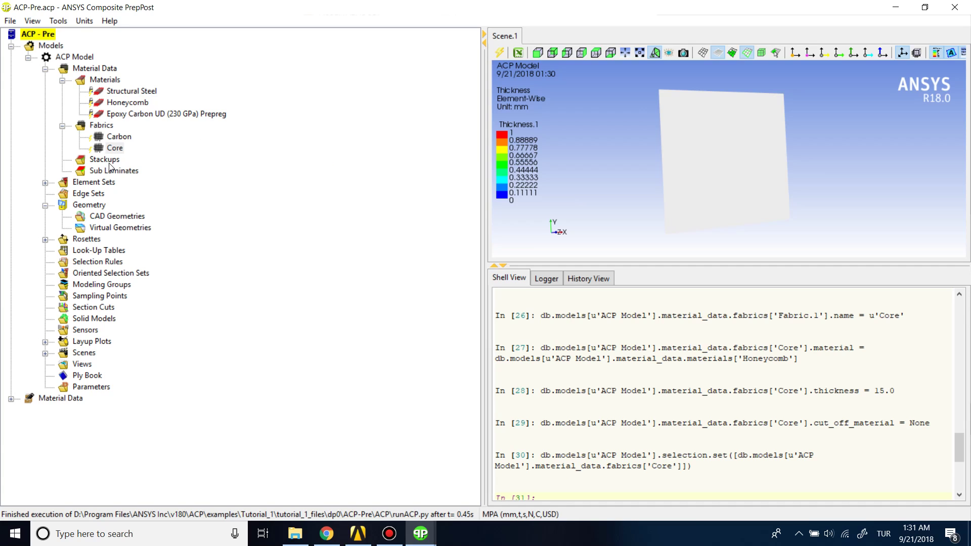
# - Create a stackup and fill its layup with two layers of the Carbon fabric
pyautogui.click(107, 160)
pyautogui.rightClick(109, 158)
pyautogui.click(129, 165)
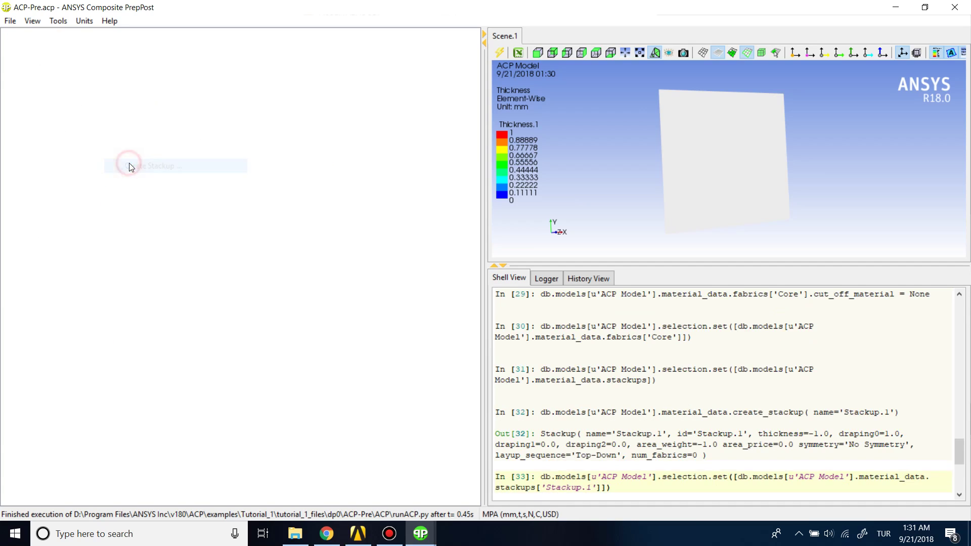
pyautogui.click(412, 230)
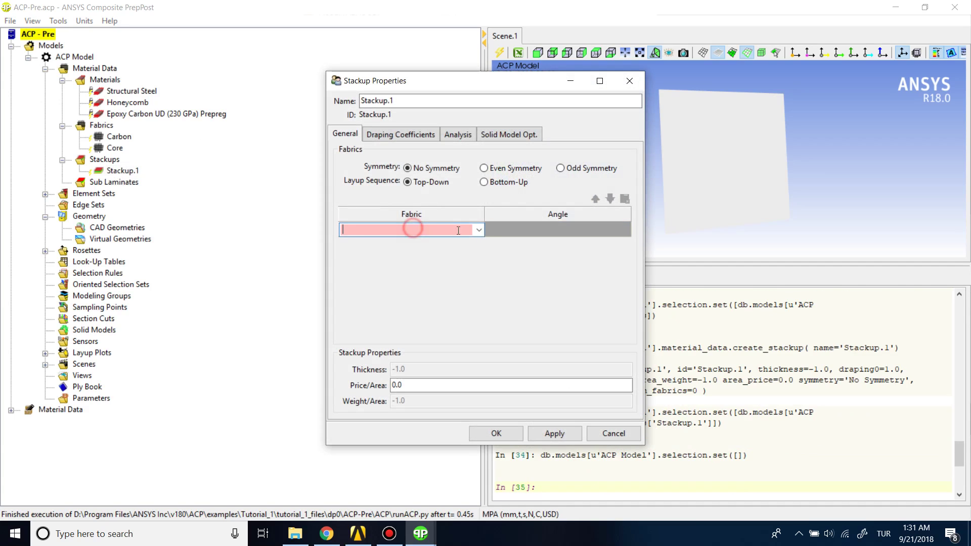
pyautogui.click(477, 230)
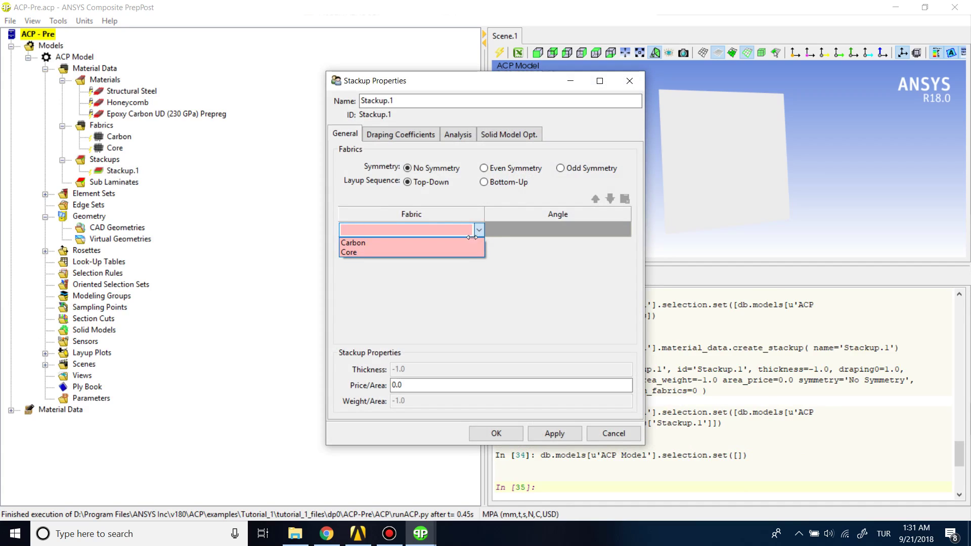
pyautogui.click(467, 243)
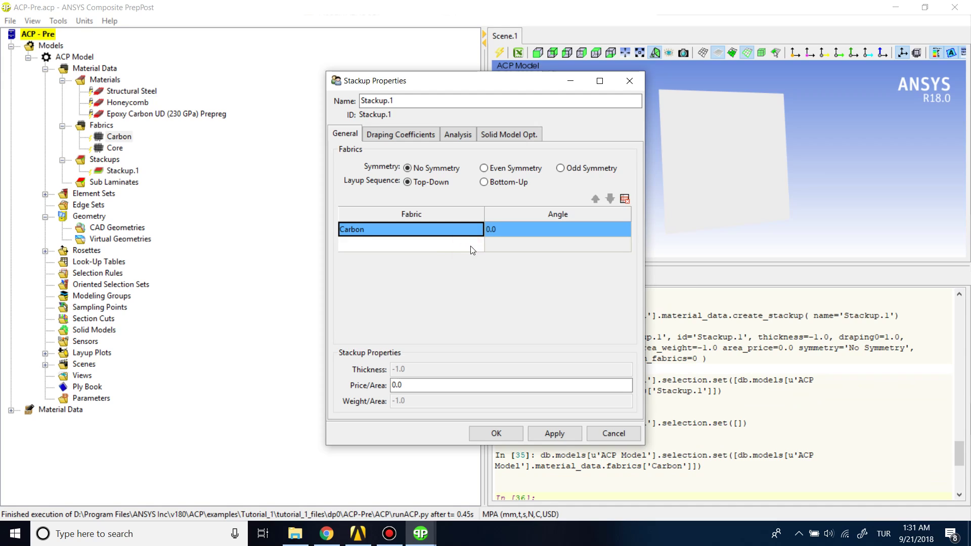
pyautogui.click(472, 250)
pyautogui.click(476, 246)
pyautogui.click(468, 256)
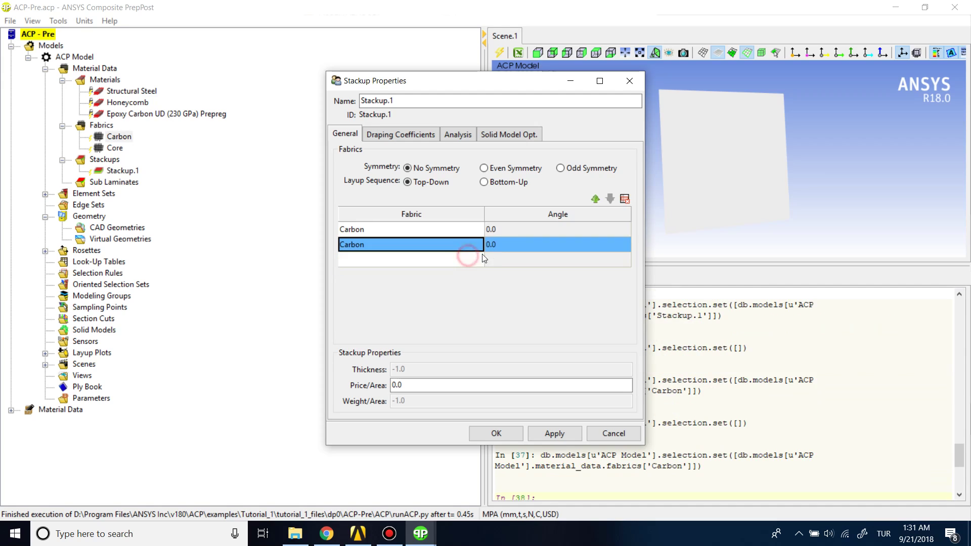
# - Set the stackup's first Carbon layer to an angle of -45 and the second to 45, and accept the stackup
pyautogui.doubleClick(514, 232)
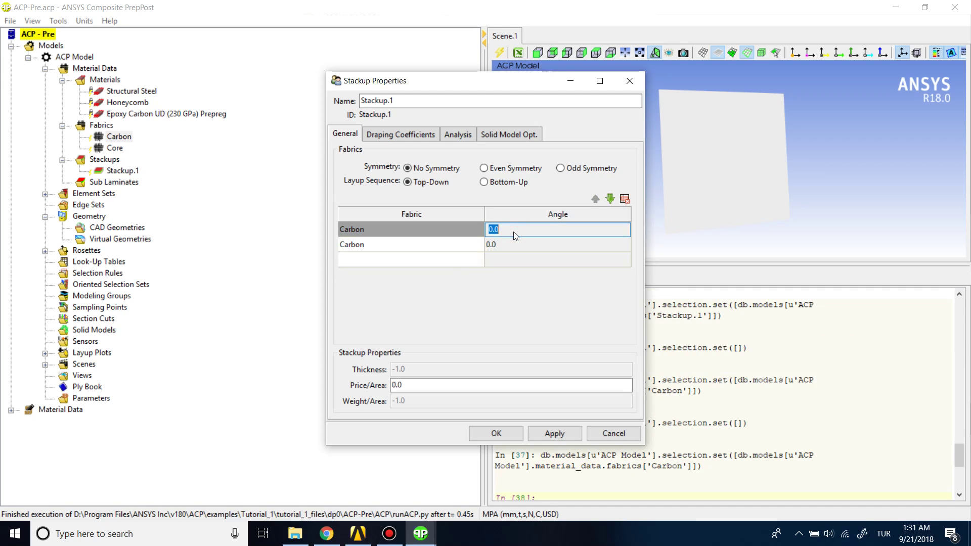
pyautogui.write('-45')
pyautogui.doubleClick(504, 244)
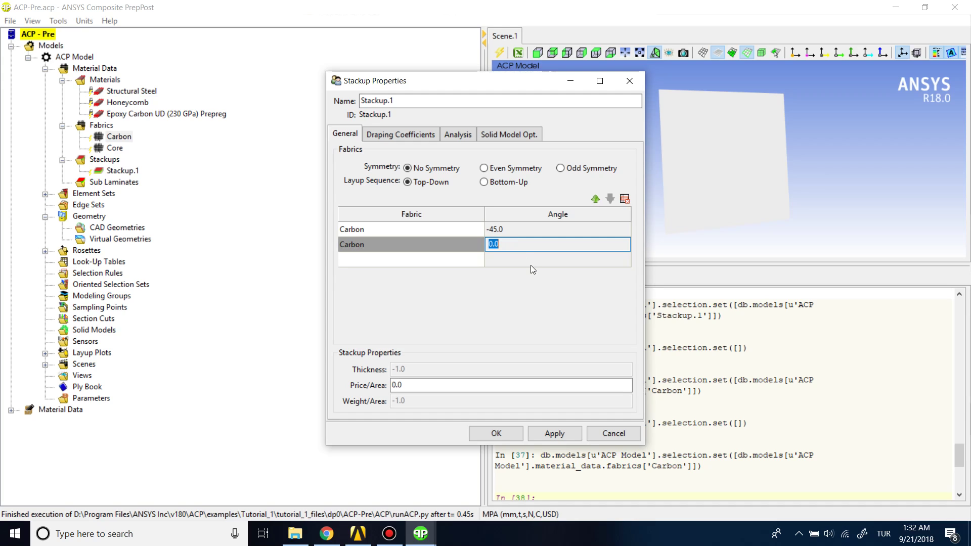
pyautogui.write('45')
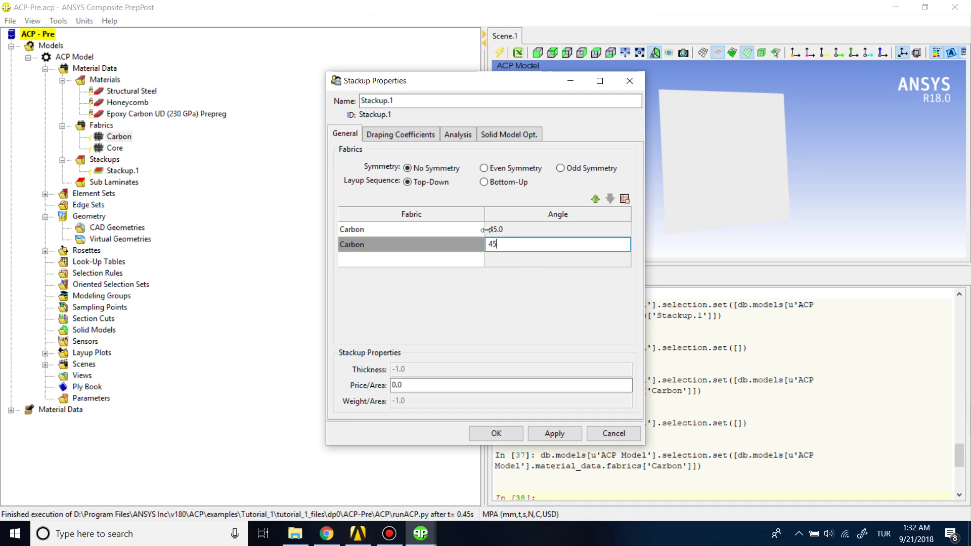
pyautogui.click(515, 246)
pyautogui.click(509, 233)
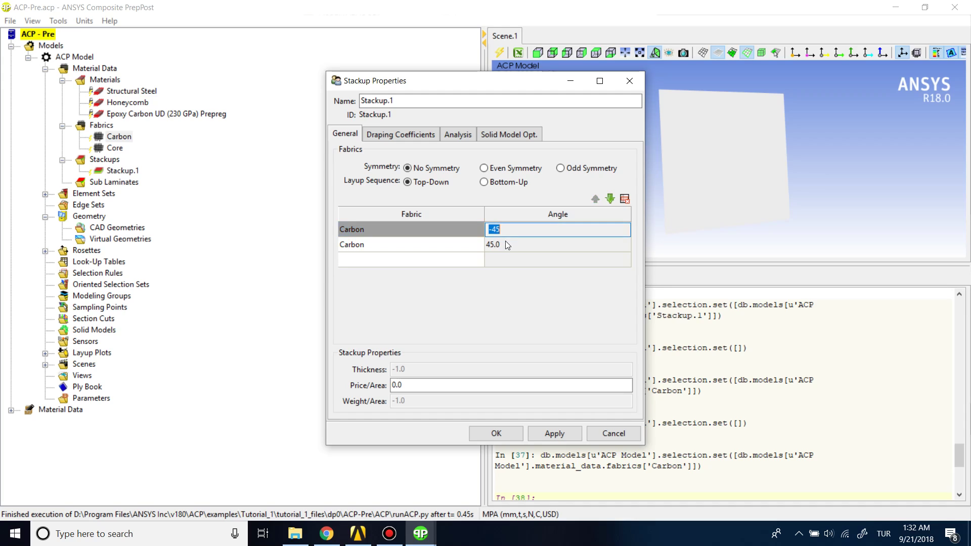
pyautogui.click(509, 263)
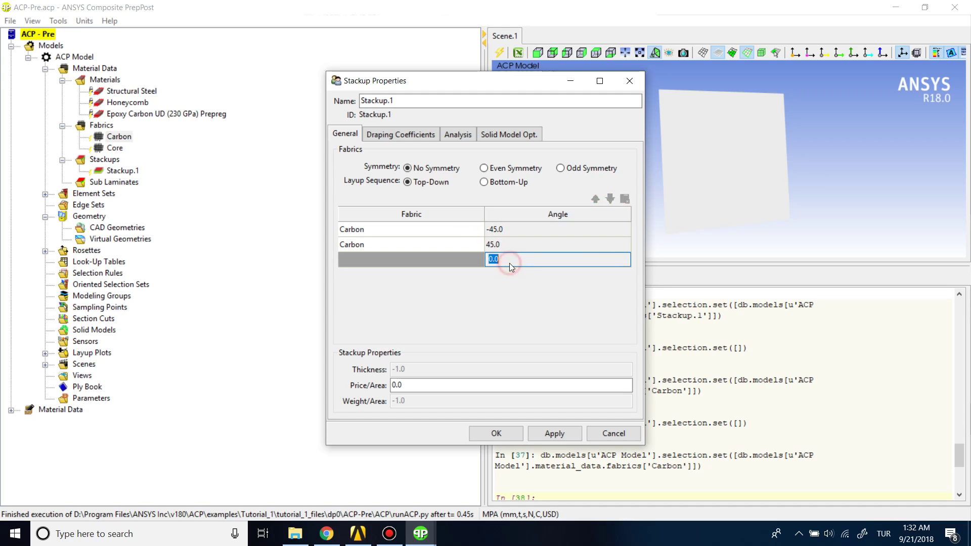
pyautogui.click(464, 251)
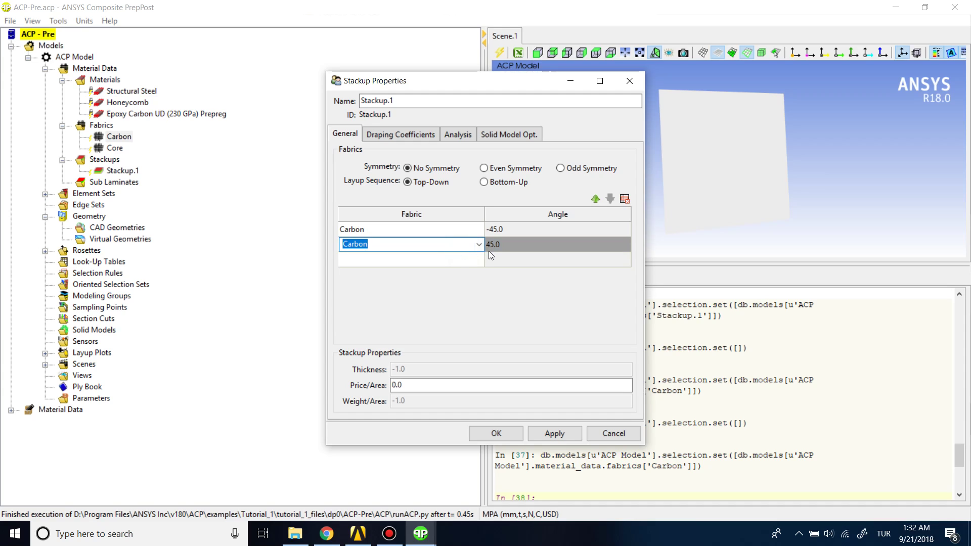
pyautogui.click(521, 244)
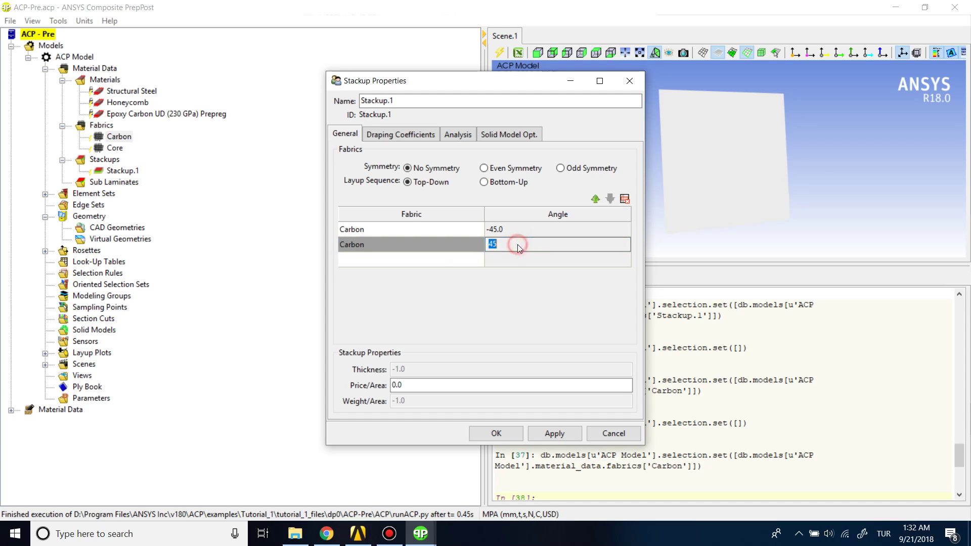
pyautogui.click(497, 433)
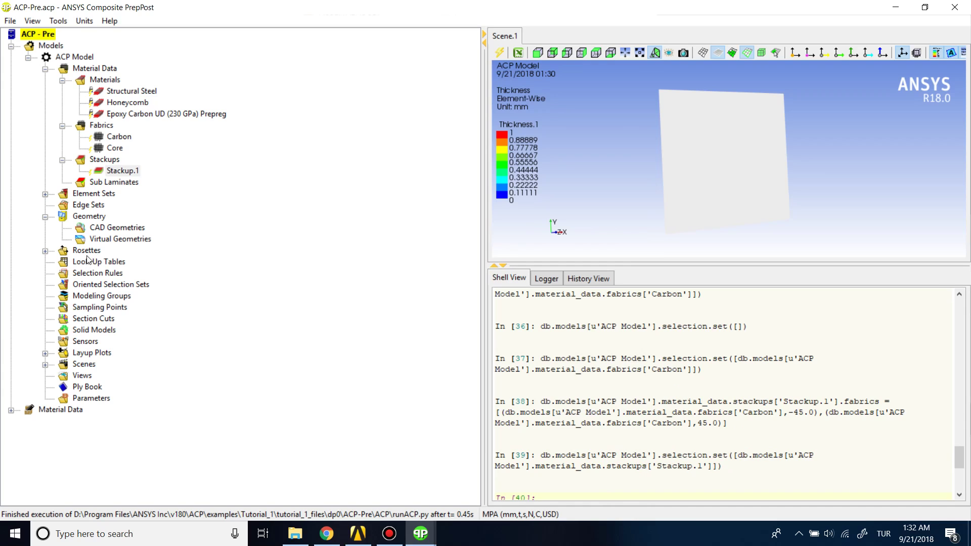
# - Create a sub laminate and choose Stackup.1 as its first layer
pyautogui.click(123, 183)
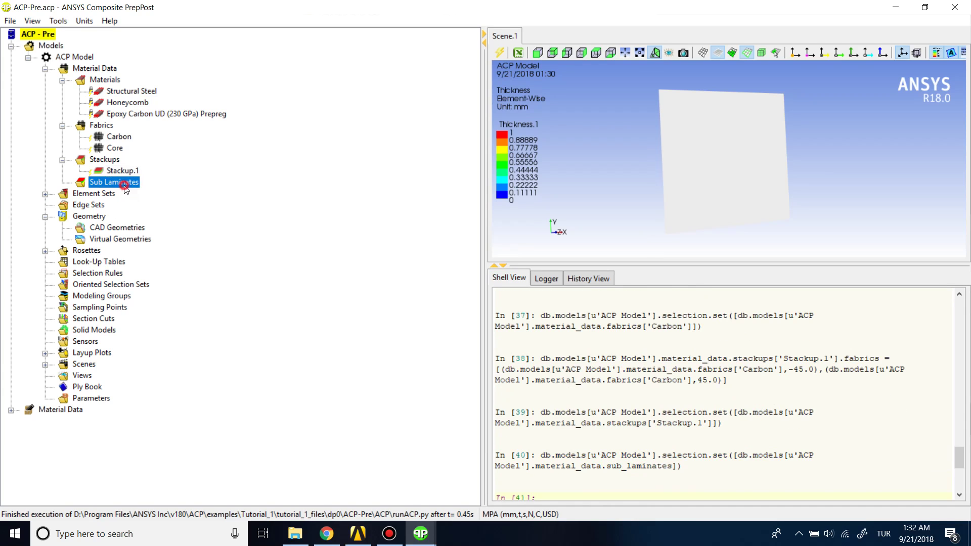
pyautogui.rightClick(120, 181)
pyautogui.click(150, 189)
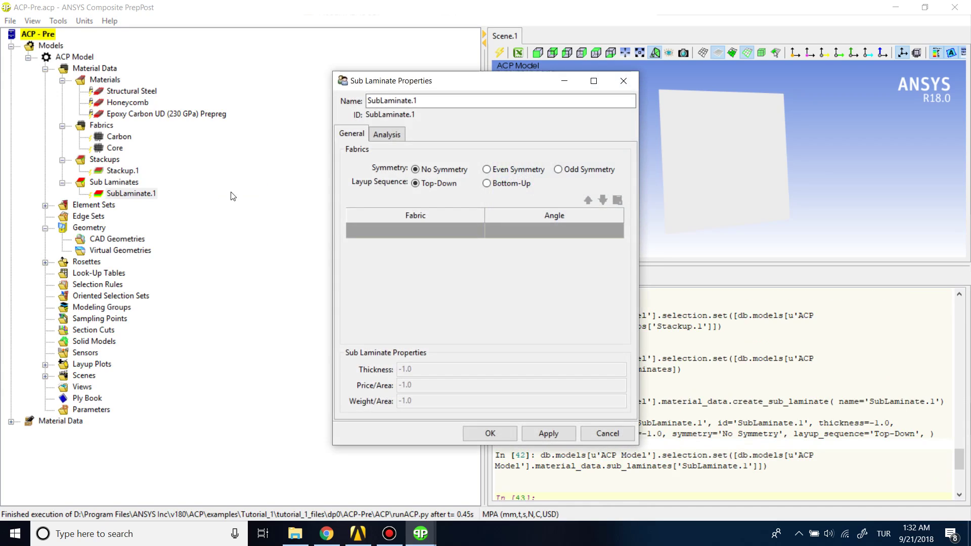
pyautogui.click(441, 232)
pyautogui.click(461, 232)
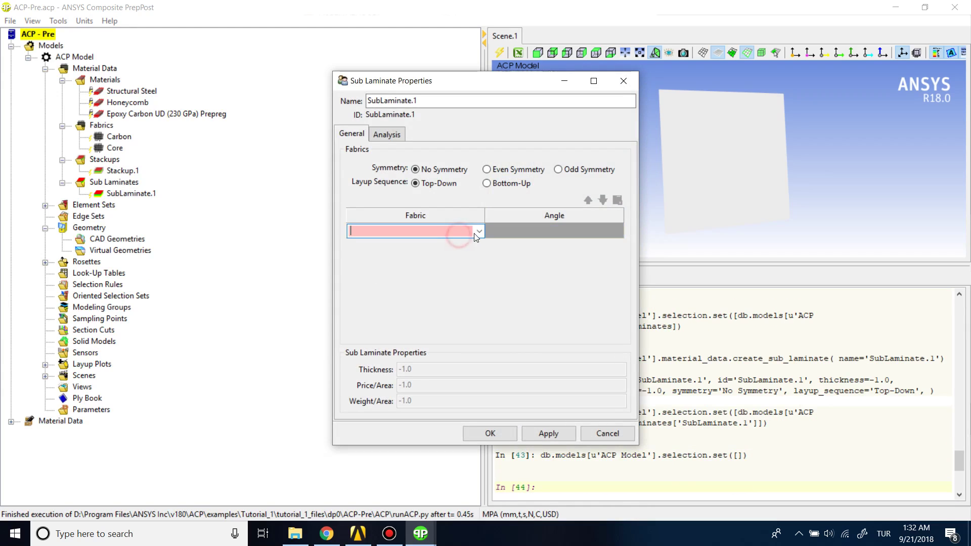
pyautogui.click(478, 231)
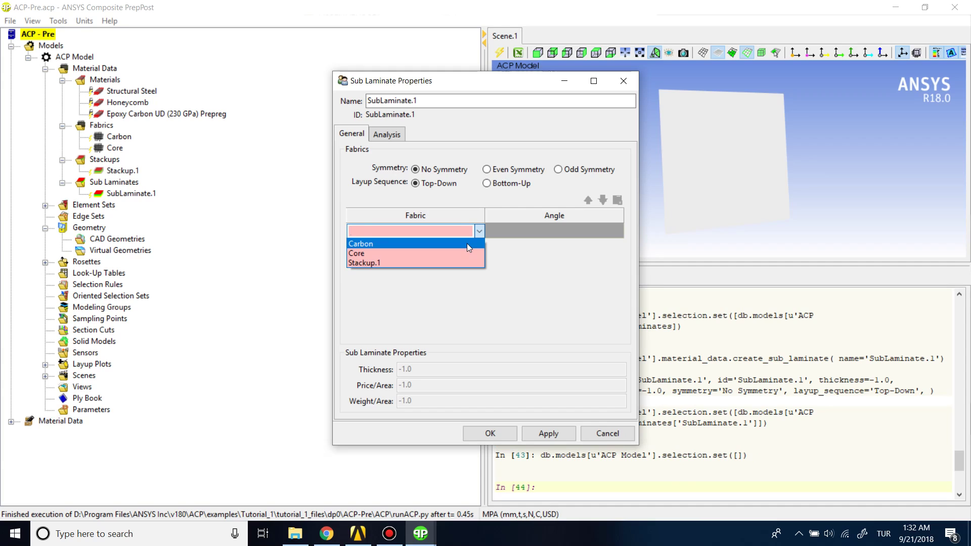
pyautogui.doubleClick(568, 232)
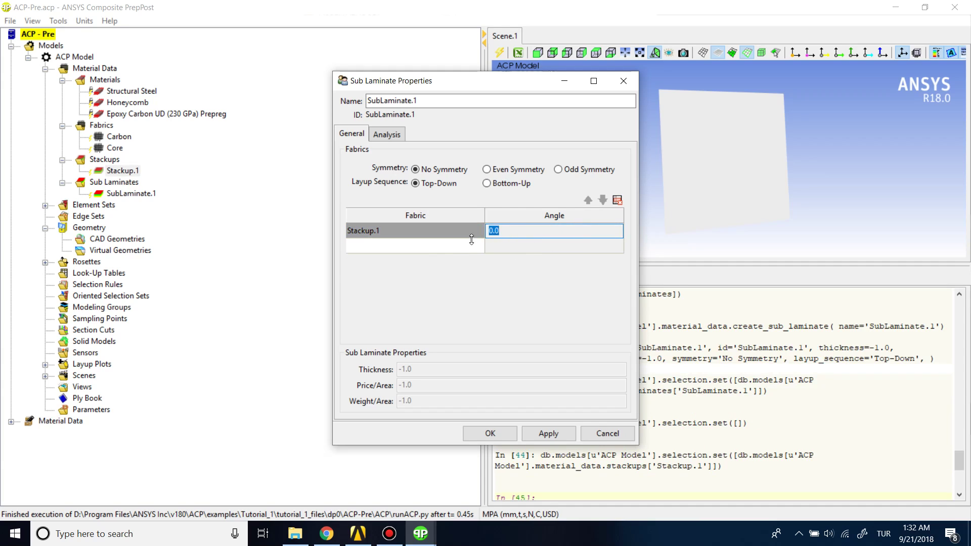
# - Add the Carbon fabric as the sub laminate's second layer and Stackup.1 as its third
pyautogui.click(451, 245)
pyautogui.click(477, 246)
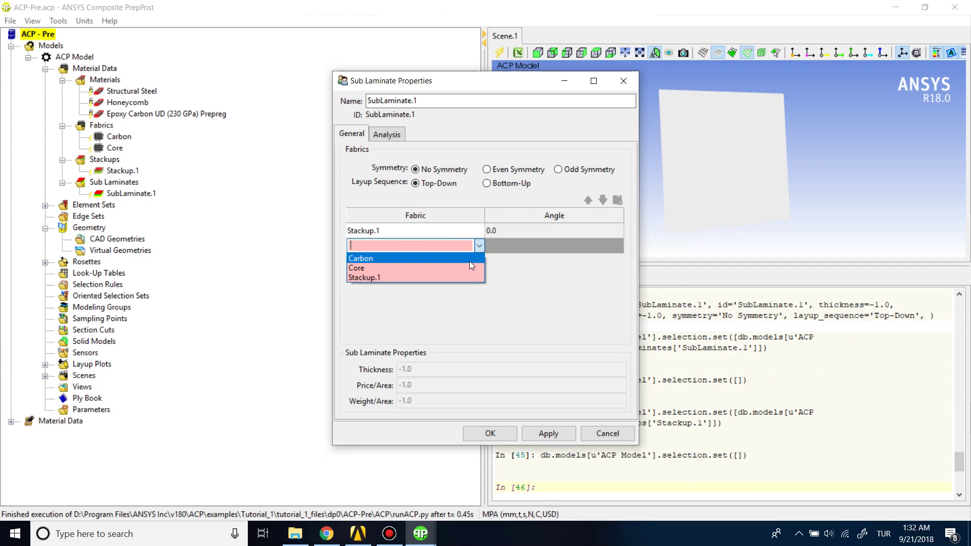
pyautogui.click(469, 255)
pyautogui.click(477, 261)
pyautogui.click(476, 261)
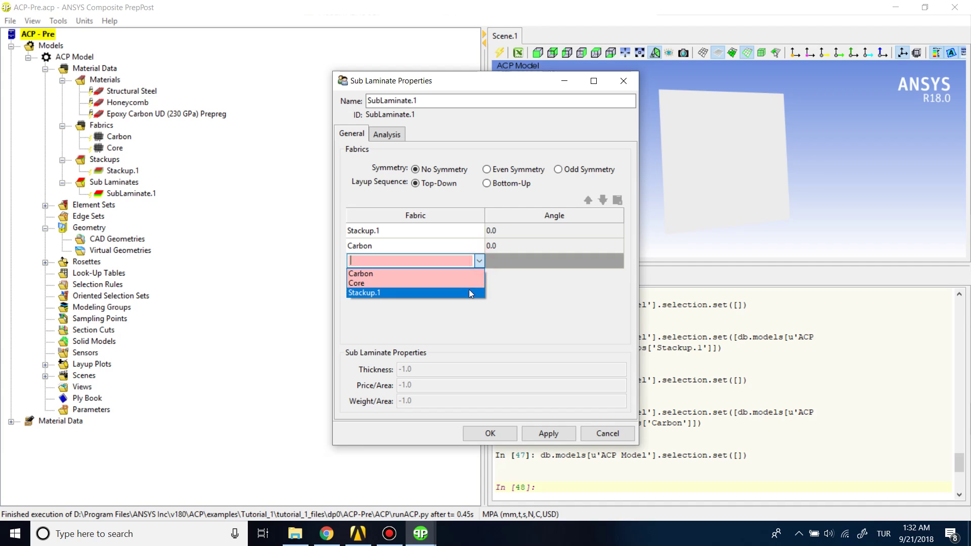
pyautogui.click(468, 288)
# - Set the angle of the sub laminate's Carbon layer to 90 and accept the sub laminate
pyautogui.click(507, 245)
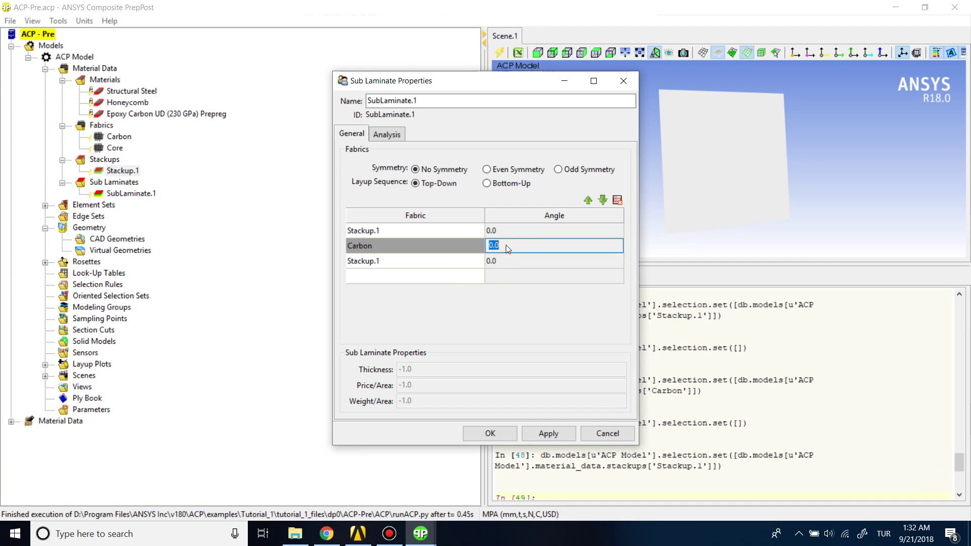
pyautogui.write('90')
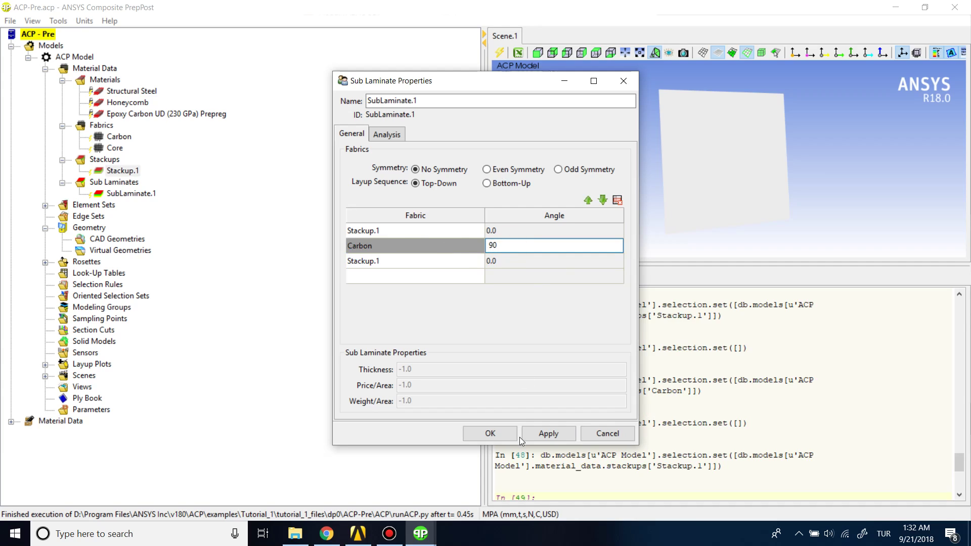
pyautogui.click(490, 433)
# - Rename the stackup as Stackup
pyautogui.rightClick(122, 171)
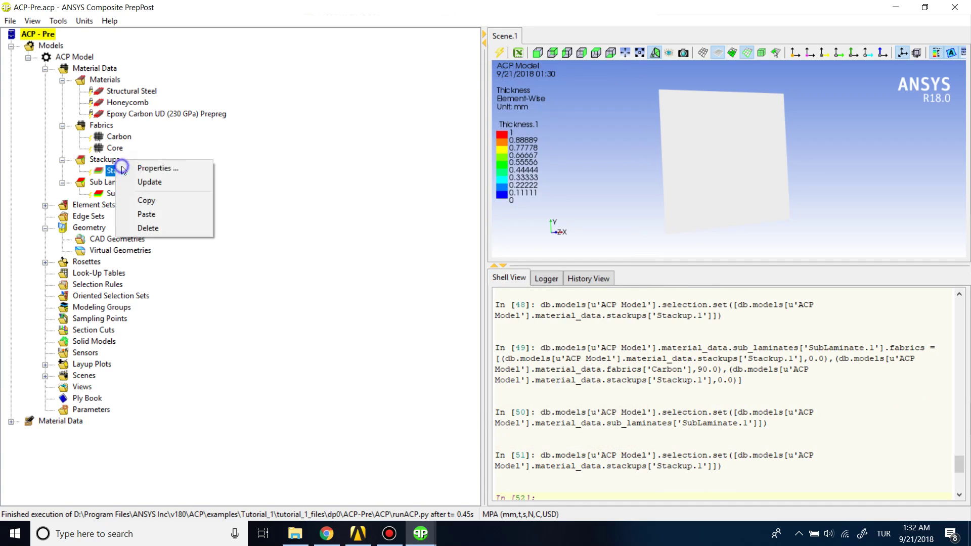
pyautogui.click(161, 168)
pyautogui.doubleClick(412, 101)
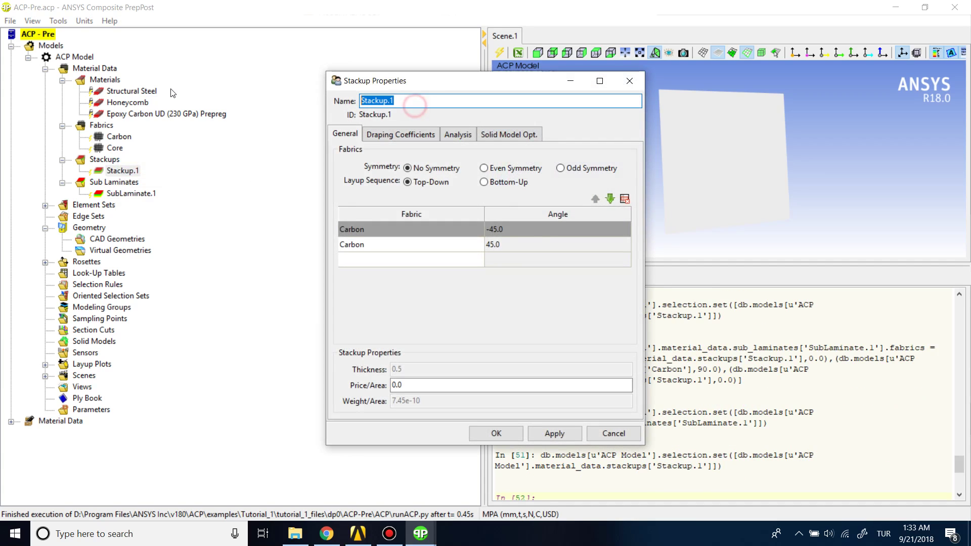
pyautogui.write('Stac')
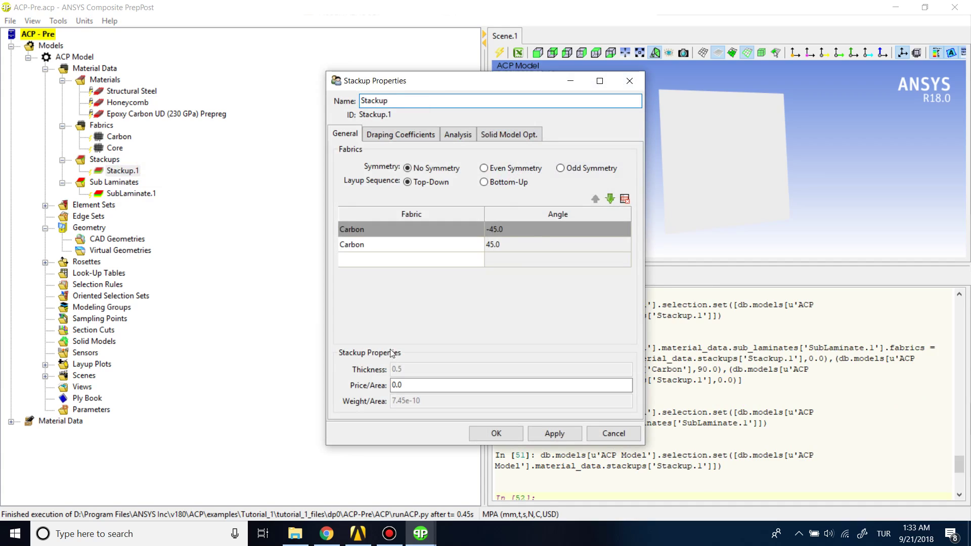
pyautogui.write('kup')
pyautogui.click(496, 433)
# - Rename the sub laminate as SubLaminate
pyautogui.rightClick(144, 195)
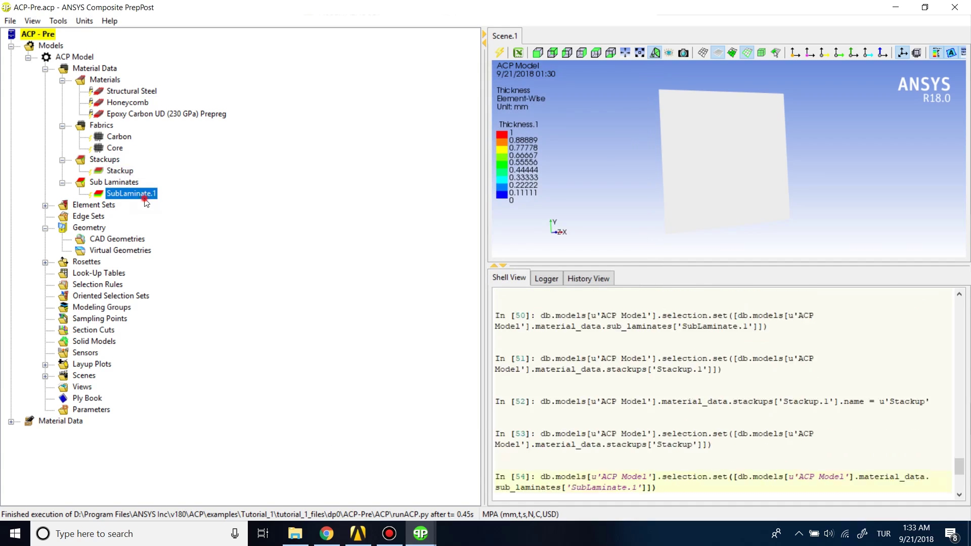
pyautogui.click(161, 199)
pyautogui.press('BackSpace')
pyautogui.press('BackSpace')
pyautogui.click(491, 434)
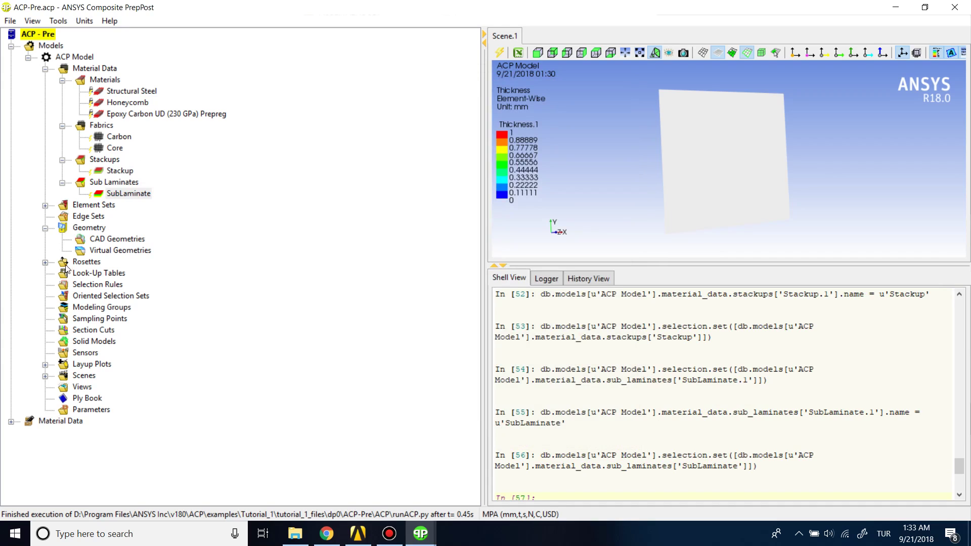
# - Create a parallel rosette with the default origin and directions
pyautogui.click(83, 262)
pyautogui.rightClick(87, 262)
pyautogui.click(120, 263)
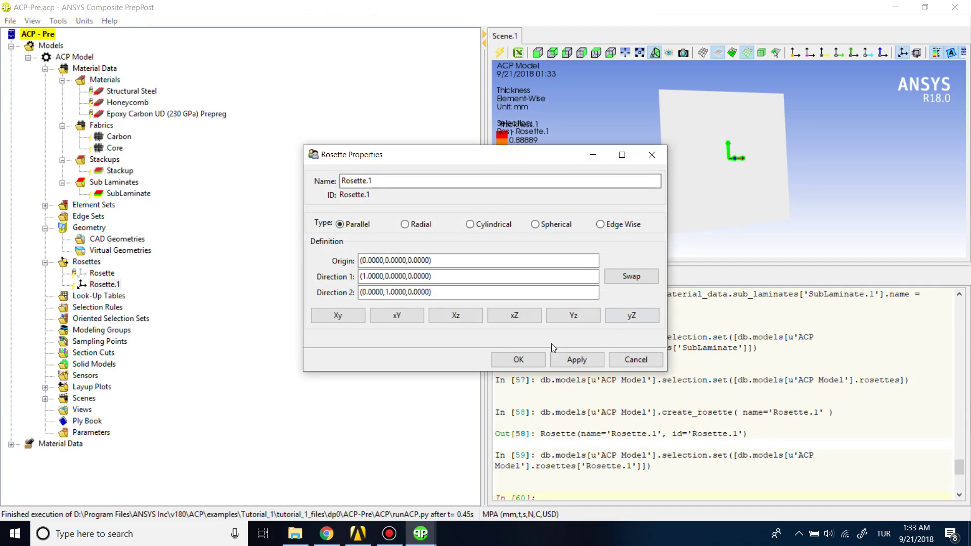
pyautogui.click(521, 360)
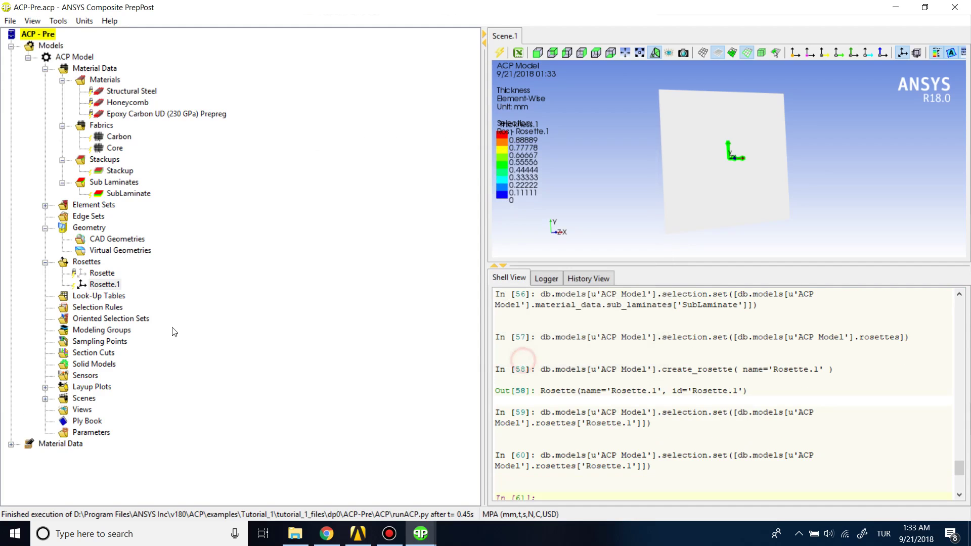
# - Rename the newly created rosette as Rosette
pyautogui.click(86, 286)
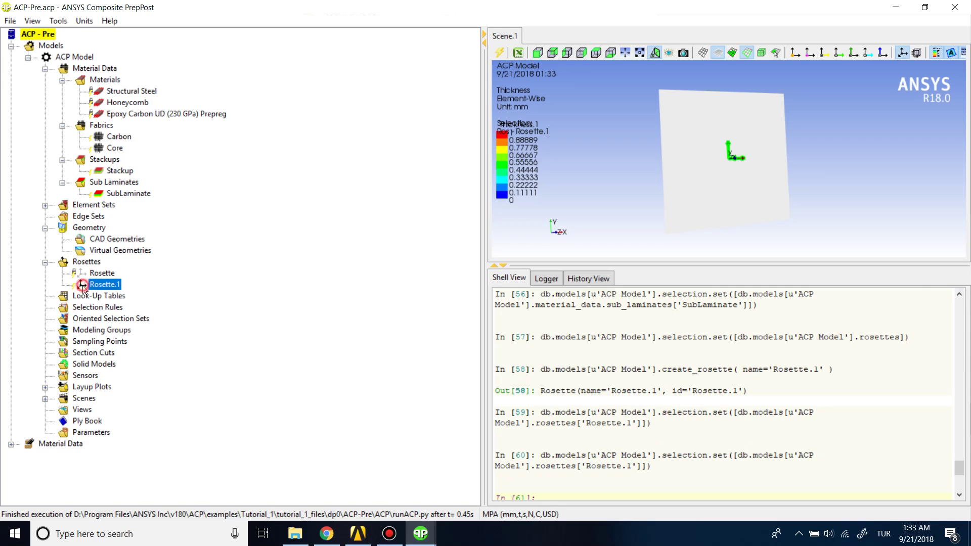
pyautogui.rightClick(106, 282)
pyautogui.click(127, 283)
pyautogui.click(384, 181)
pyautogui.press('BackSpace')
pyautogui.press('BackSpace')
pyautogui.click(506, 358)
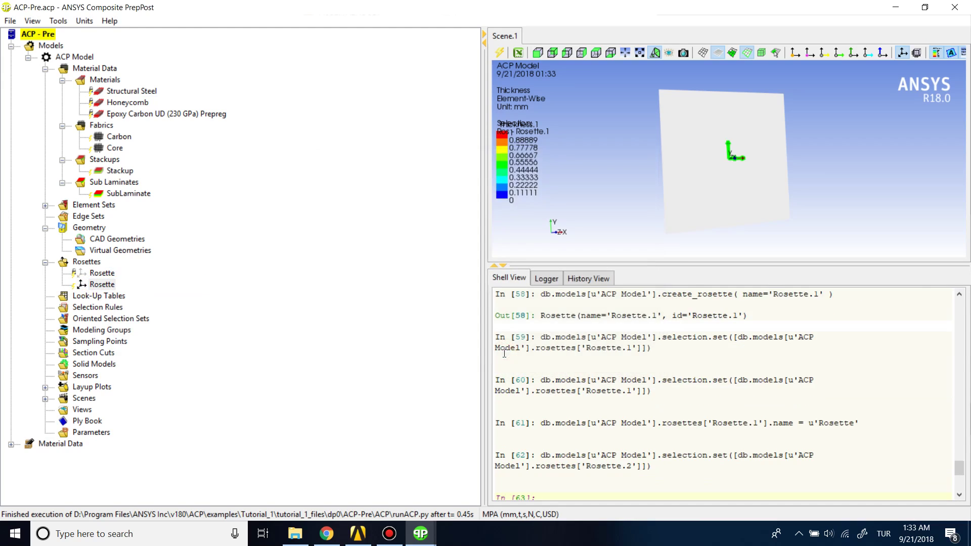
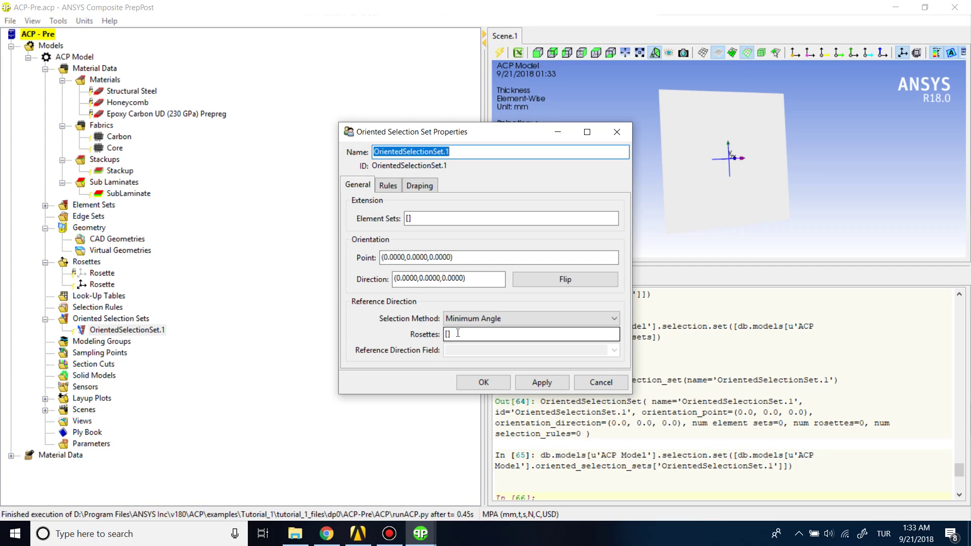
# - Assign the All_Elements element set and the newly created rosette to the oriented selection set
pyautogui.click(458, 333)
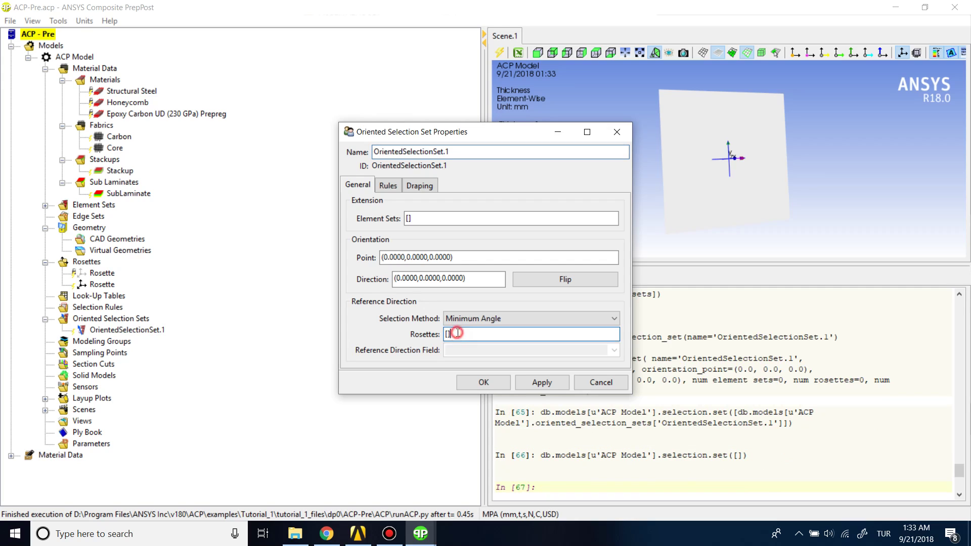
pyautogui.click(421, 218)
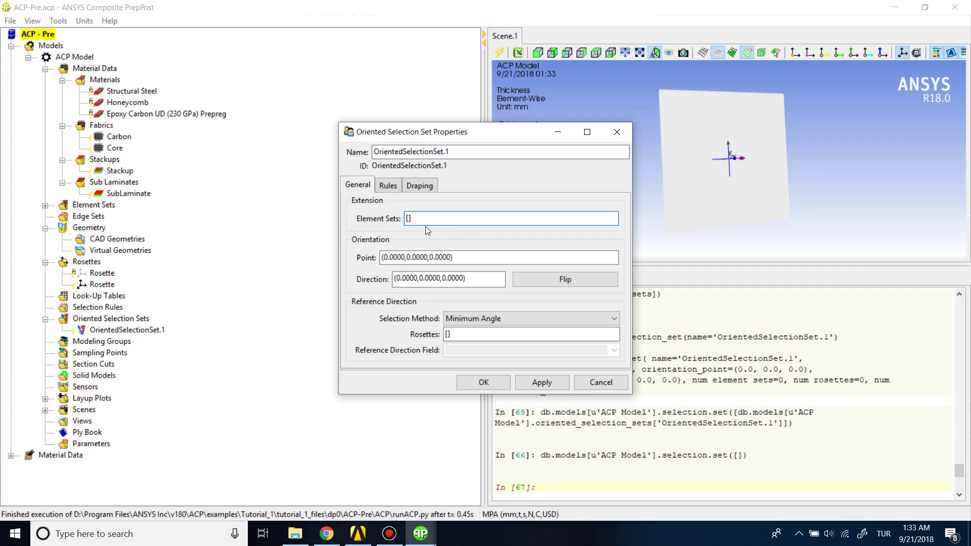
pyautogui.click(45, 207)
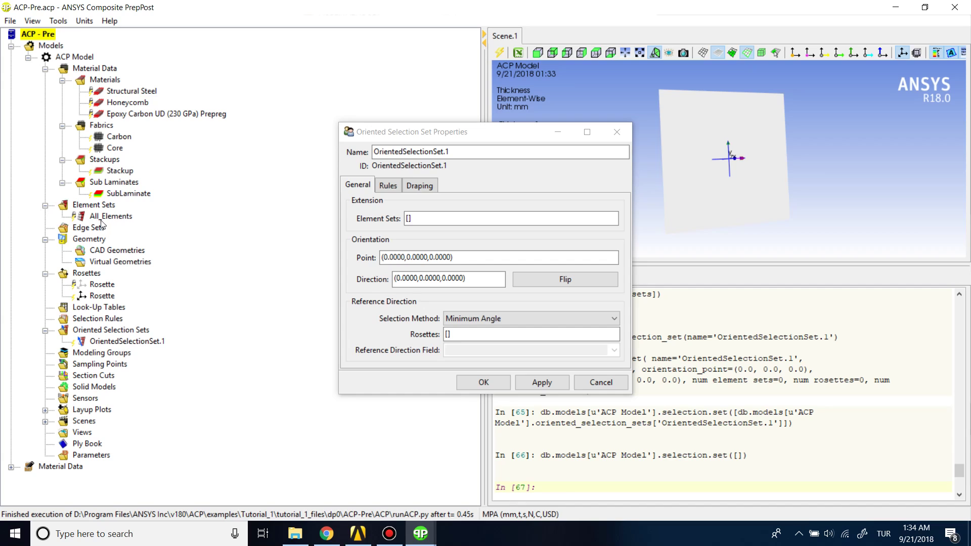
pyautogui.click(412, 218)
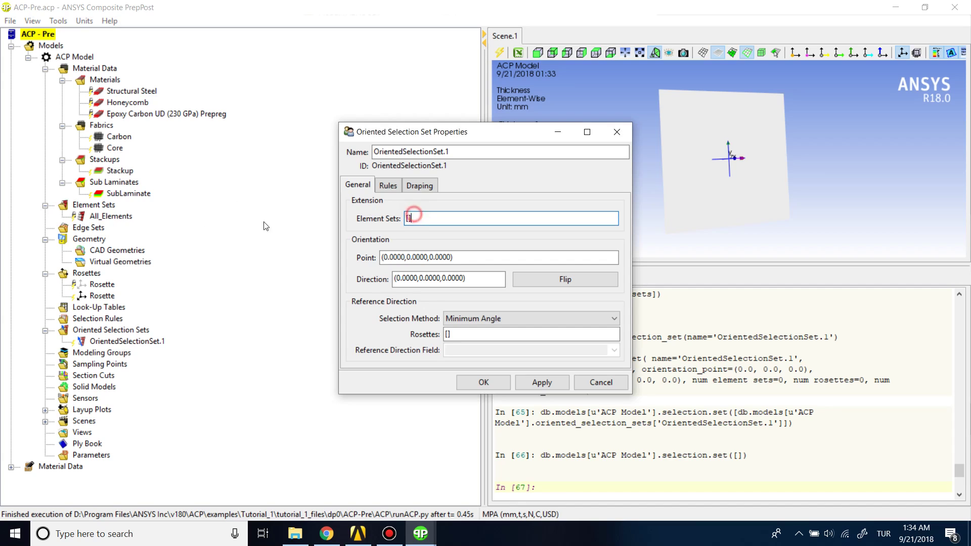
pyautogui.click(102, 218)
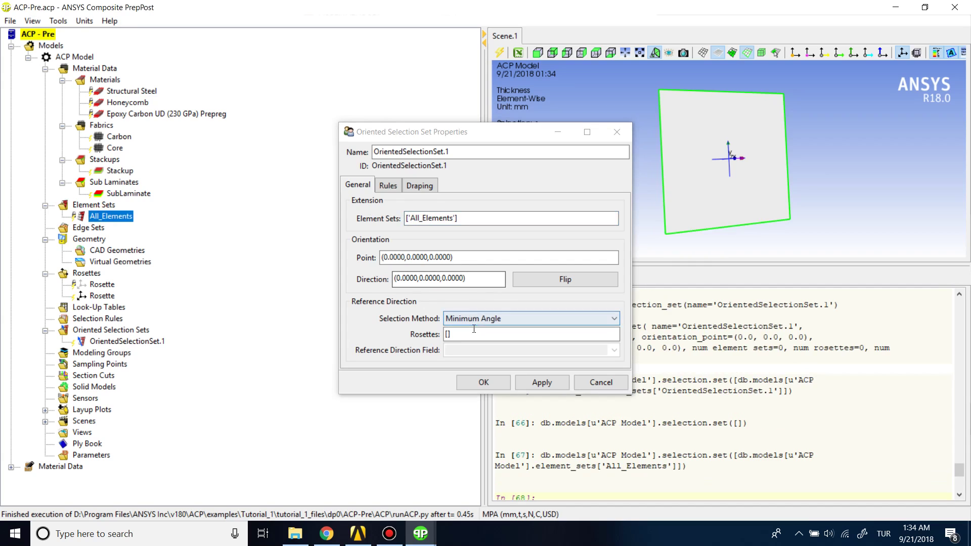
pyautogui.click(410, 218)
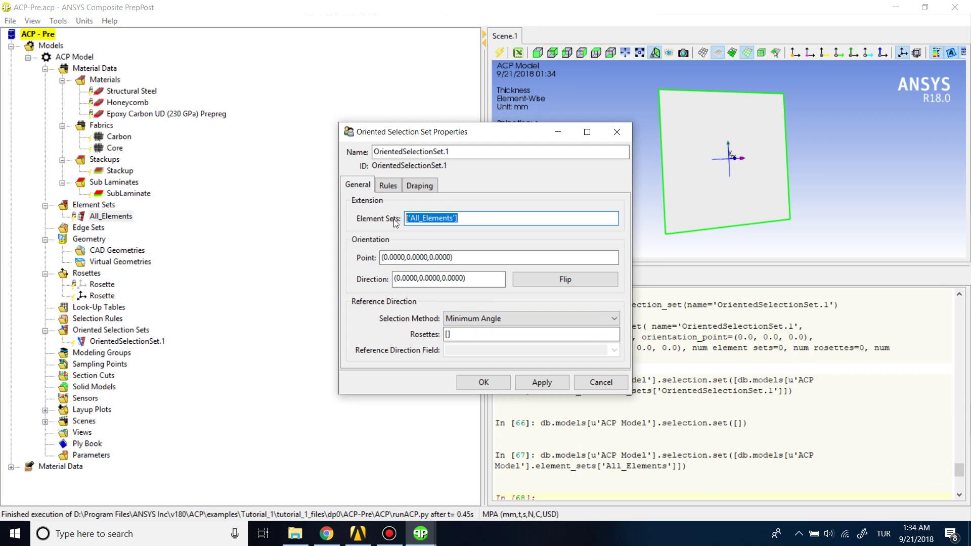
pyautogui.click(475, 220)
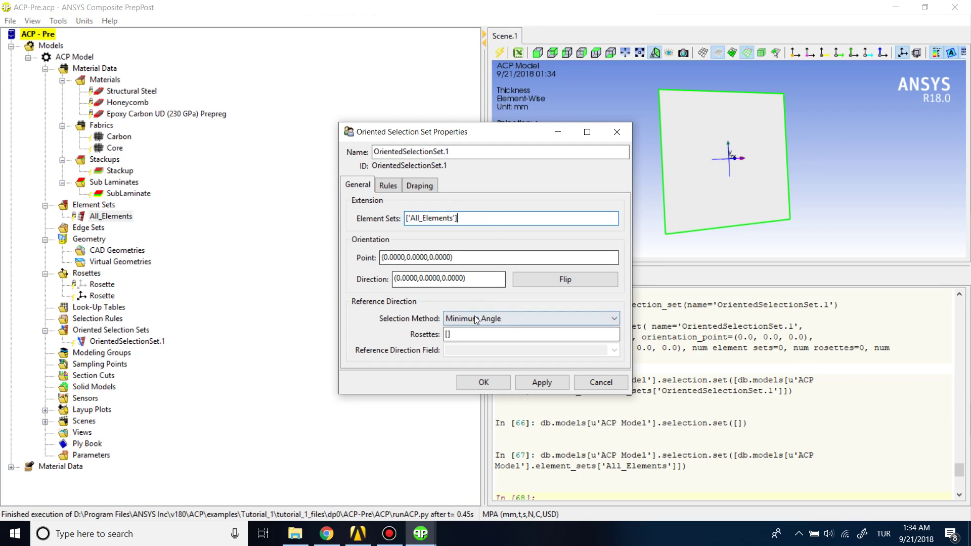
pyautogui.click(468, 333)
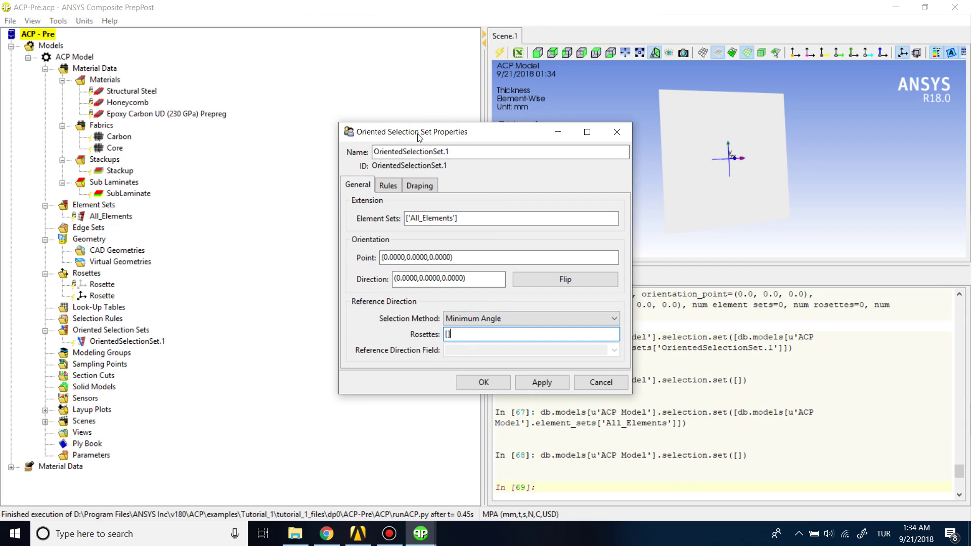
pyautogui.click(103, 296)
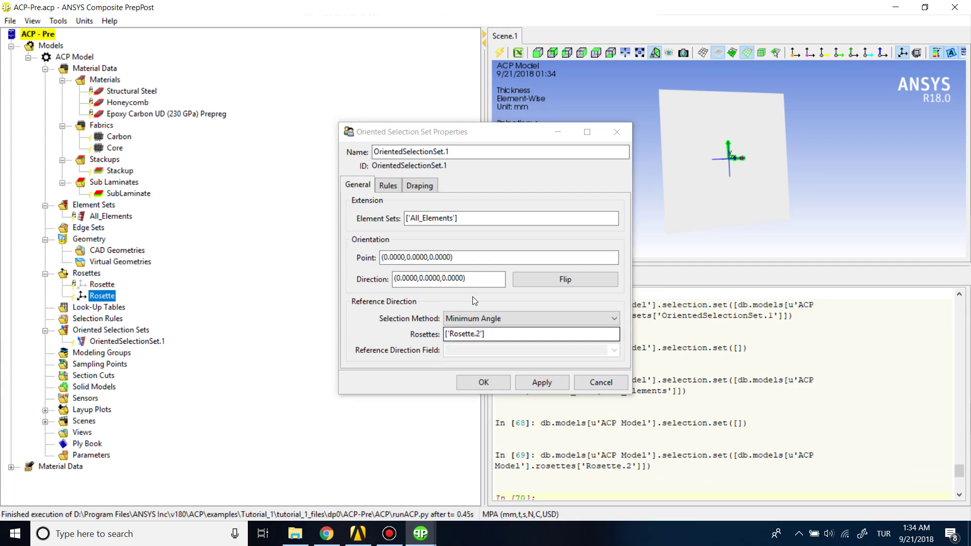
# - Pick the orientation point on the plate's upper middle, at about (-10, 70, 0), and accept the oriented selection set
pyautogui.click(472, 257)
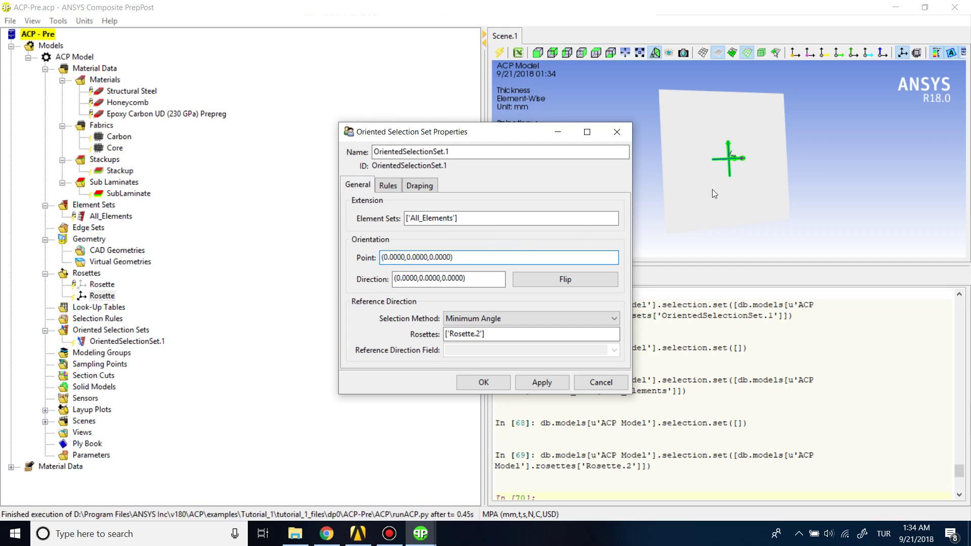
pyautogui.click(724, 126)
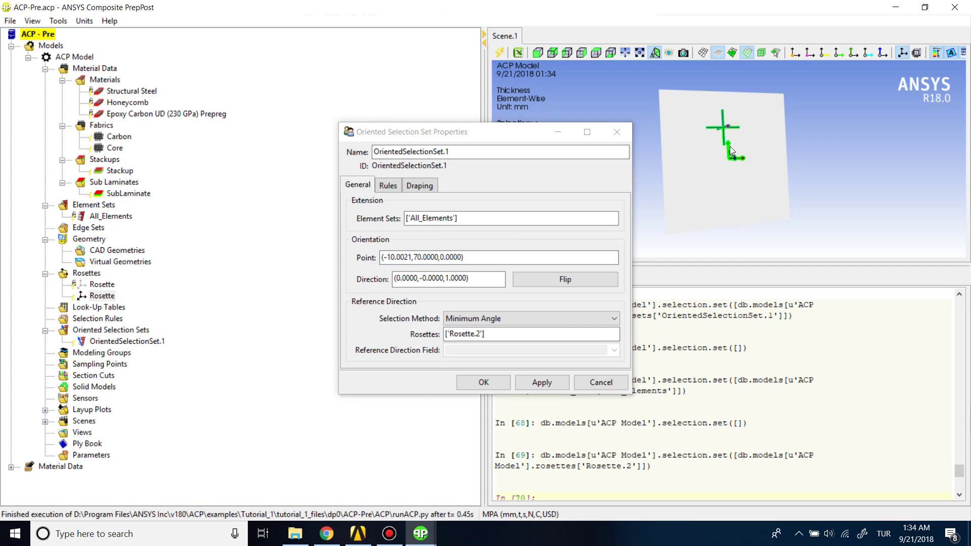
pyautogui.moveTo(729, 147); pyautogui.dragTo(666, 155)
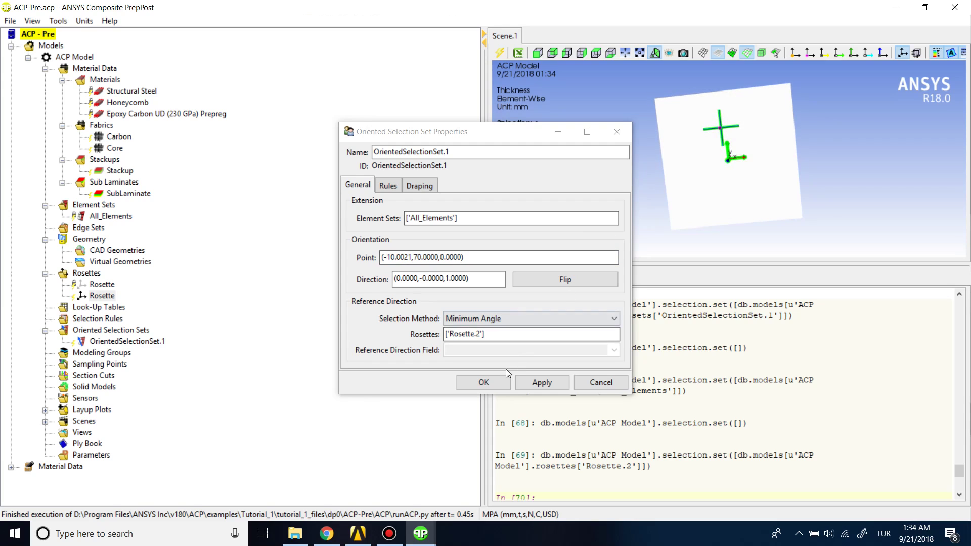
pyautogui.click(484, 382)
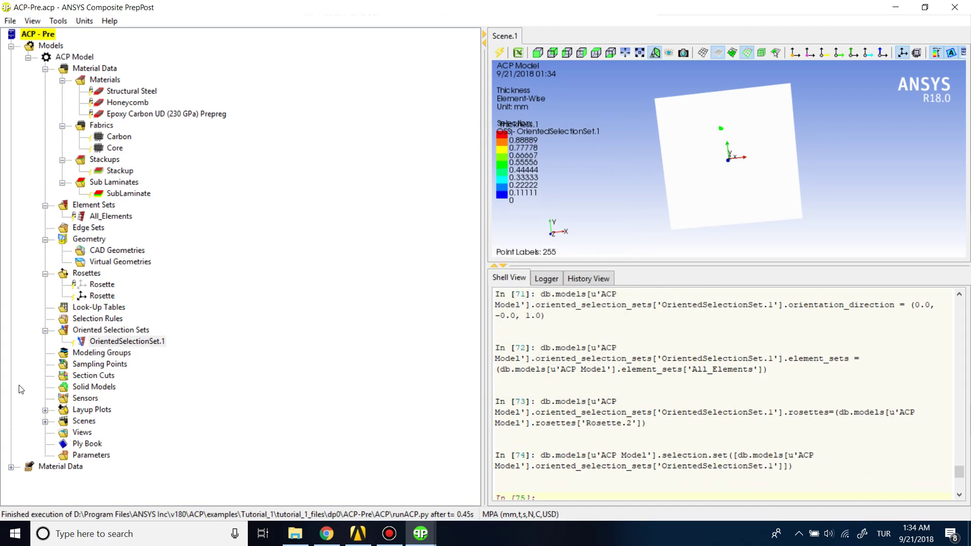
# - Create a modeling group named composite_bottom
pyautogui.click(77, 352)
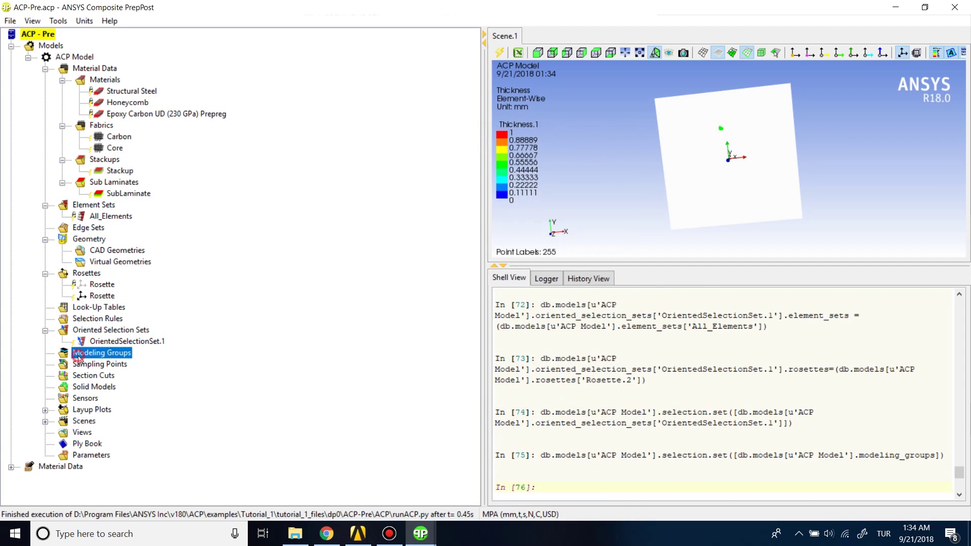
pyautogui.rightClick(77, 352)
pyautogui.click(104, 358)
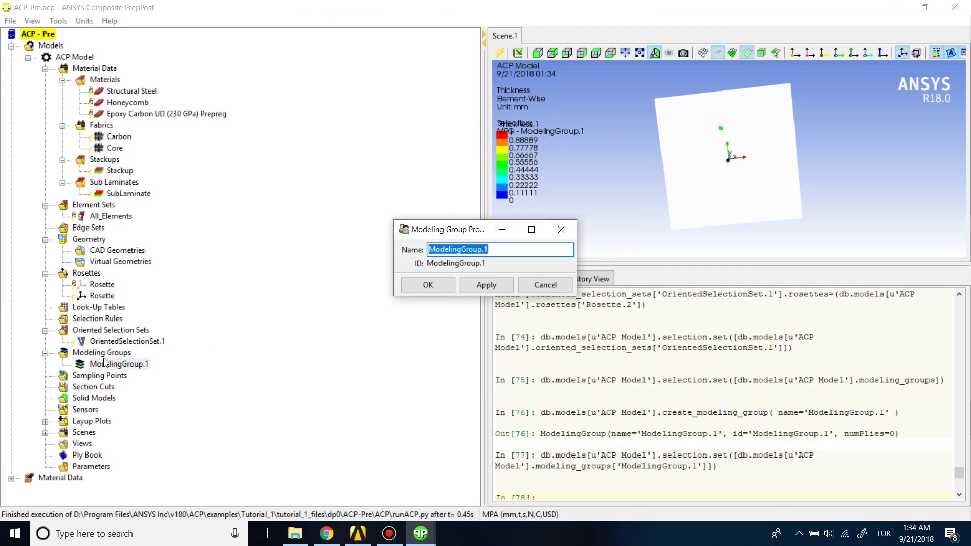
pyautogui.click(523, 250)
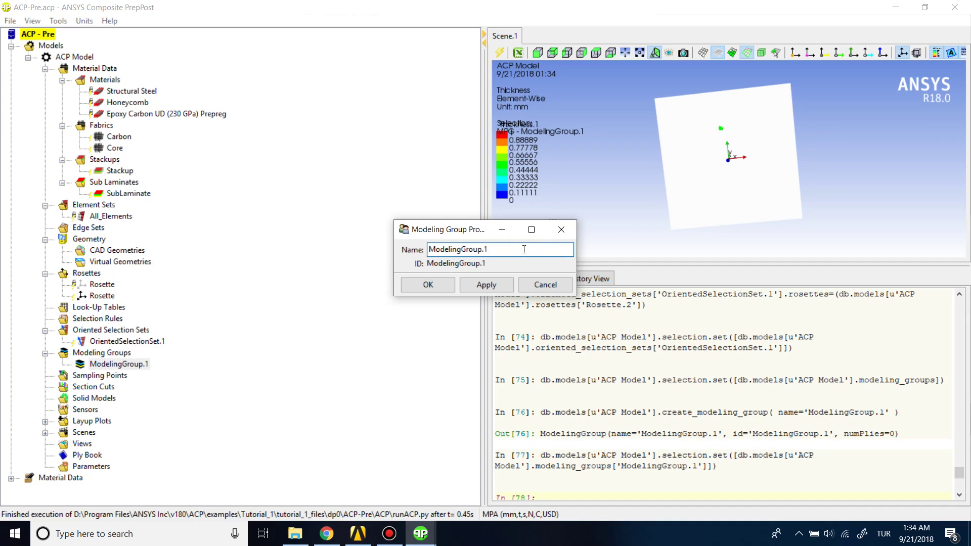
pyautogui.hotkey('ctrl', 'a')
pyautogui.press('BackSpace')
pyautogui.write('composite_bottom')
pyautogui.press('Return')
# - Create a second modeling group named composite_core
pyautogui.rightClick(123, 354)
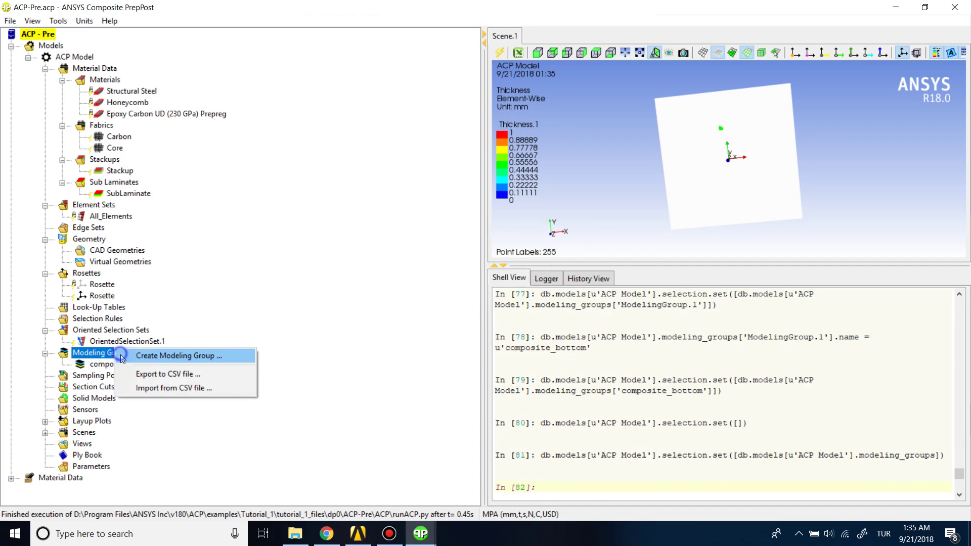
pyautogui.click(139, 356)
pyautogui.write('com')
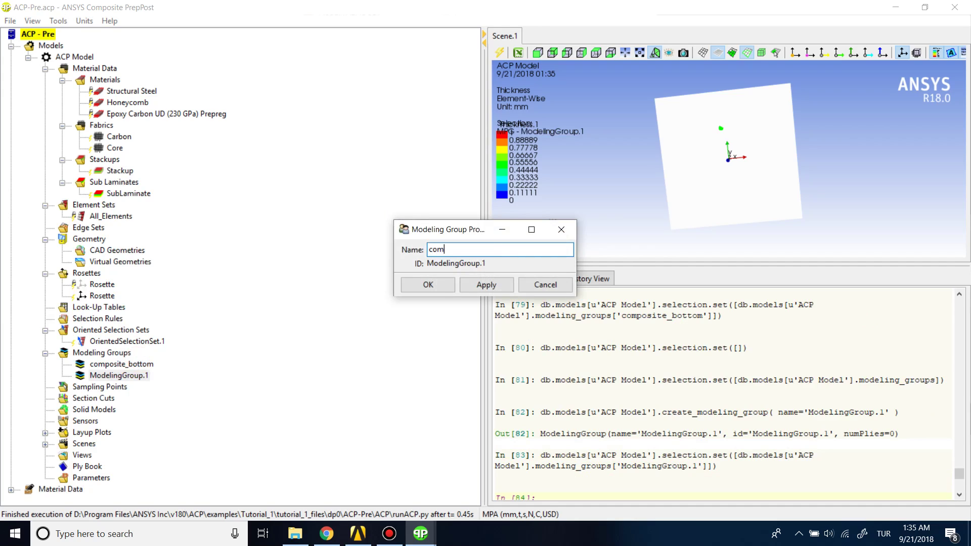
pyautogui.write('posite_core')
pyautogui.click(428, 285)
# - Create a third modeling group named composite_top
pyautogui.rightClick(130, 355)
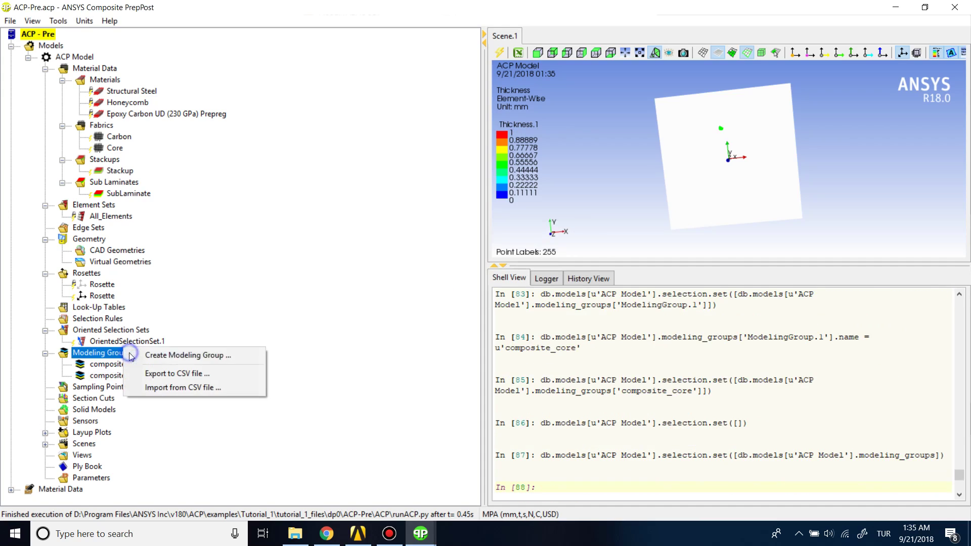
pyautogui.click(167, 355)
pyautogui.write('composi')
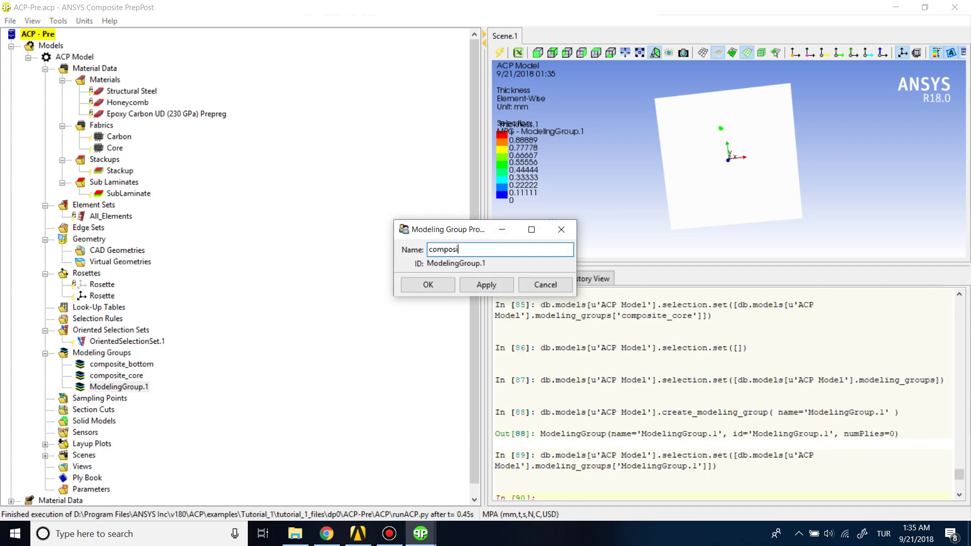
pyautogui.write('te_b')
pyautogui.click(411, 286)
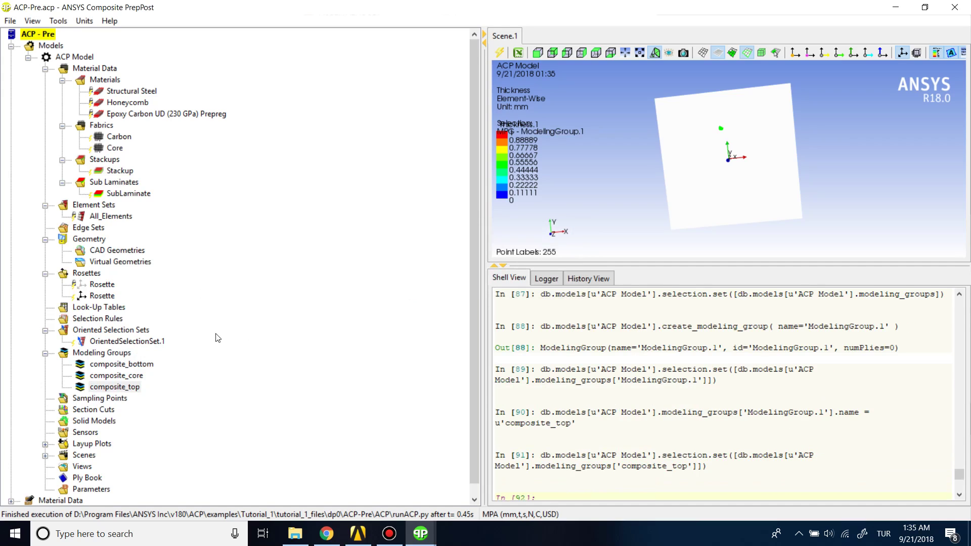
# - Create a ply in the composite_core group and assign OrientedSelectionSet.1 to it
pyautogui.click(135, 368)
pyautogui.rightClick(121, 374)
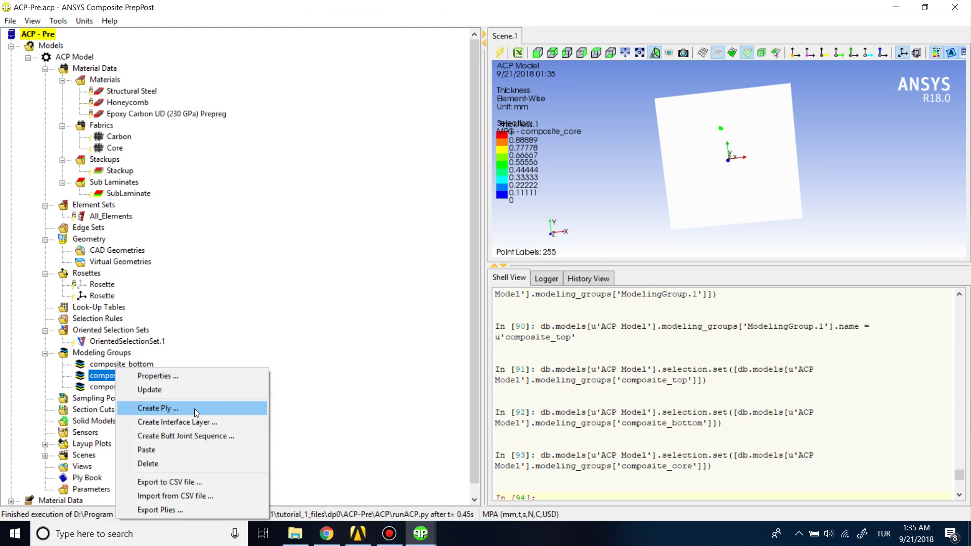
pyautogui.click(297, 387)
pyautogui.rightClick(120, 374)
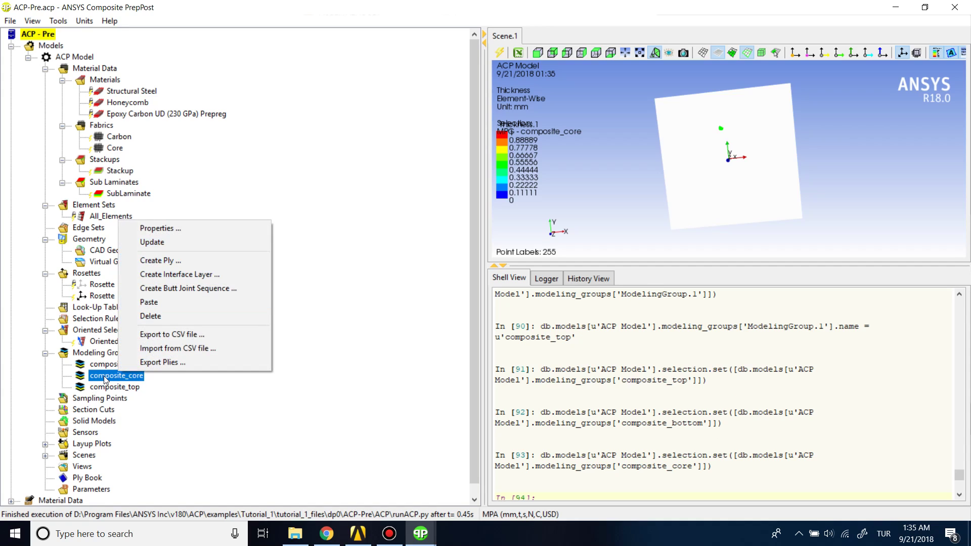
pyautogui.click(184, 262)
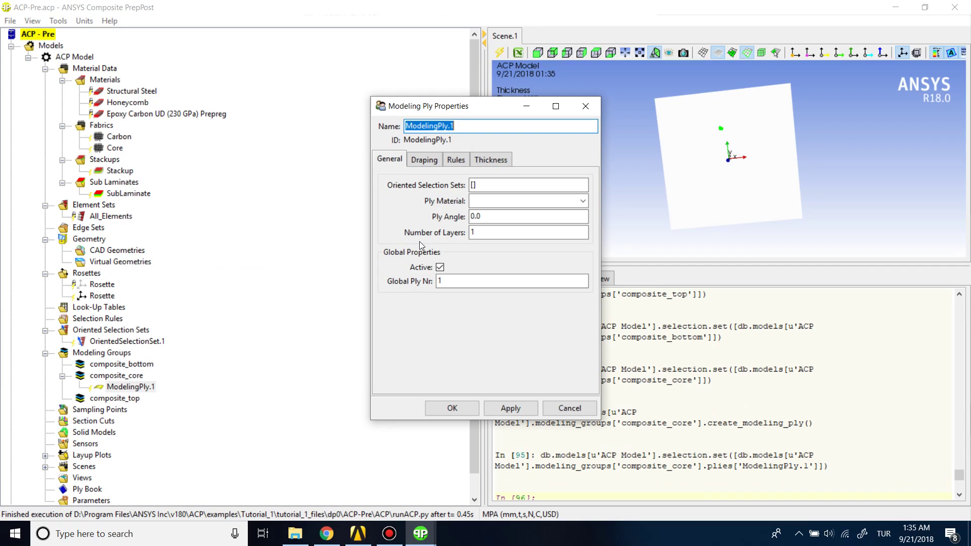
pyautogui.click(500, 185)
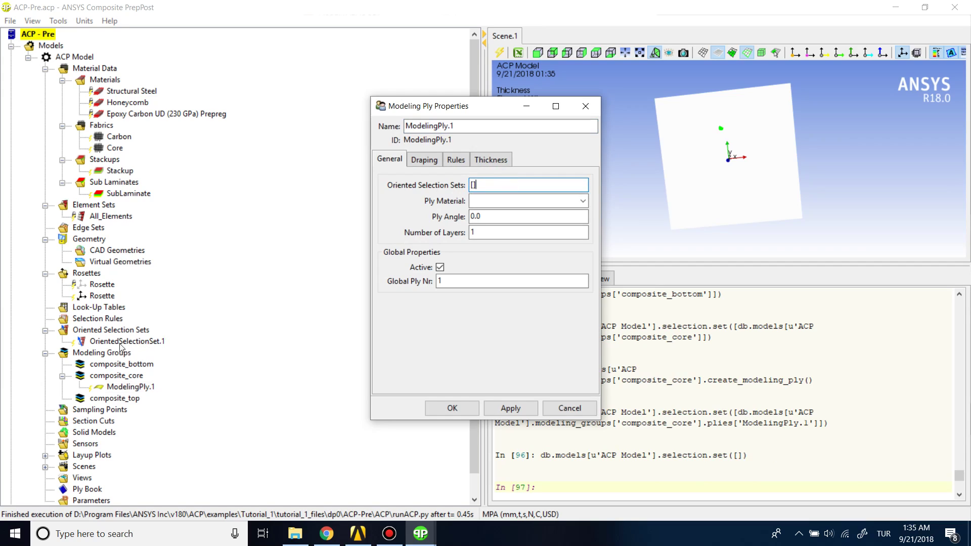
pyautogui.click(94, 341)
# - Set the core ply's material to the Core fabric and accept the ply with its default angle and layer count
pyautogui.click(545, 202)
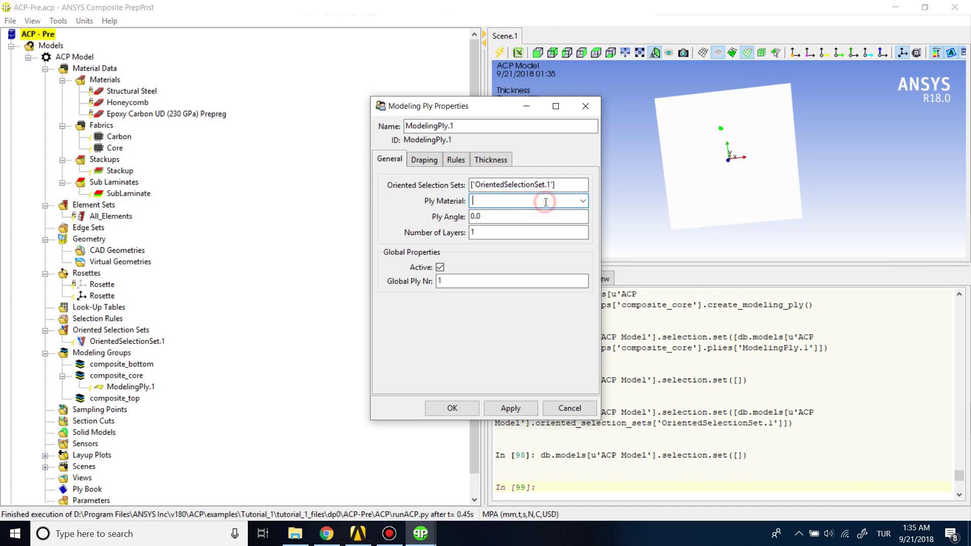
pyautogui.click(583, 201)
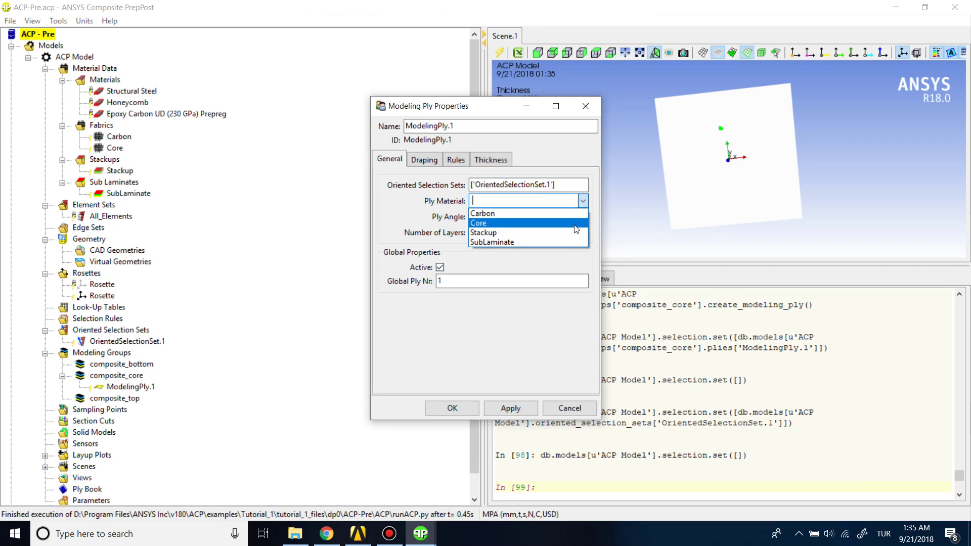
pyautogui.click(577, 224)
pyautogui.click(577, 217)
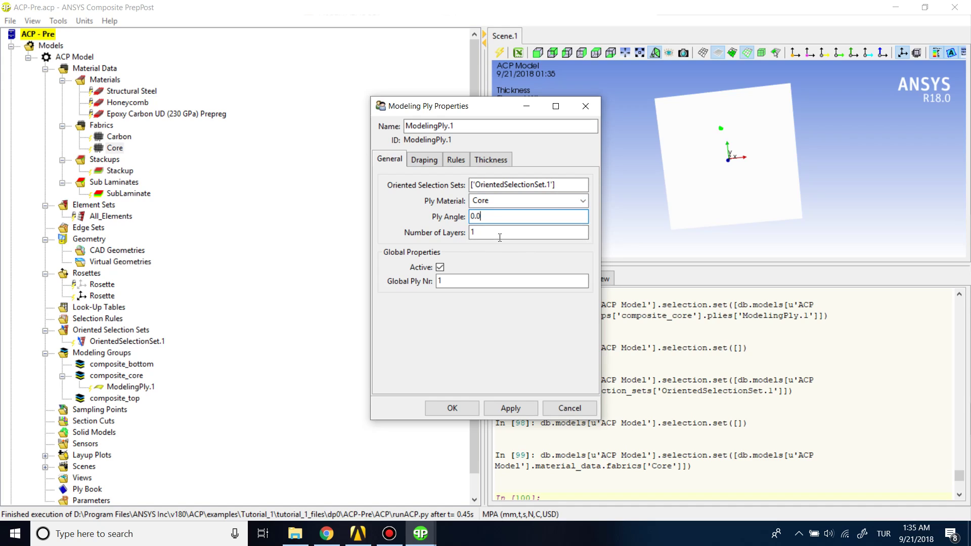
pyautogui.click(445, 408)
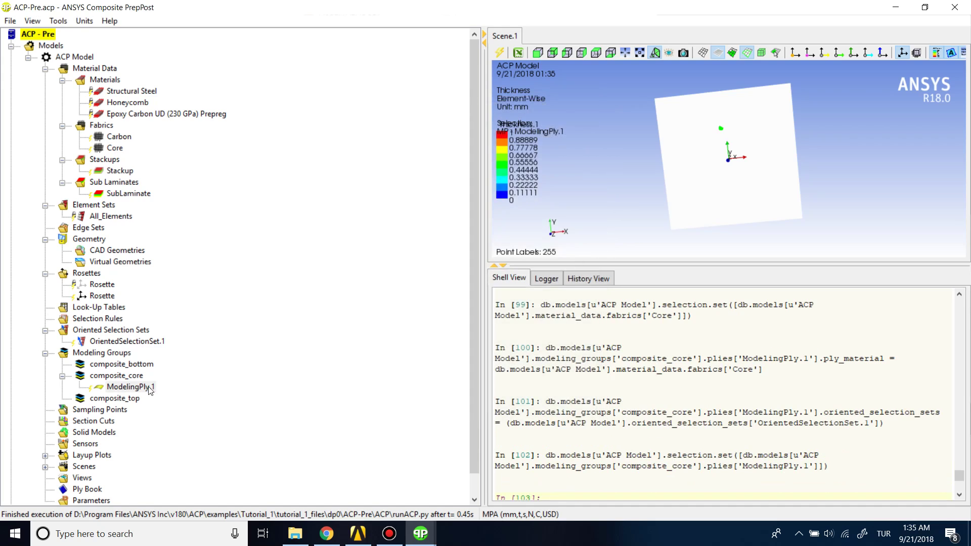
# - Create a ply in the composite_bottom group with Carbon as its material and OrientedSelectionSet.1 as its oriented selection set
pyautogui.rightClick(126, 364)
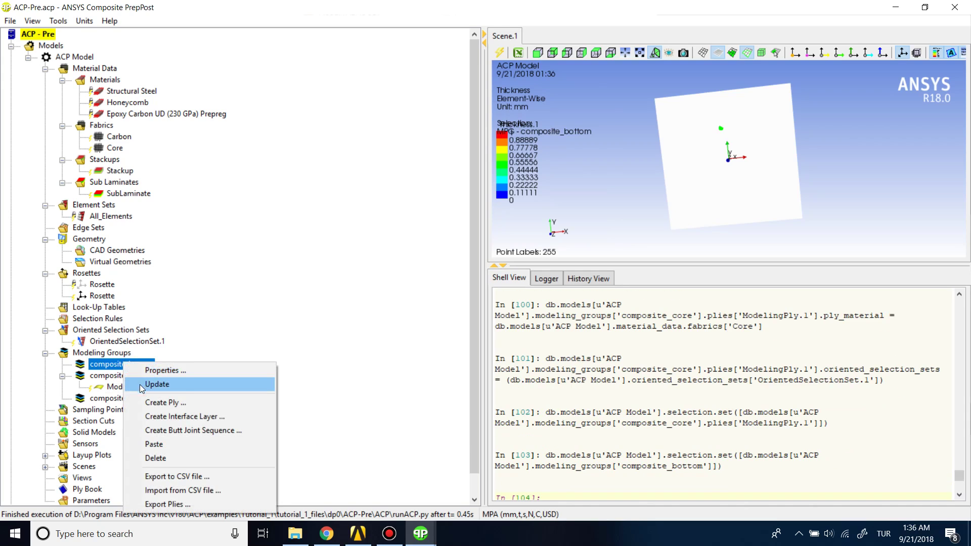
pyautogui.click(162, 402)
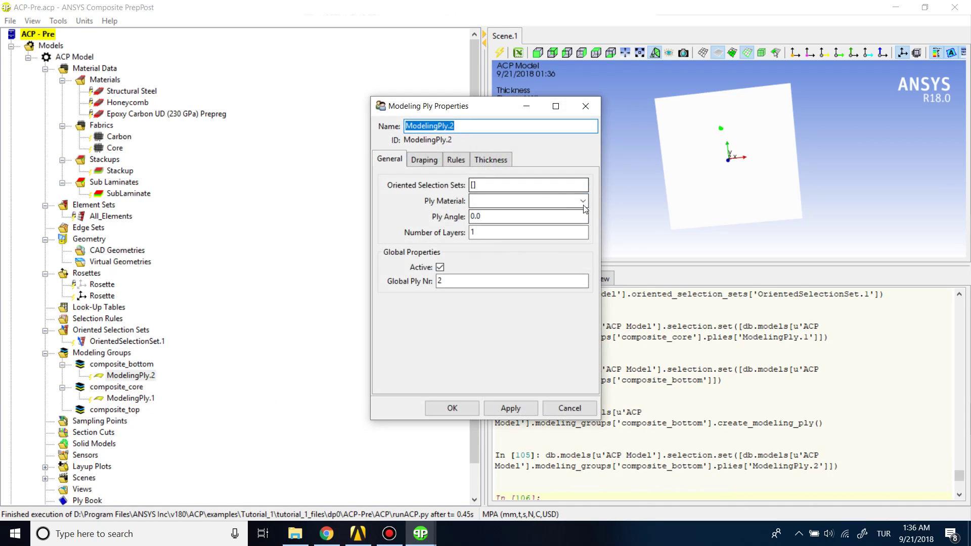
pyautogui.click(583, 202)
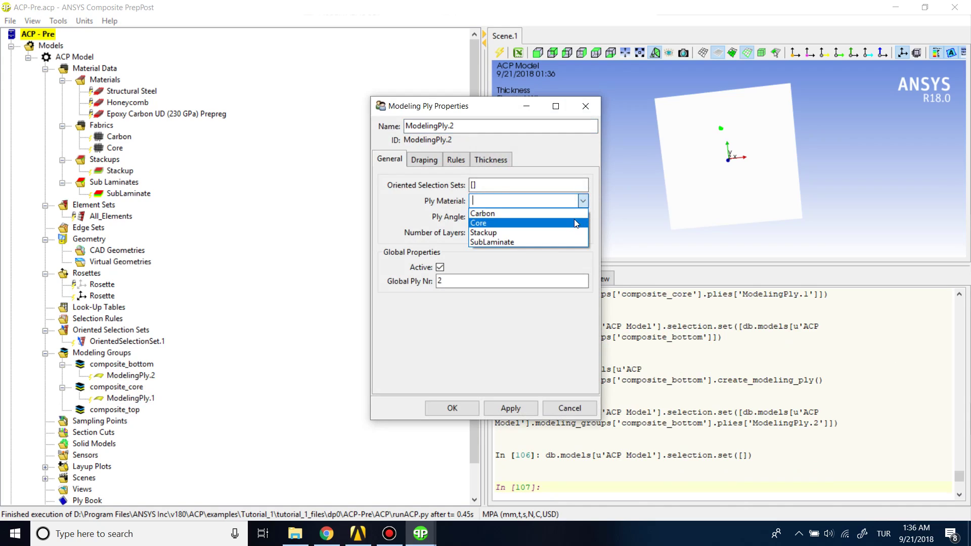
pyautogui.click(511, 214)
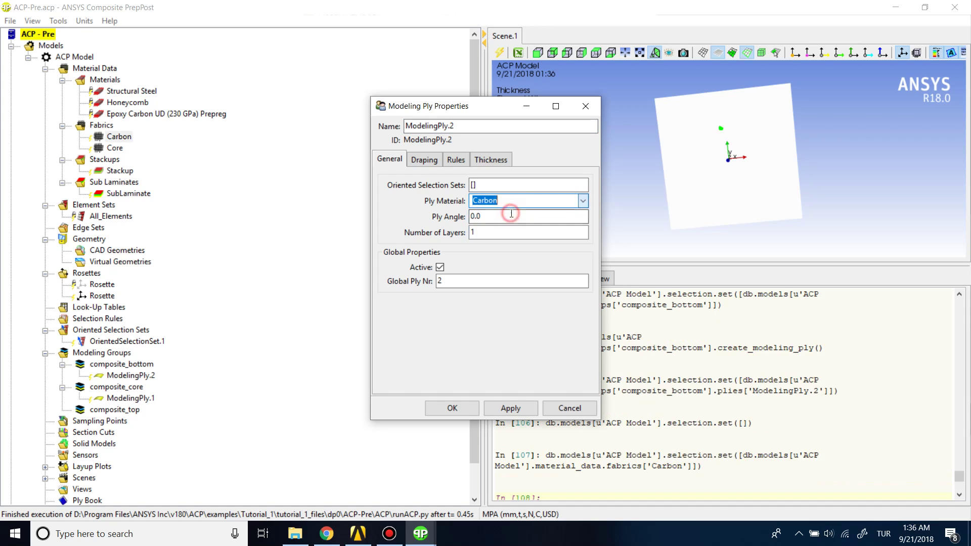
pyautogui.click(514, 185)
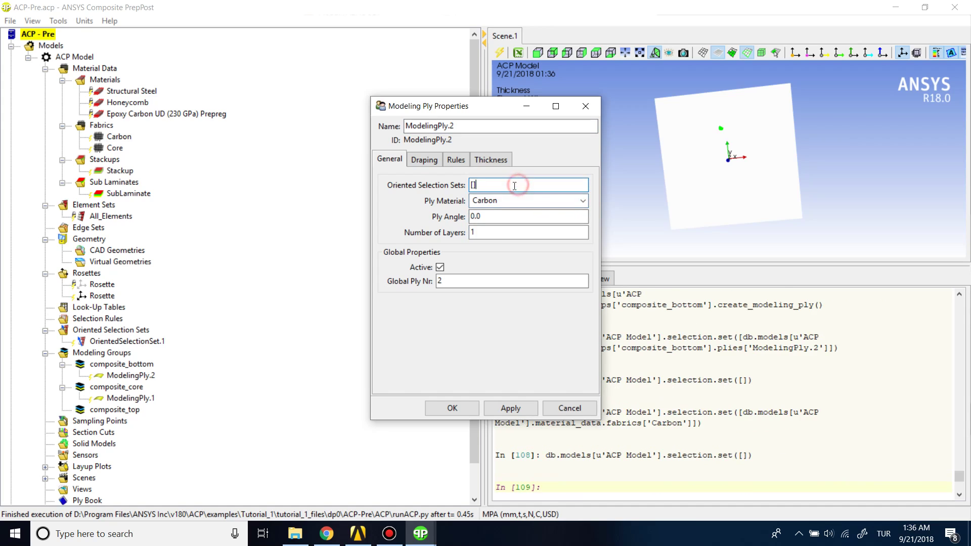
pyautogui.click(133, 342)
# - Set the bottom ply's number of layers to 4 and accept the ply
pyautogui.click(511, 216)
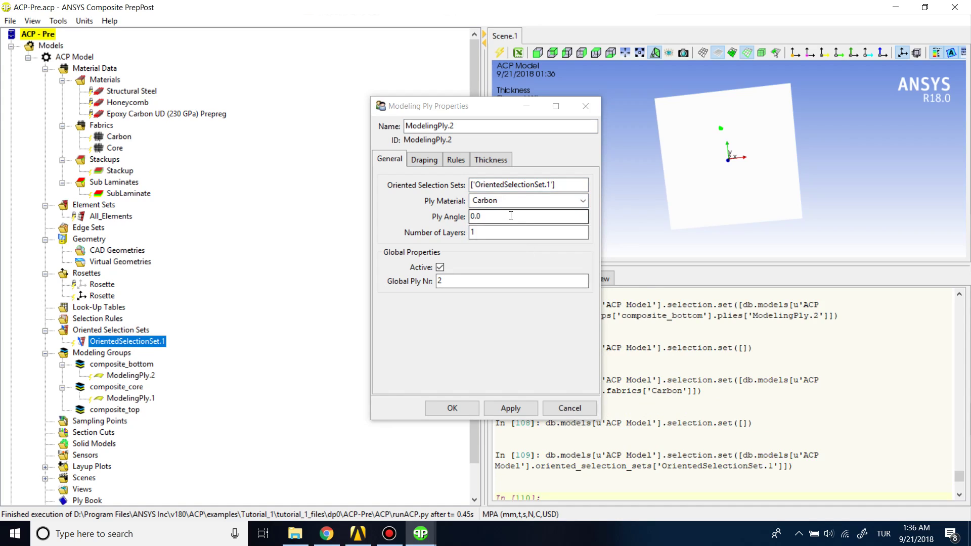
pyautogui.doubleClick(510, 230)
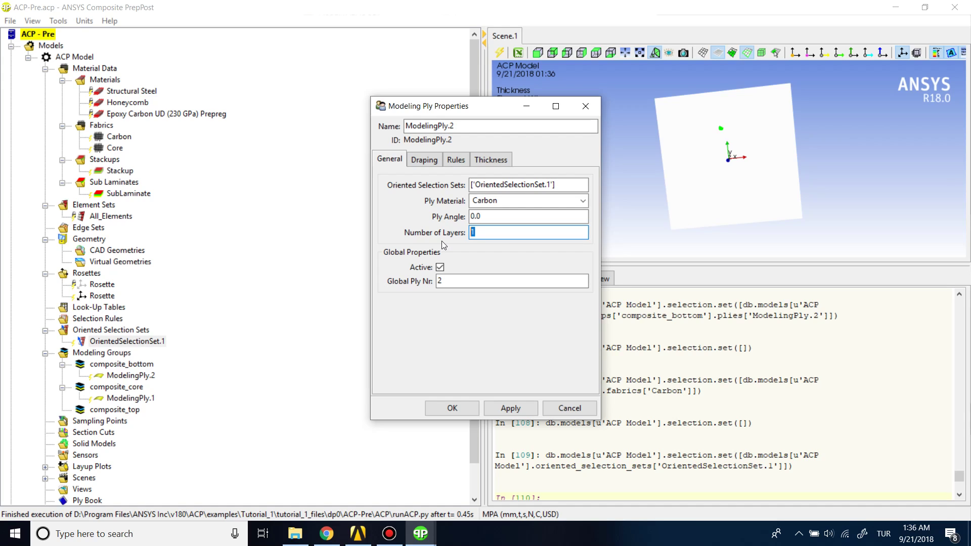
pyautogui.write('4')
pyautogui.click(445, 309)
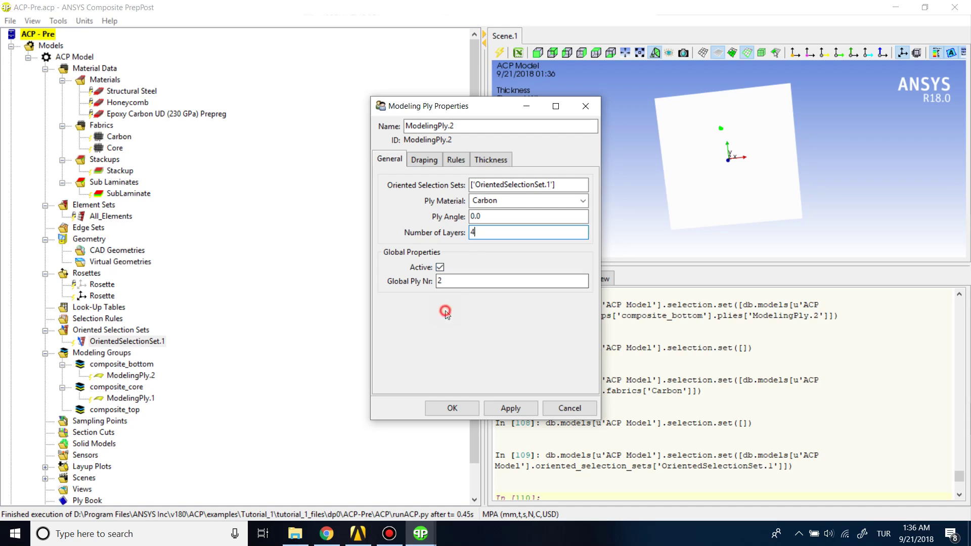
pyautogui.click(450, 408)
# - Create a ply in the composite_top group with OrientedSelectionSet.1 as its oriented selection set and Carbon as its material
pyautogui.rightClick(115, 411)
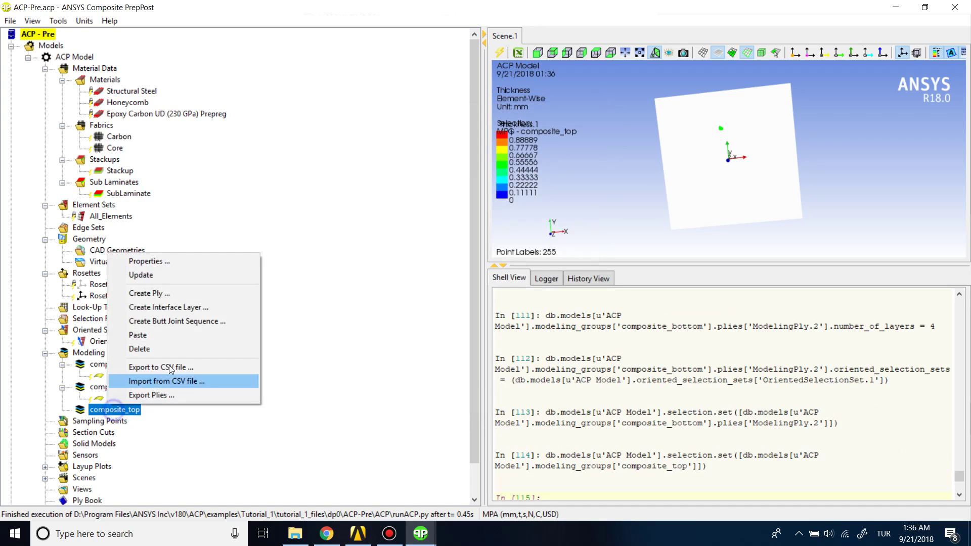
pyautogui.click(191, 294)
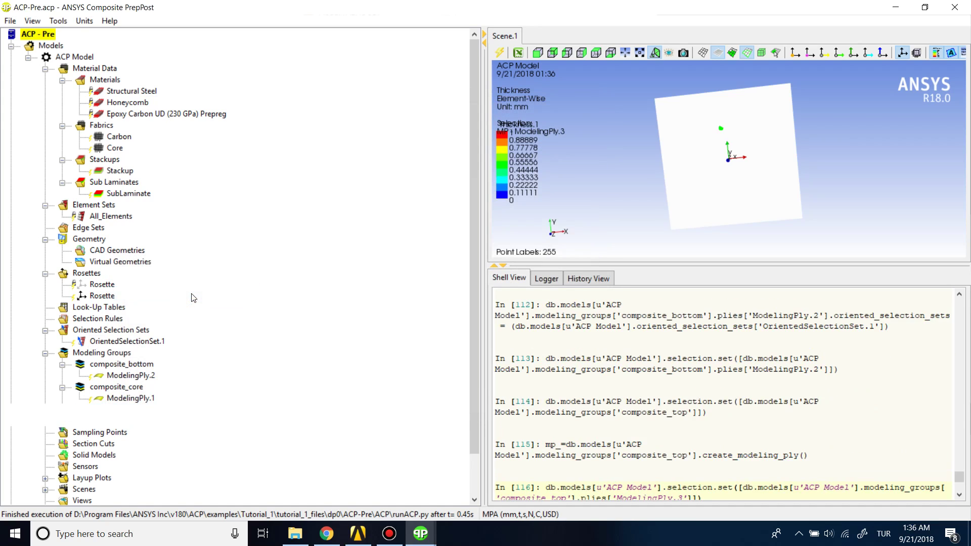
pyautogui.click(516, 187)
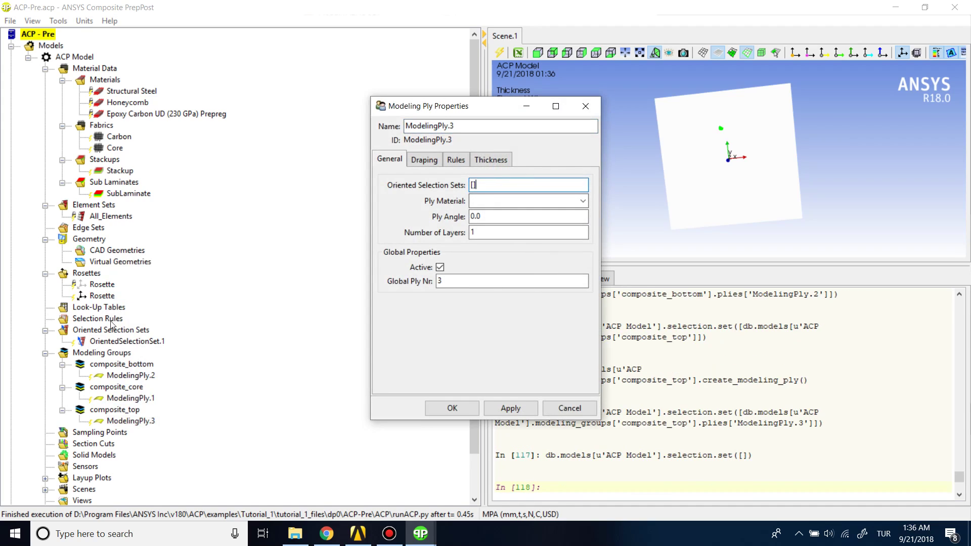
pyautogui.click(108, 342)
pyautogui.click(580, 200)
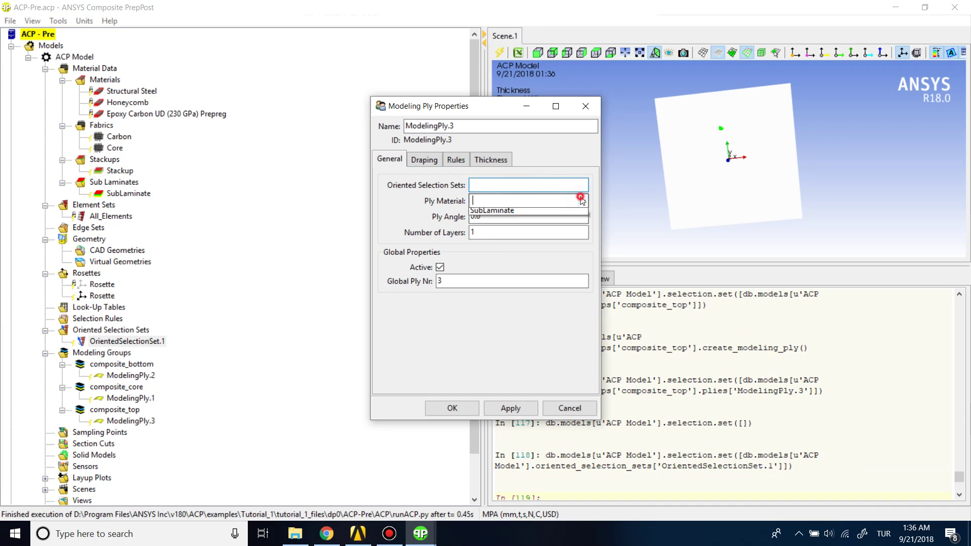
pyautogui.click(568, 209)
# - Set the top ply's angle to 90 and its number of layers to 4, and accept the ply
pyautogui.click(552, 218)
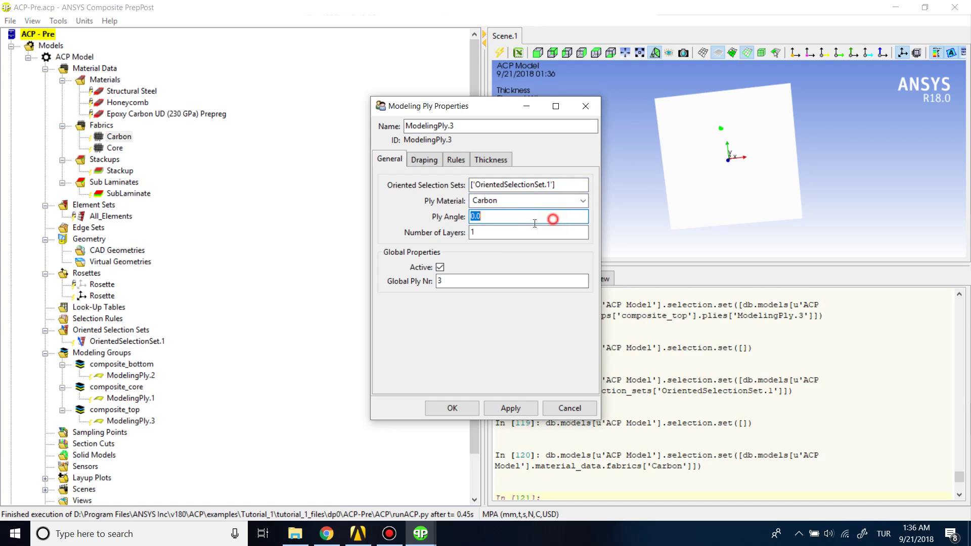
pyautogui.doubleClick(553, 219)
pyautogui.write('90')
pyautogui.doubleClick(485, 232)
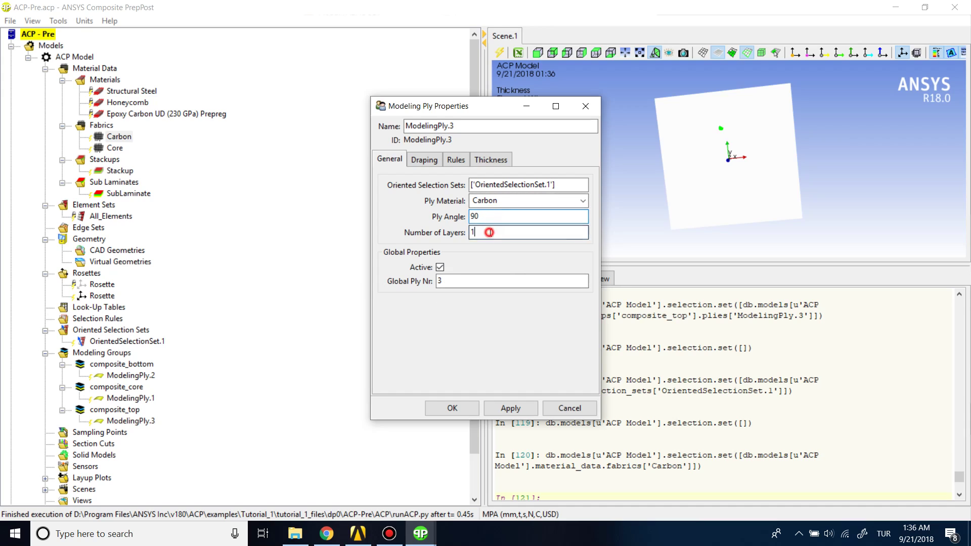
pyautogui.write('4')
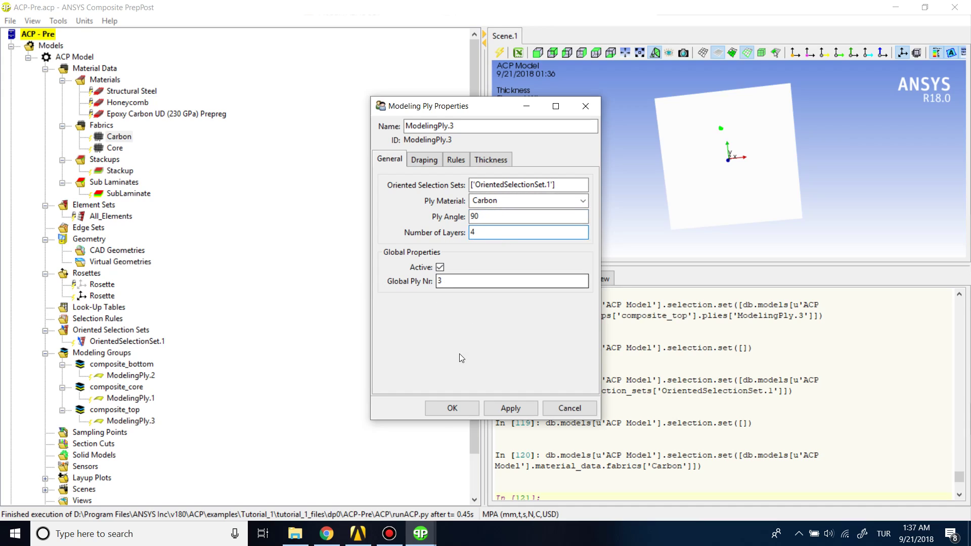
pyautogui.click(452, 405)
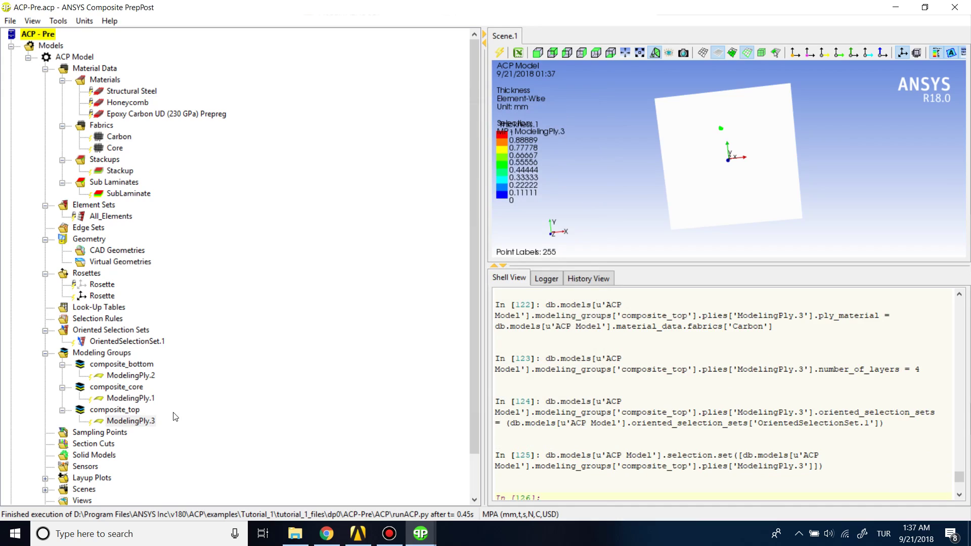
# - Update the ACP model to apply the new plies and look over the model tree
pyautogui.click(499, 52)
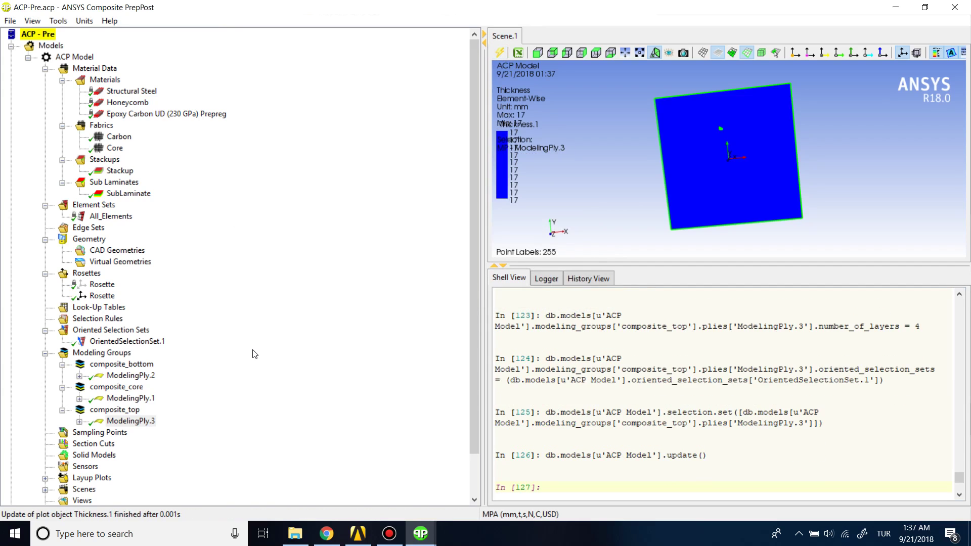
pyautogui.scroll(-2, 167, 374)
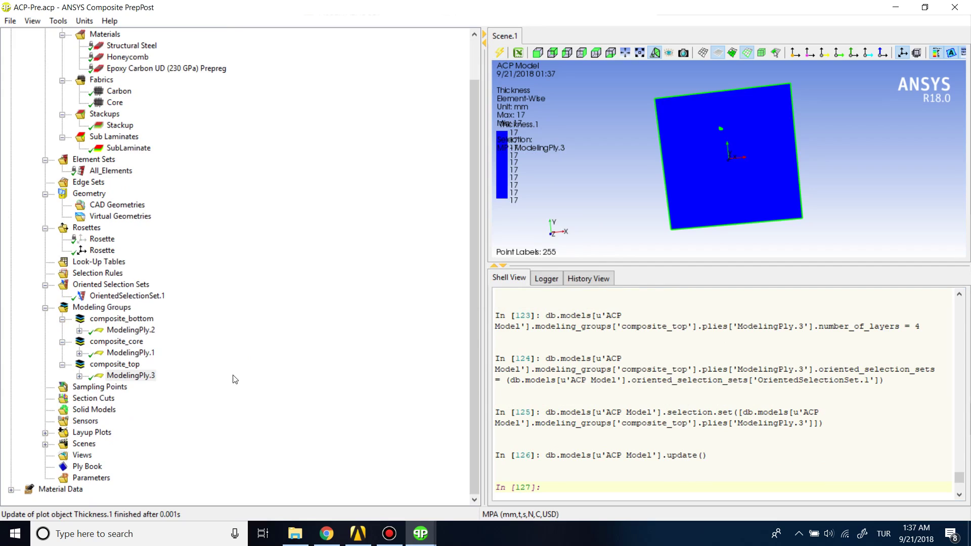
pyautogui.scroll(2, 237, 378)
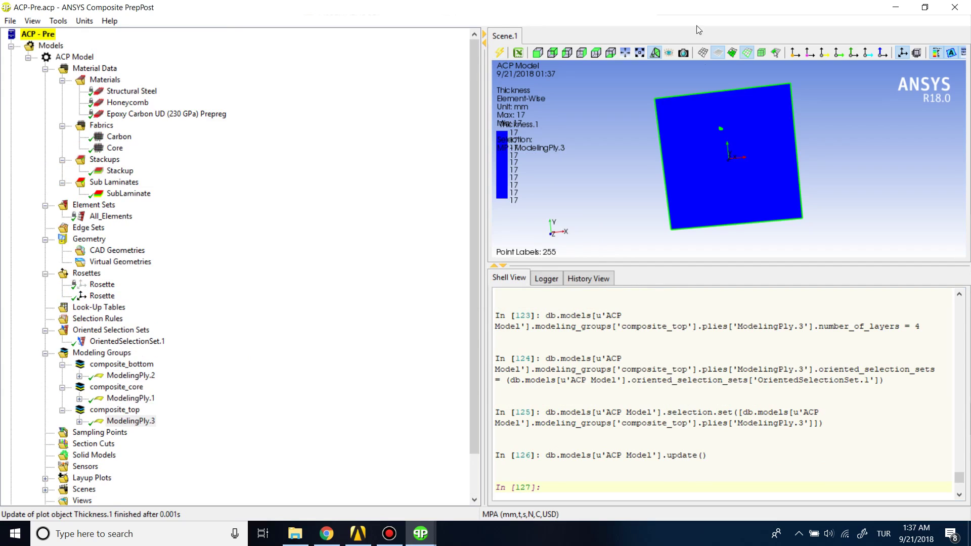
# - Close the ACP window and update the ACP (Pre) Setup cell in Workbench
pyautogui.click(954, 10)
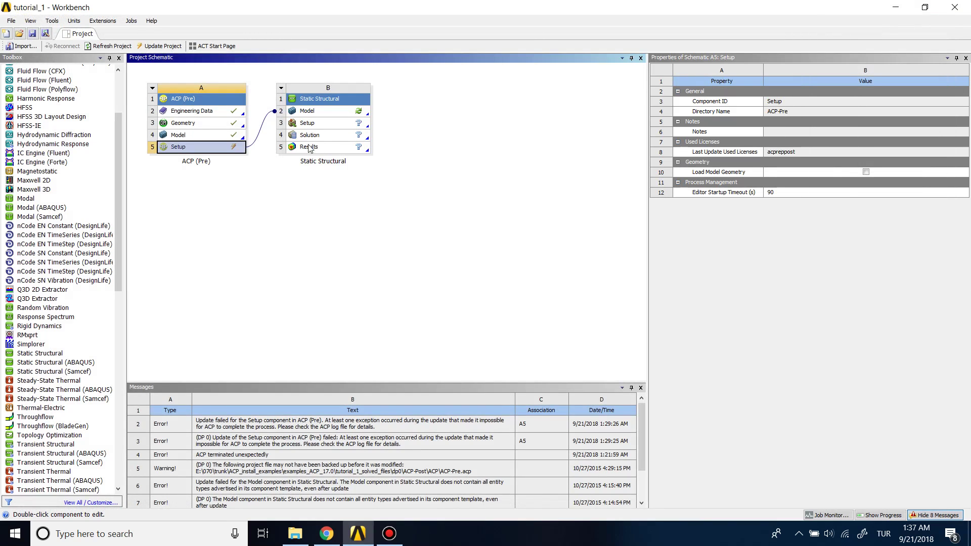
pyautogui.rightClick(222, 152)
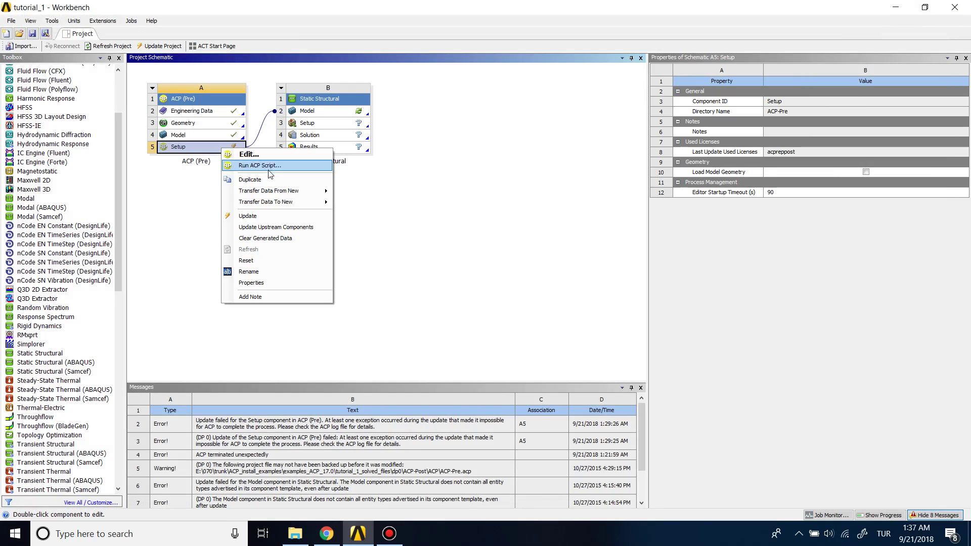
pyautogui.click(265, 215)
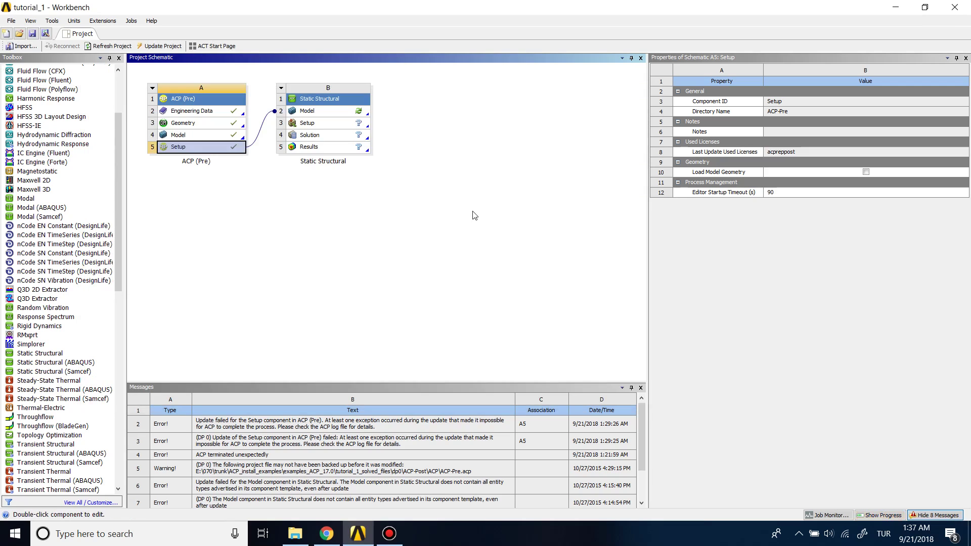
# - Update the Static Structural system's Model cell with the shell composite data from ACP (Pre)
pyautogui.click(326, 111)
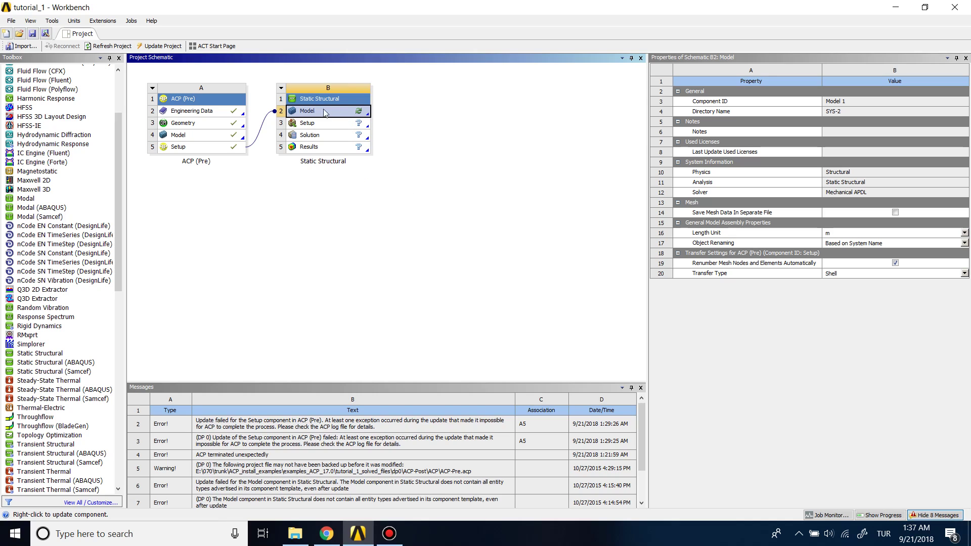
pyautogui.rightClick(325, 111)
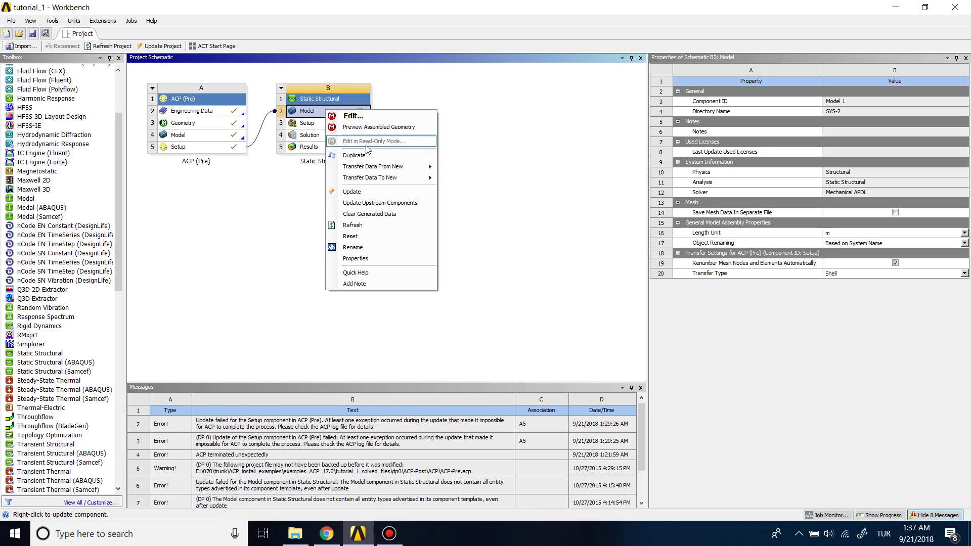
pyautogui.click(346, 190)
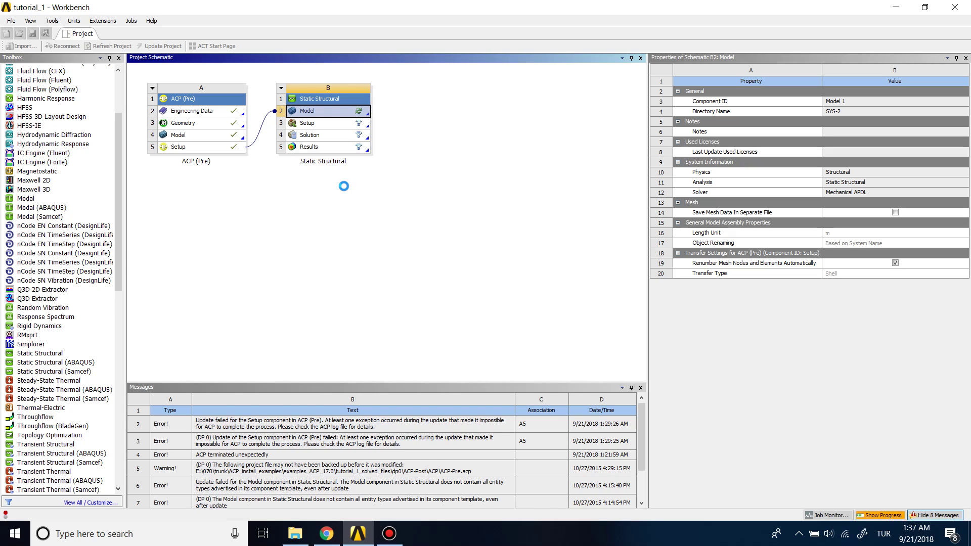
pyautogui.moveTo(326, 13)
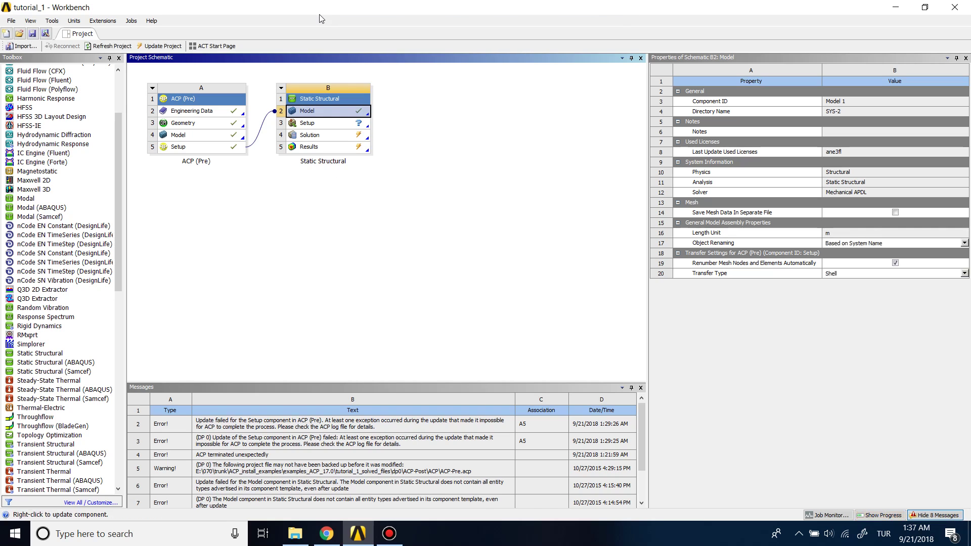
# - Open the Static Structural system's Setup in Mechanical
pyautogui.click(303, 124)
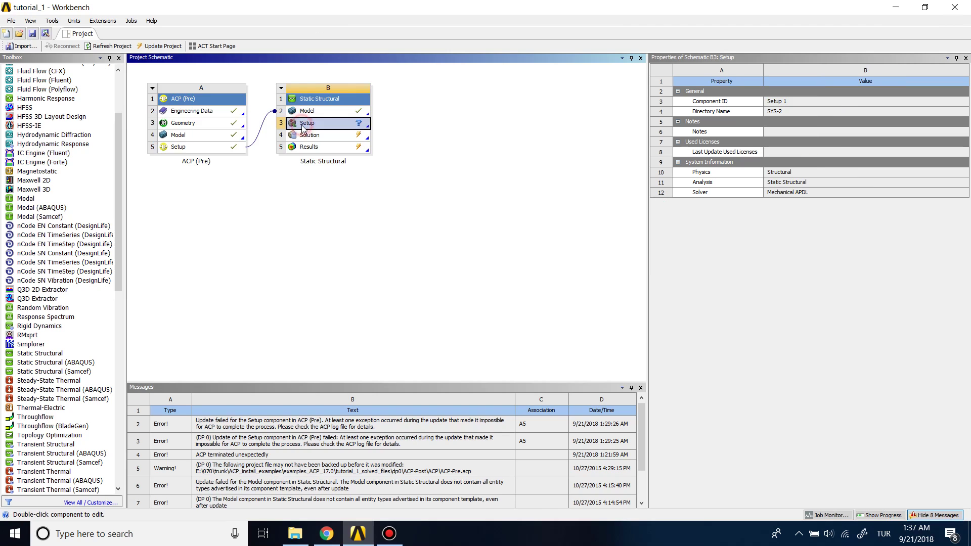
pyautogui.doubleClick(343, 123)
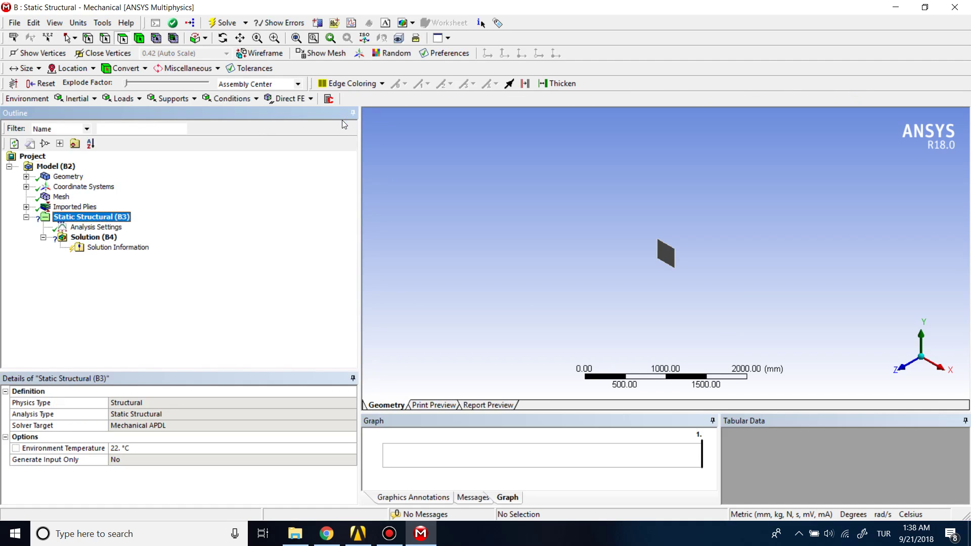
pyautogui.scroll(3, 661, 314)
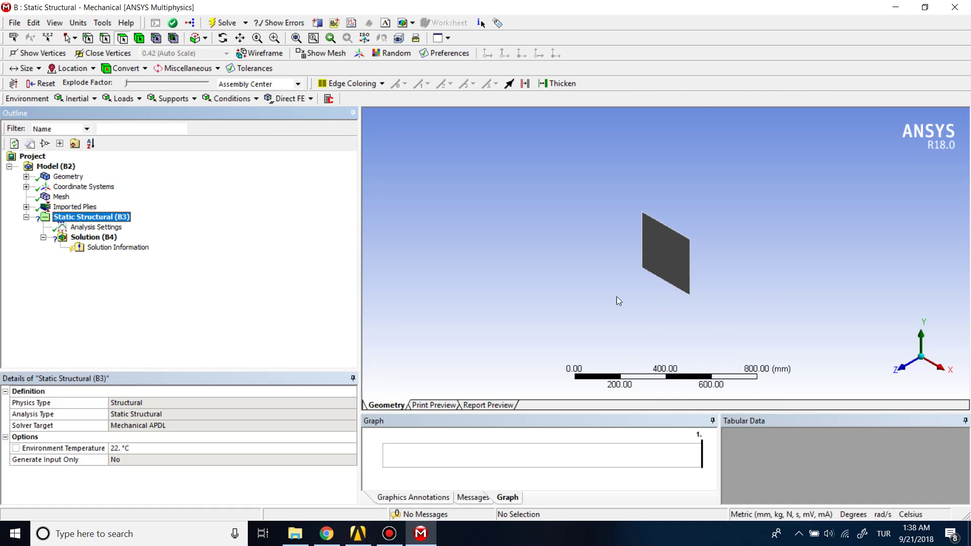
# - Examine the imported plate geometry, the coordinate systems and the composite_core plies in the model tree
pyautogui.click(25, 177)
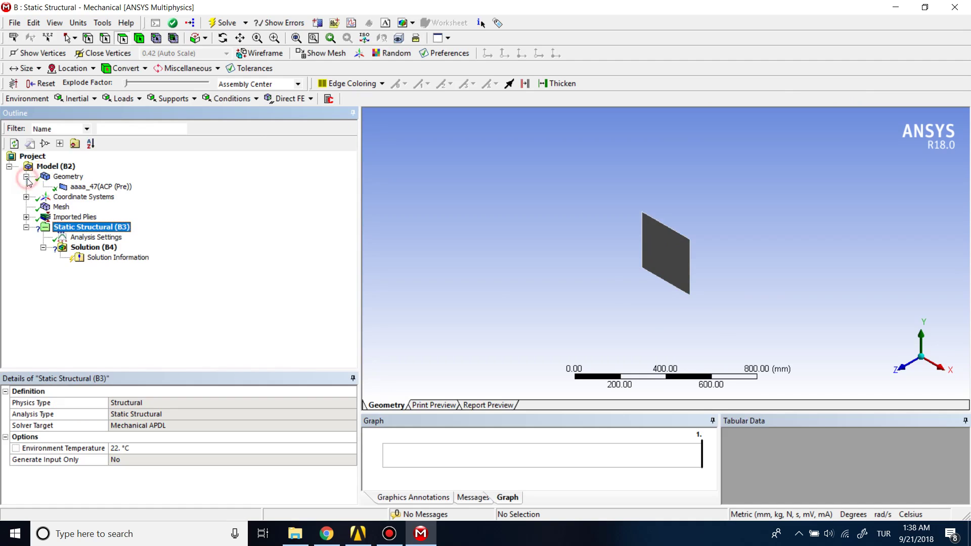
pyautogui.click(56, 187)
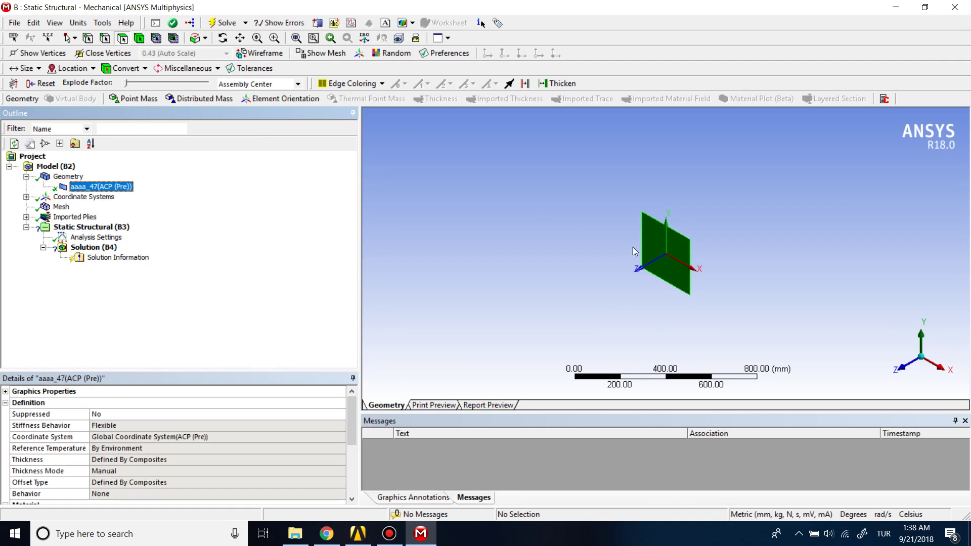
pyautogui.click(26, 197)
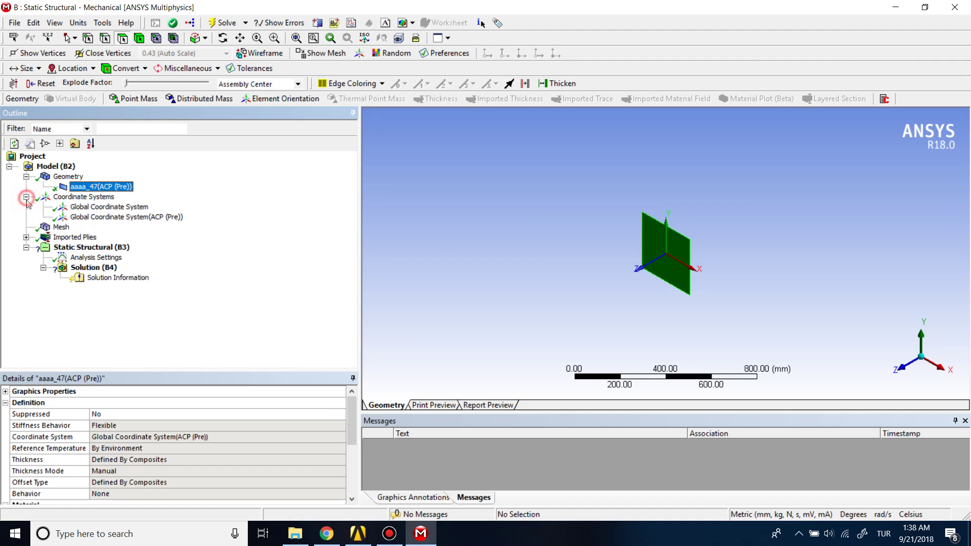
pyautogui.click(26, 237)
pyautogui.click(44, 248)
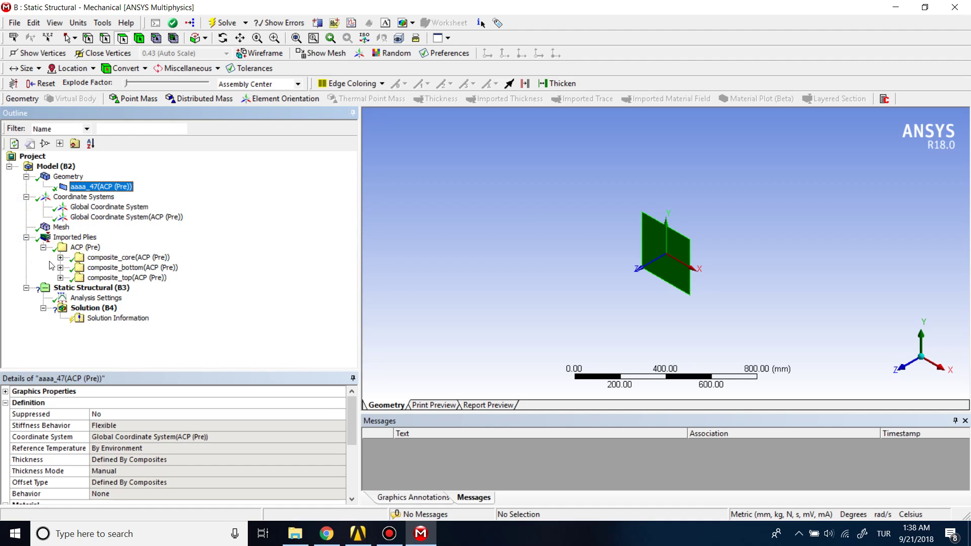
pyautogui.click(60, 257)
pyautogui.click(77, 268)
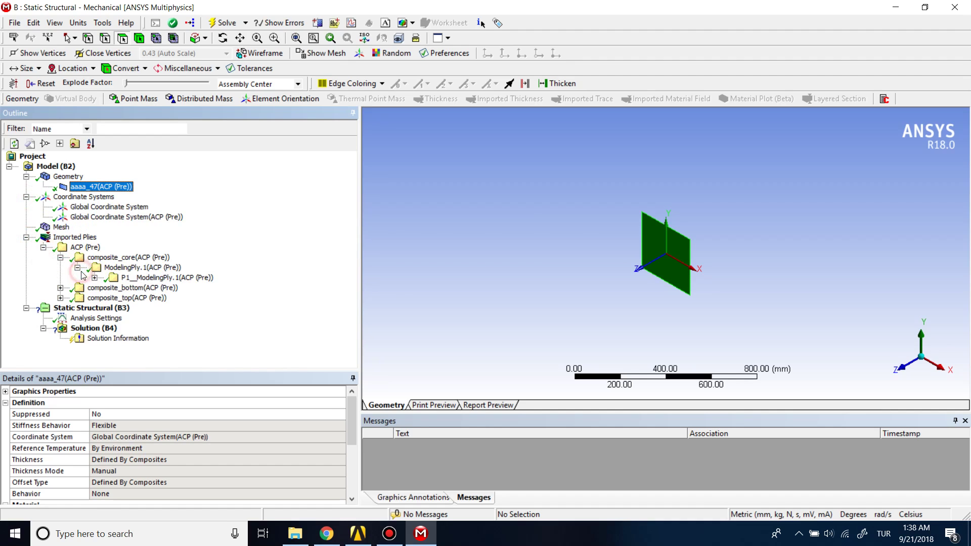
pyautogui.click(77, 267)
pyautogui.click(60, 258)
pyautogui.click(43, 247)
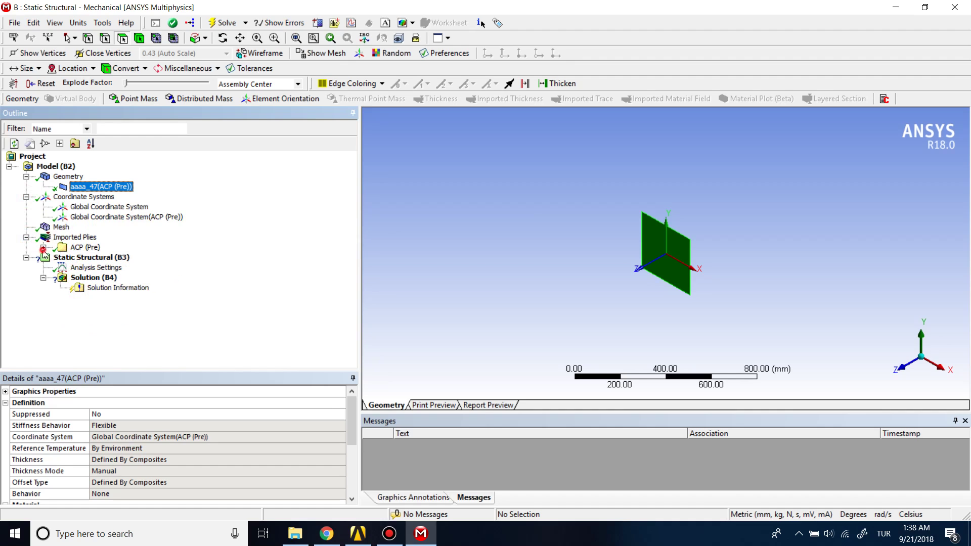
pyautogui.click(26, 238)
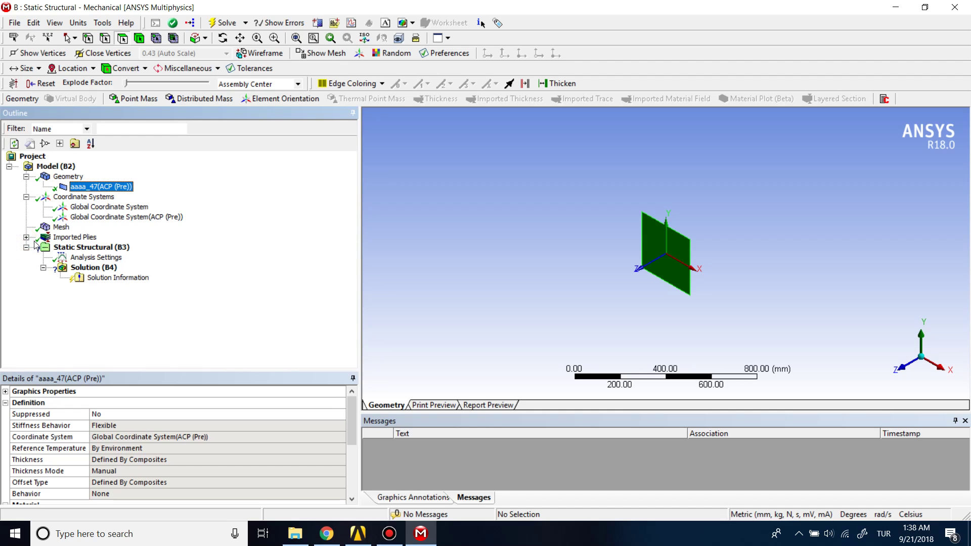
pyautogui.click(26, 198)
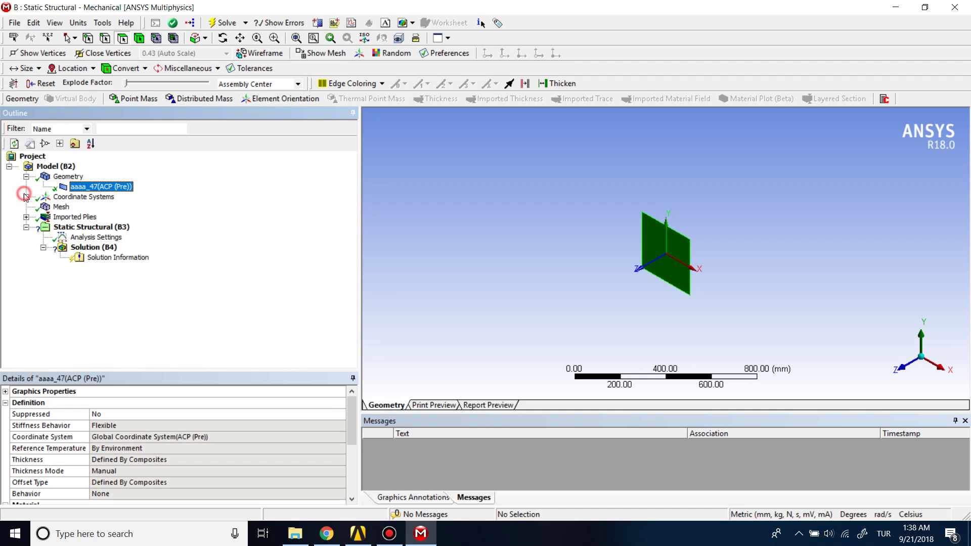
pyautogui.click(26, 177)
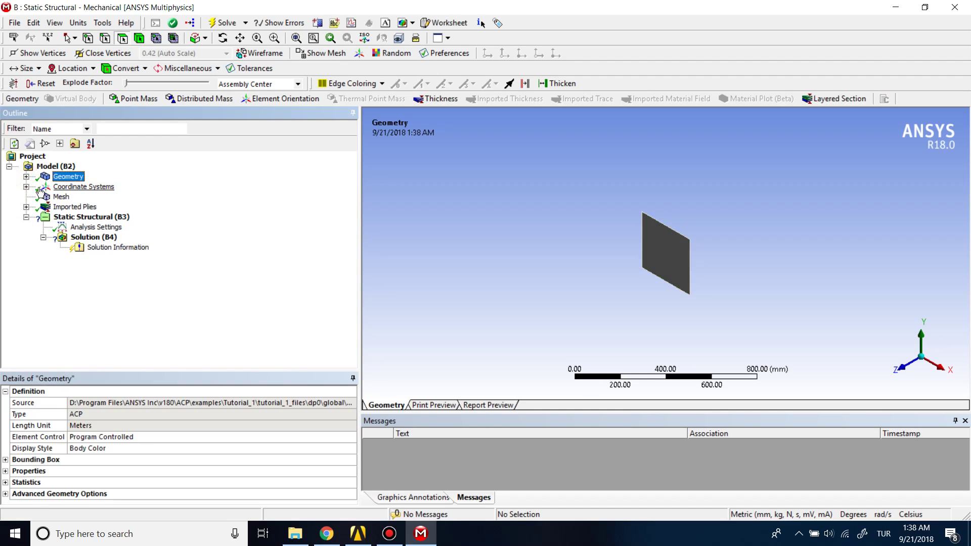
# - Insert a Force load in the Static Structural analysis and scope it to the plate's upper edge
pyautogui.click(94, 217)
pyautogui.rightClick(70, 216)
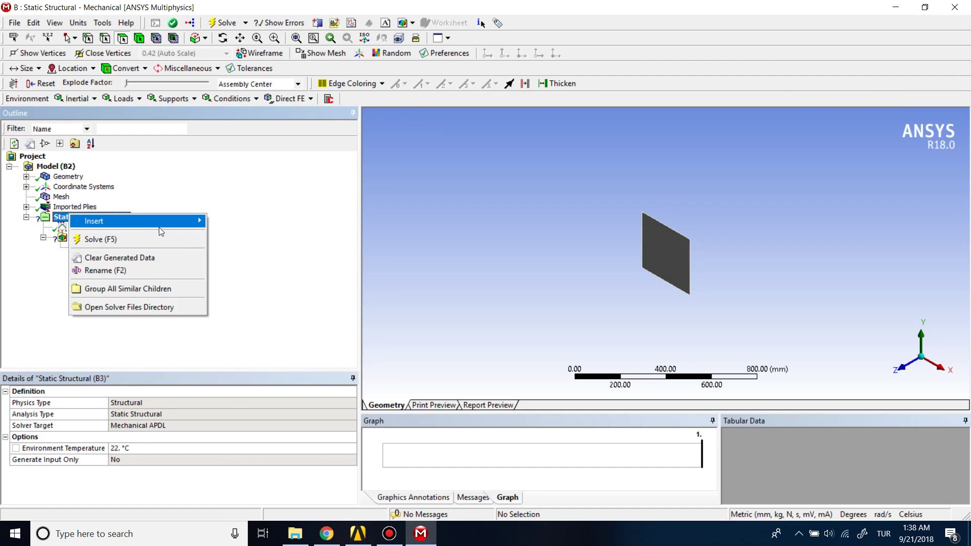
pyautogui.moveTo(163, 227)
pyautogui.click(613, 271)
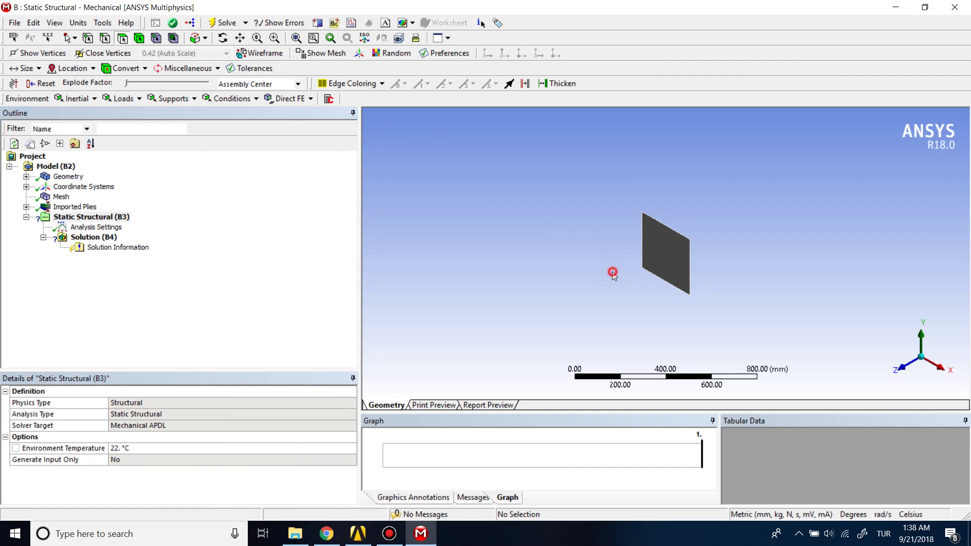
pyautogui.scroll(5, 657, 286)
pyautogui.rightClick(105, 216)
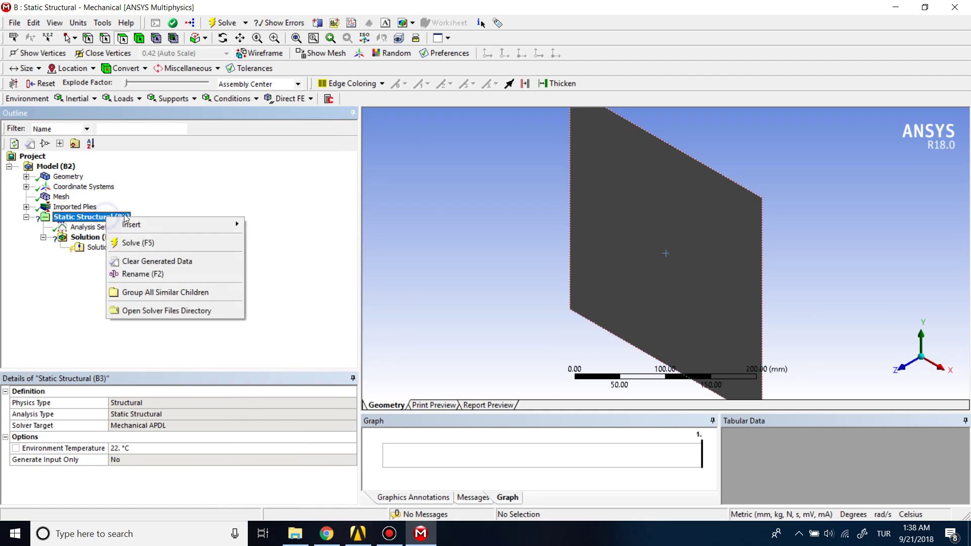
pyautogui.moveTo(133, 224)
pyautogui.click(321, 190)
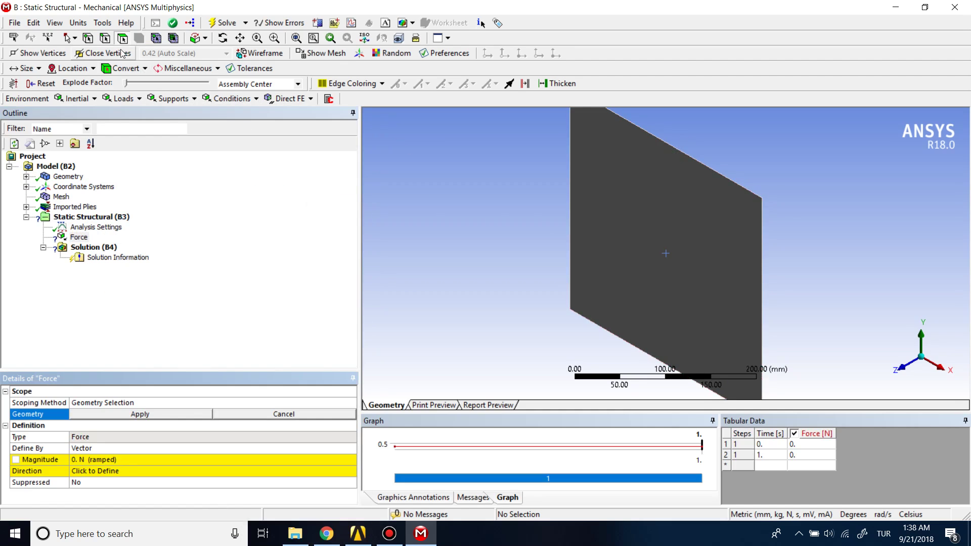
pyautogui.click(104, 37)
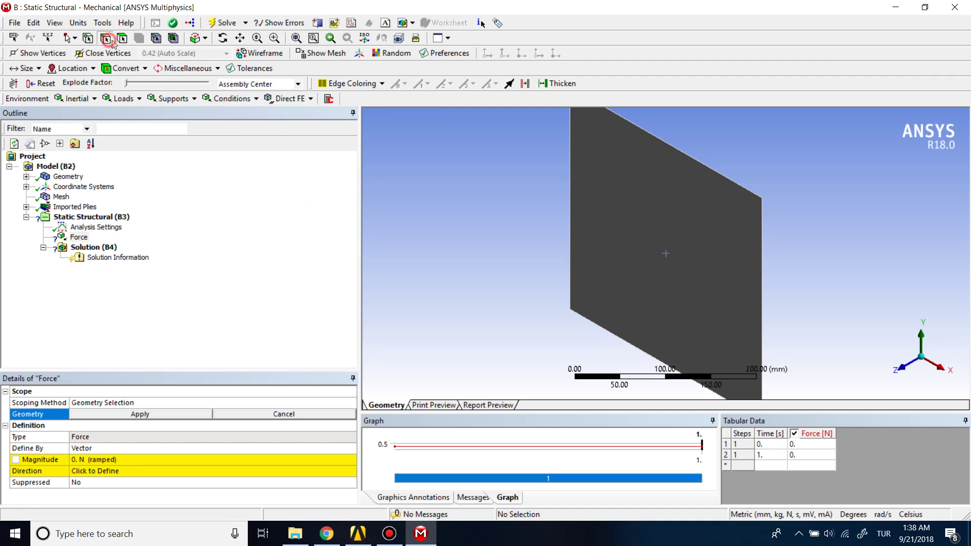
pyautogui.click(701, 164)
pyautogui.click(136, 416)
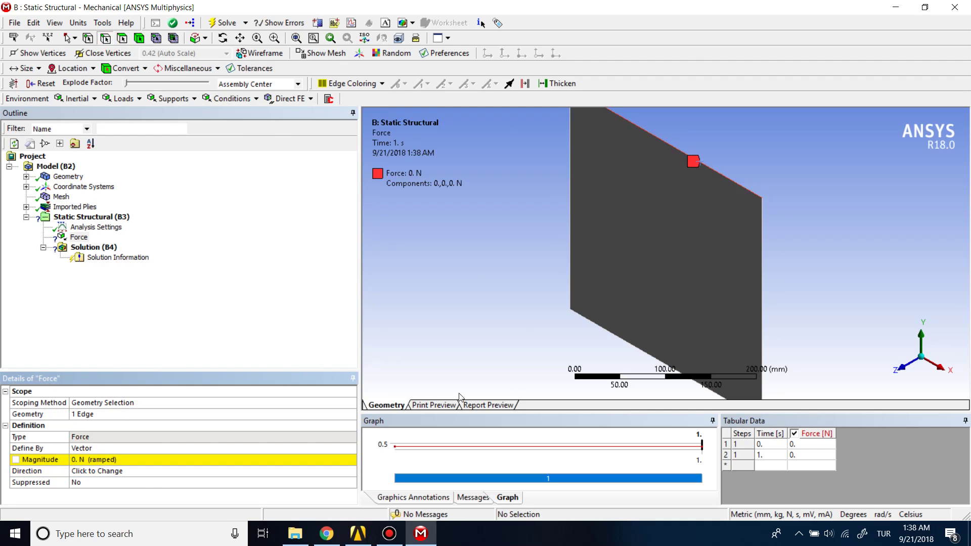
# - Set the force magnitude to 50 N and direct it in positive Y along the plate's vertical edge
pyautogui.click(167, 459)
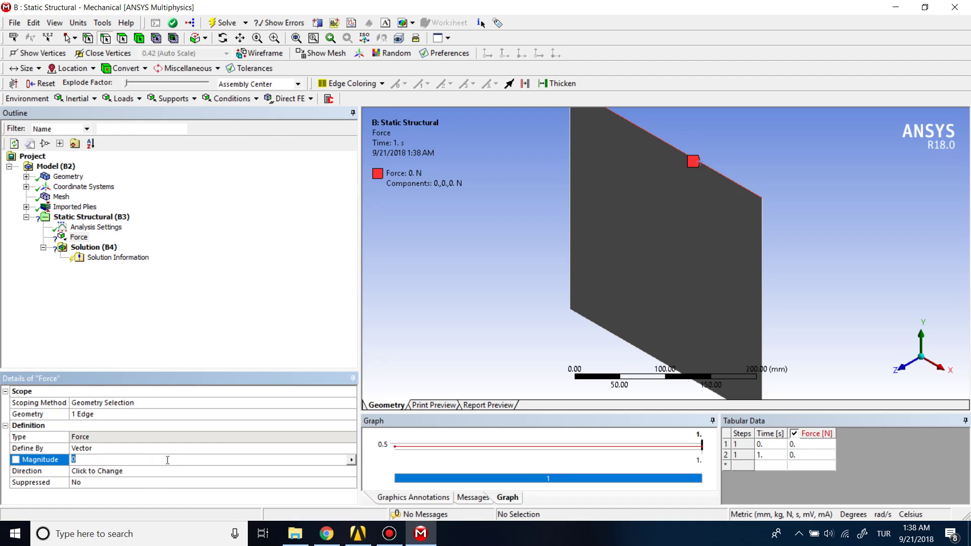
pyautogui.press('Return')
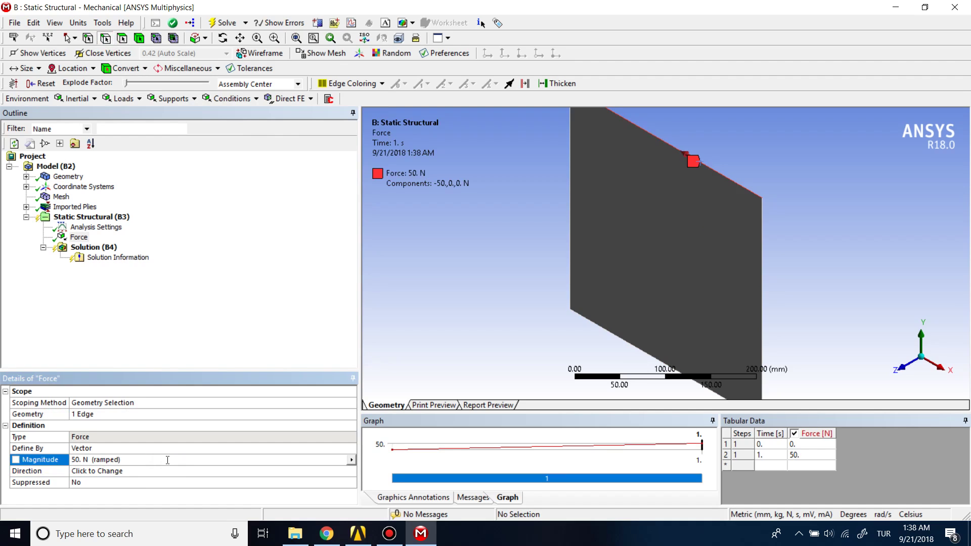
pyautogui.click(147, 470)
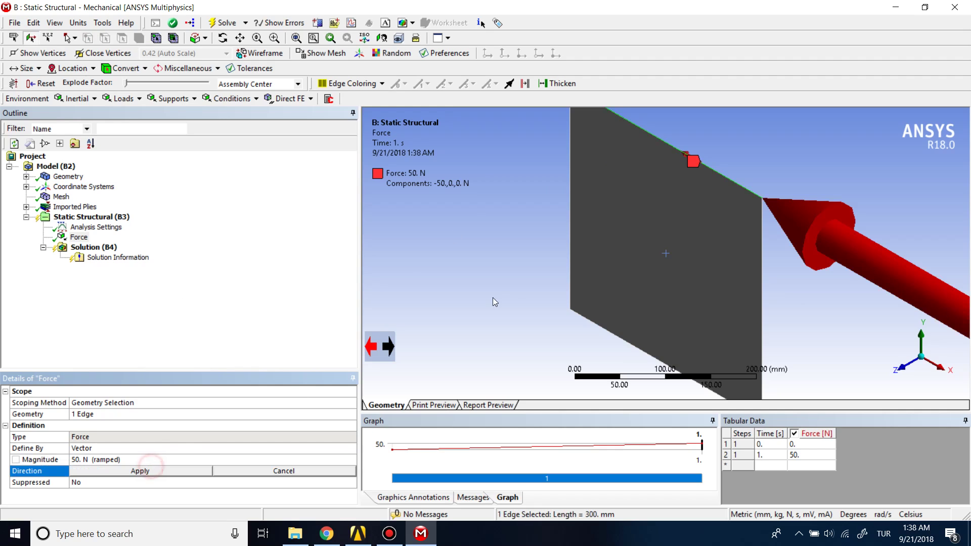
pyautogui.moveTo(676, 244); pyautogui.dragTo(715, 244, button='middle')
pyautogui.click(734, 243)
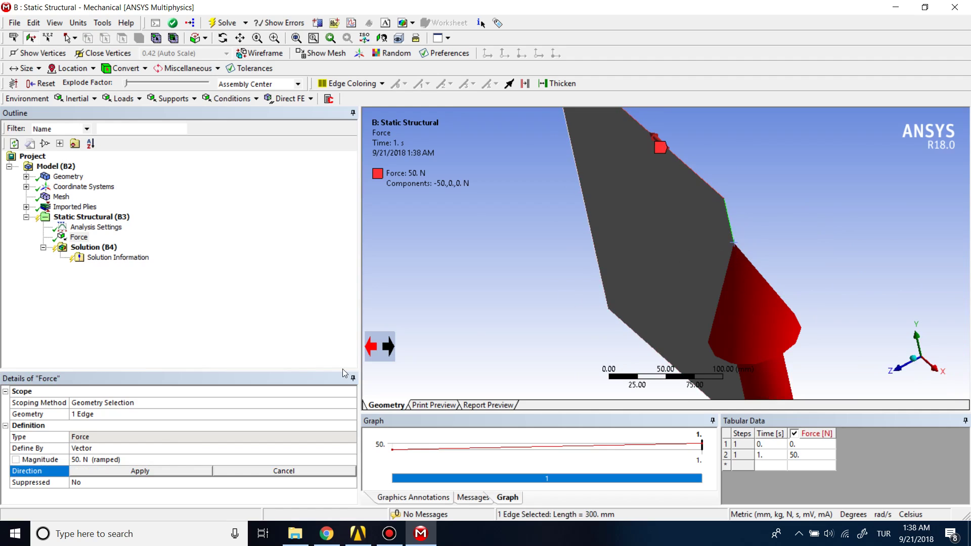
pyautogui.click(194, 472)
pyautogui.click(450, 265)
pyautogui.moveTo(450, 264); pyautogui.dragTo(512, 238, button='middle')
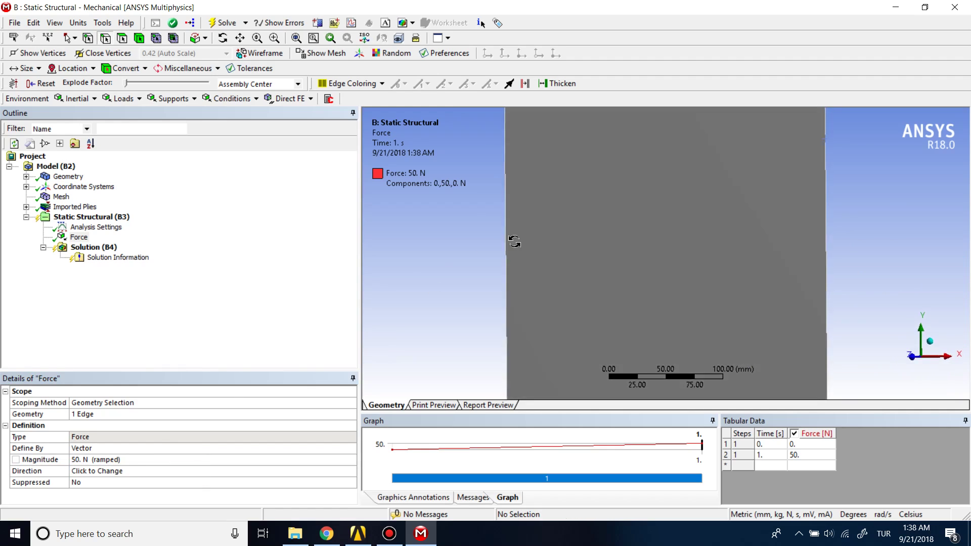
# - Add a Fixed Support to the Static Structural analysis on the plate's lower edge
pyautogui.rightClick(121, 219)
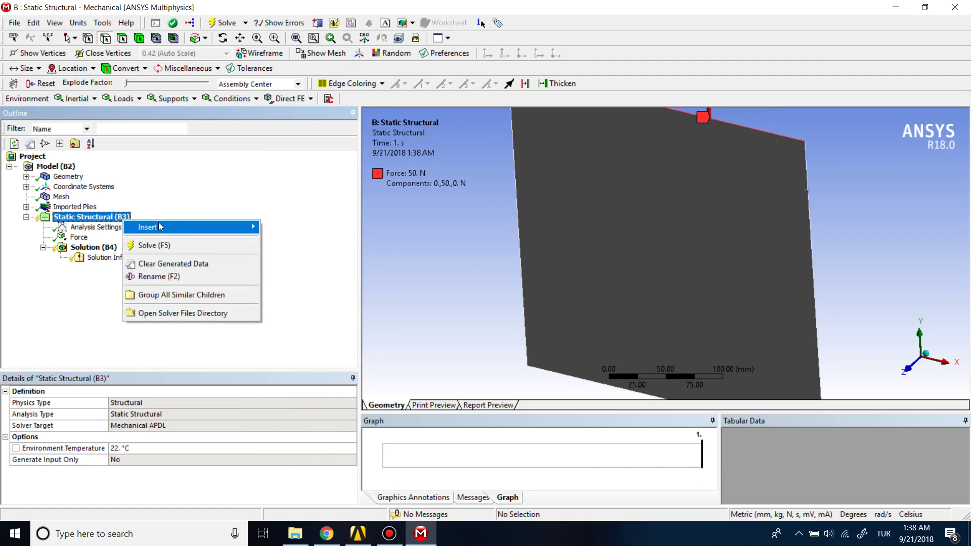
pyautogui.moveTo(161, 227)
pyautogui.click(314, 312)
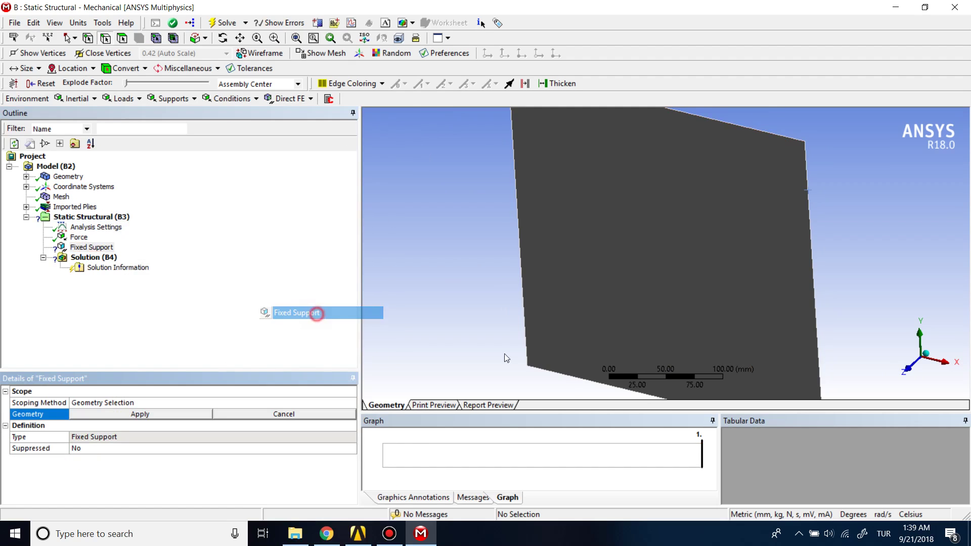
pyautogui.click(551, 372)
pyautogui.click(189, 417)
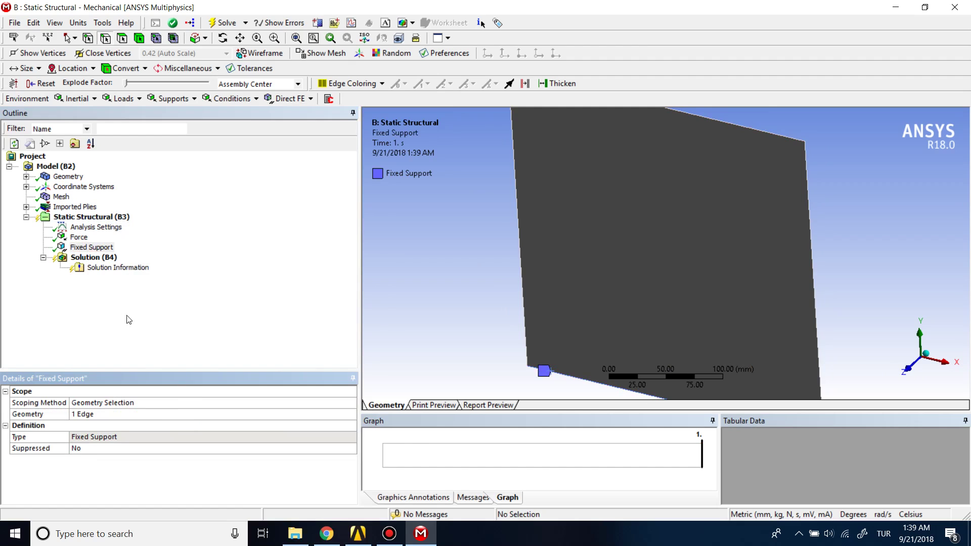
pyautogui.rightClick(86, 259)
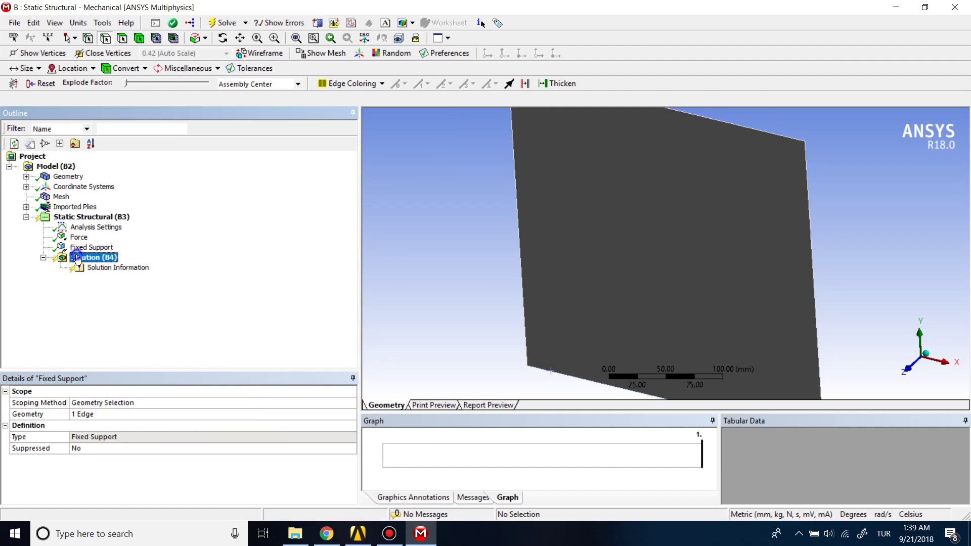
pyautogui.moveTo(86, 262)
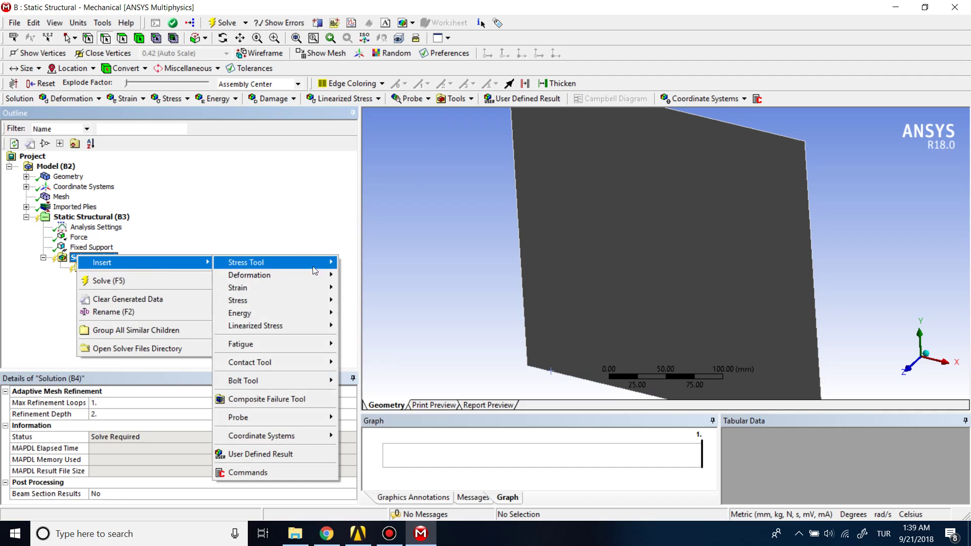
pyautogui.moveTo(333, 268)
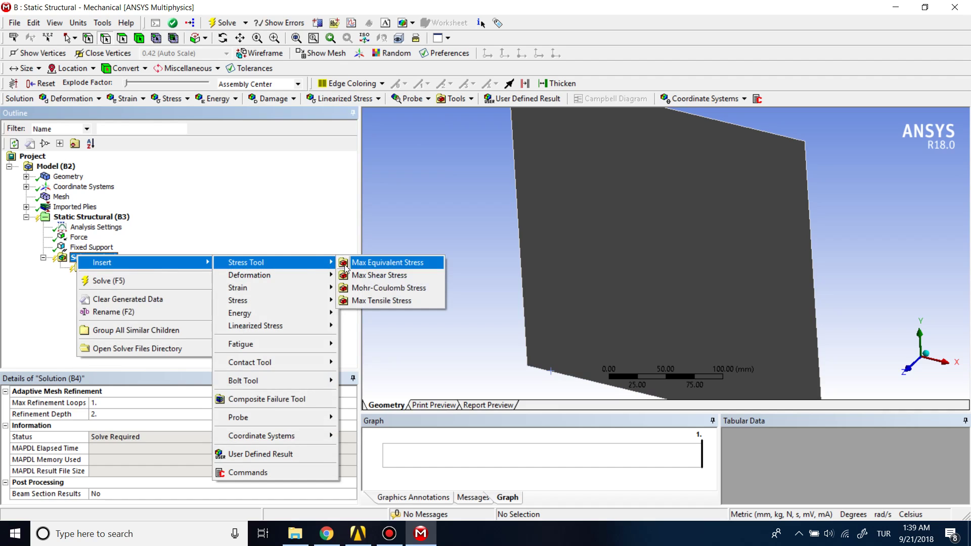
pyautogui.click(280, 228)
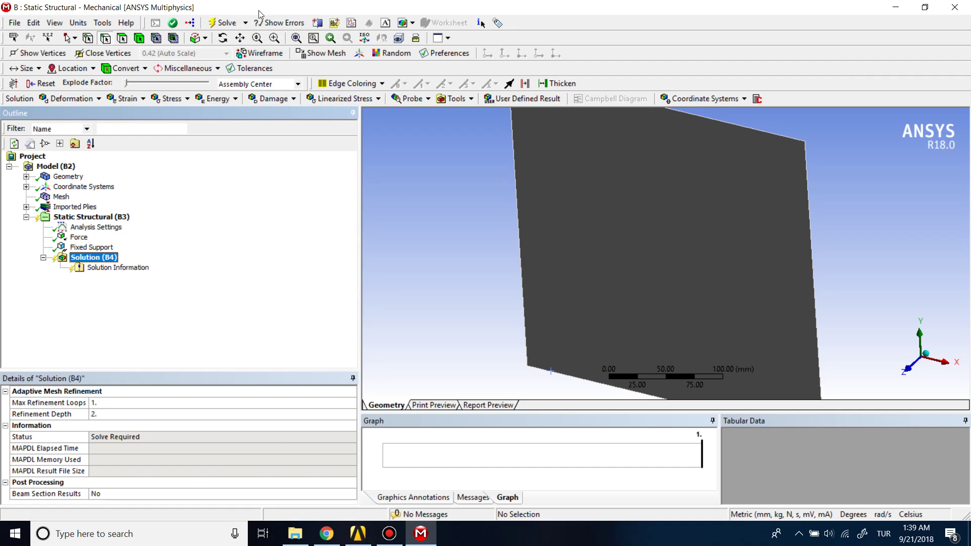
pyautogui.moveTo(260, 8); pyautogui.dragTo(284, 230)
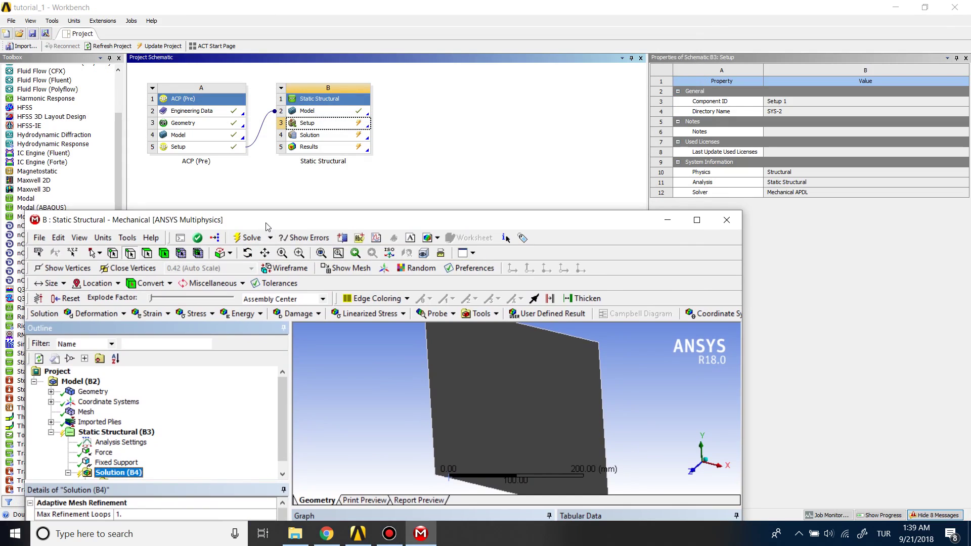
pyautogui.doubleClick(262, 221)
# - Solve the Static Structural analysis and close Mechanical to return to the Workbench project
pyautogui.click(225, 23)
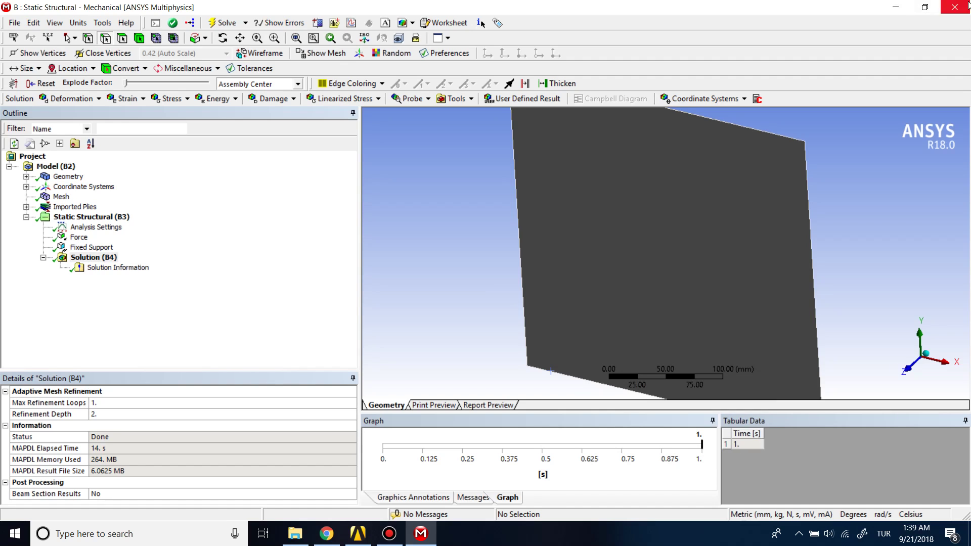
pyautogui.click(81, 260)
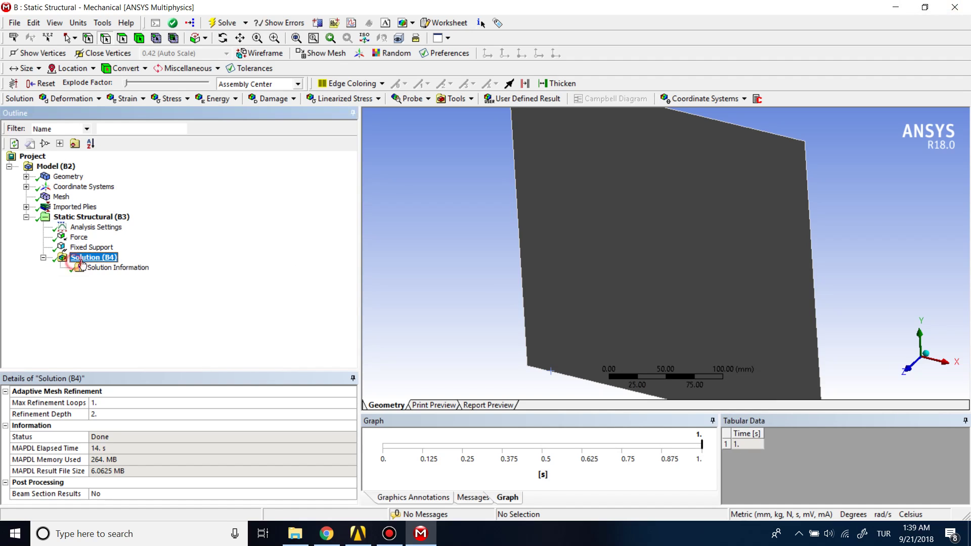
pyautogui.click(948, 13)
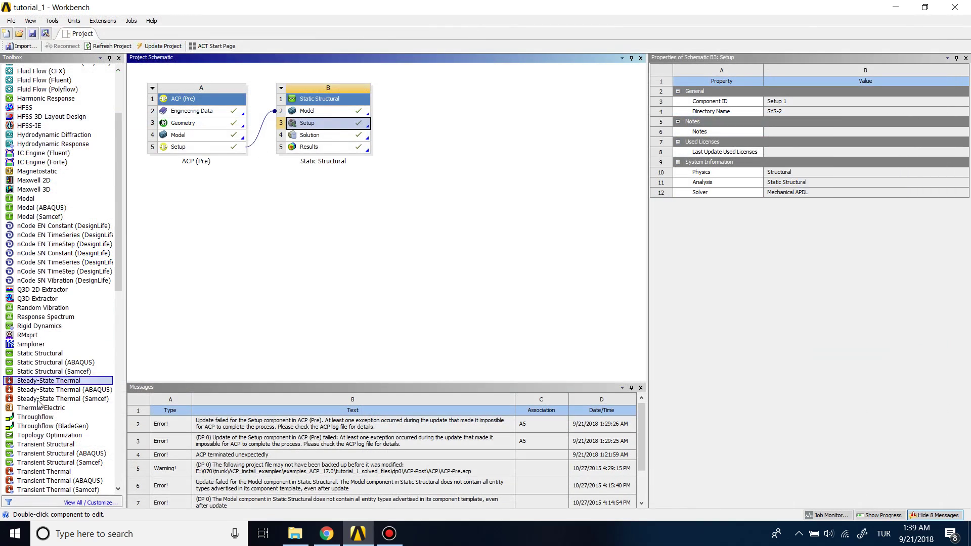
# - Add an ACP (Post) component system that shares the Engineering Data, Geometry and Model of the ACP (Pre) system
pyautogui.scroll(-5, 45, 422)
pyautogui.click(233, 360)
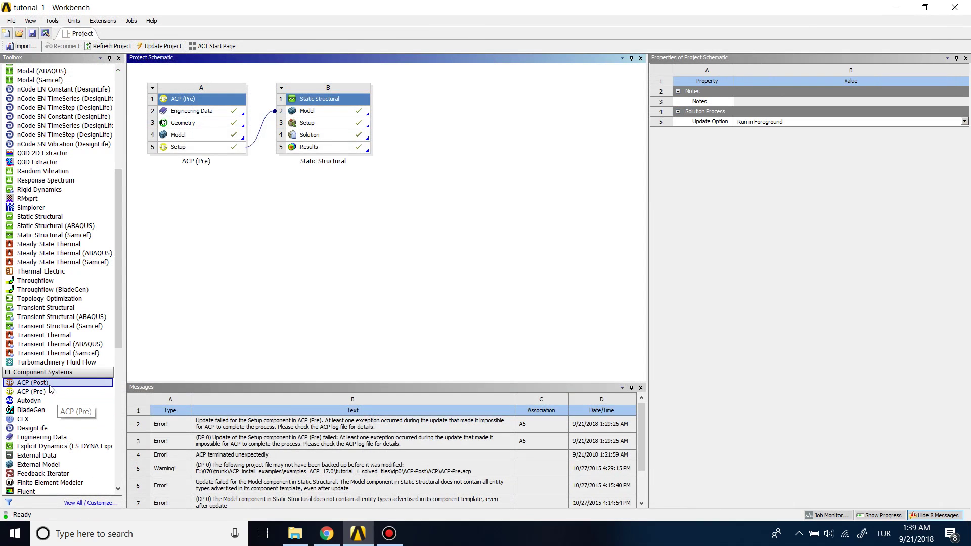
pyautogui.moveTo(36, 383); pyautogui.dragTo(204, 141)
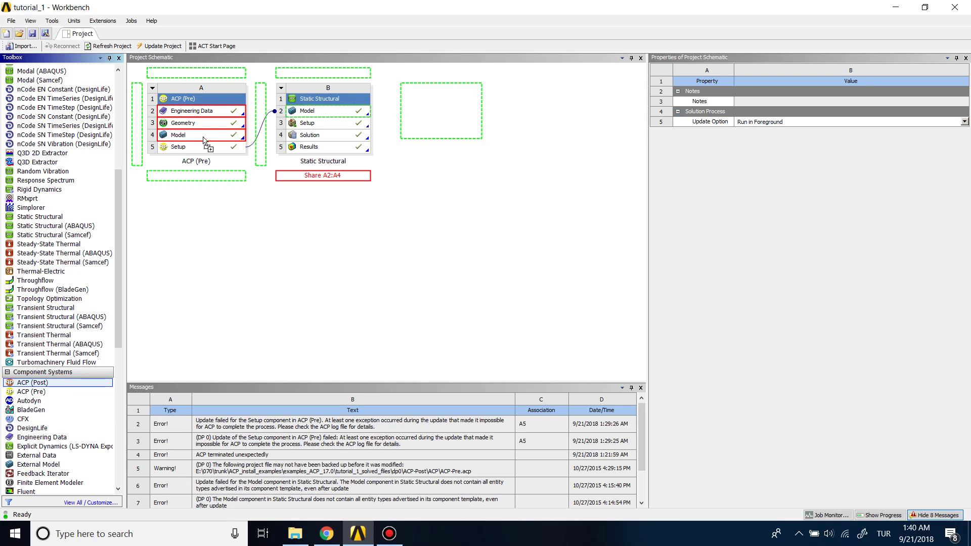
pyautogui.moveTo(203, 140); pyautogui.dragTo(205, 141)
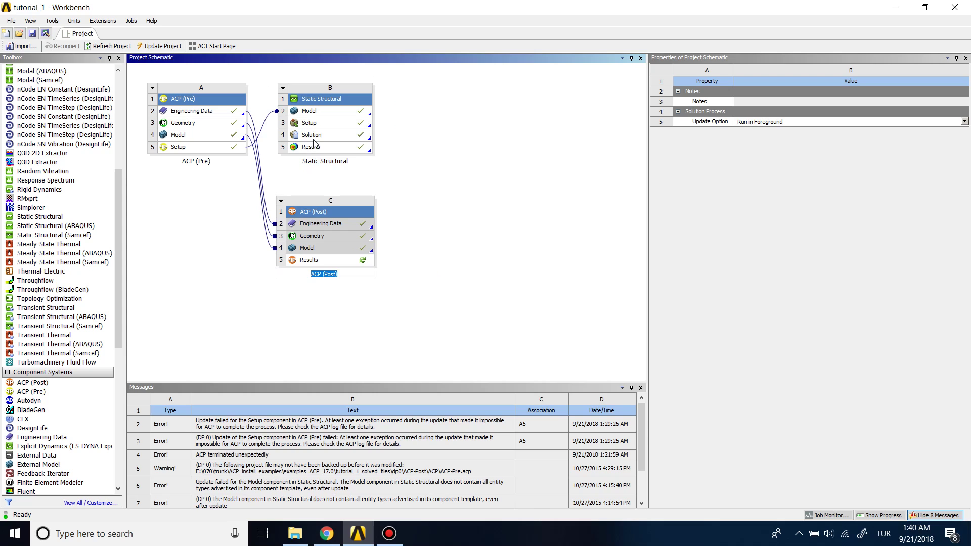
# - Transfer the Static Structural Solution to the Results cell of ACP (Post) and update the project
pyautogui.moveTo(314, 147); pyautogui.dragTo(310, 262)
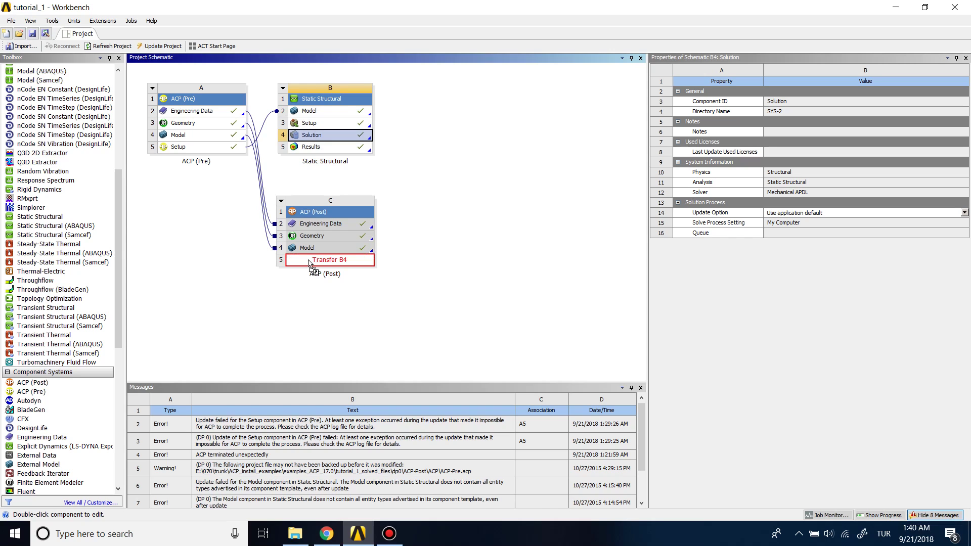
pyautogui.moveTo(309, 262); pyautogui.dragTo(310, 263)
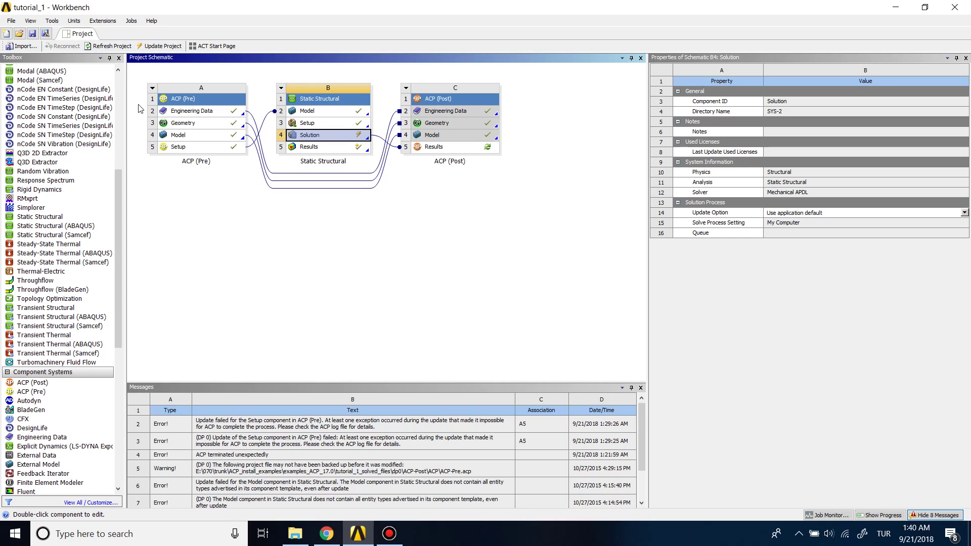
pyautogui.click(155, 46)
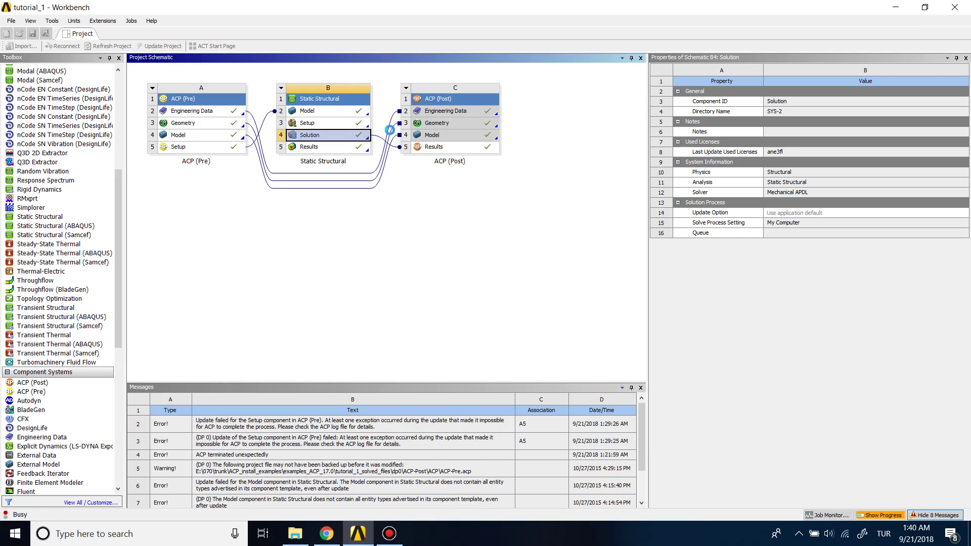
# - Open the ACP (Post) Results in Composite PrepPost and review the properties of Solution 1
pyautogui.doubleClick(431, 148)
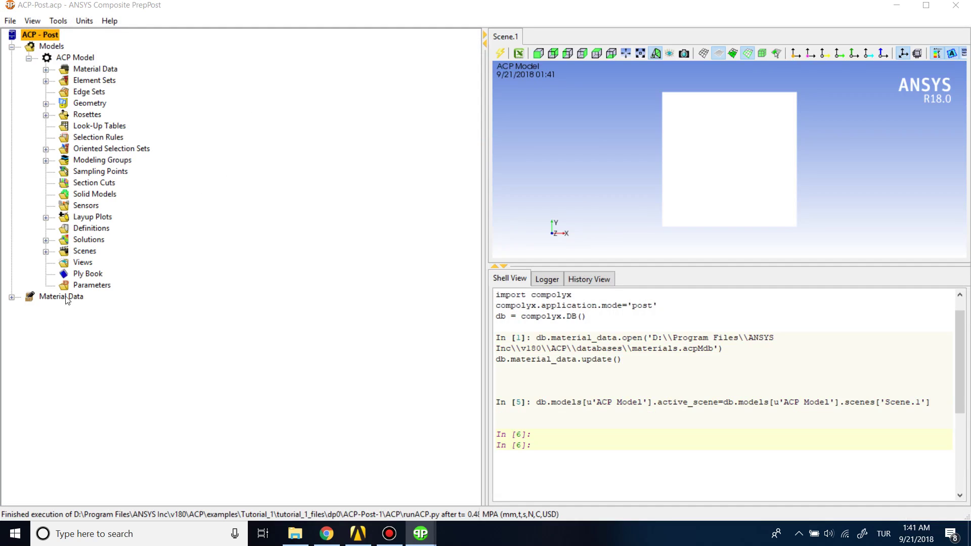
pyautogui.click(90, 285)
pyautogui.rightClick(76, 262)
pyautogui.click(217, 230)
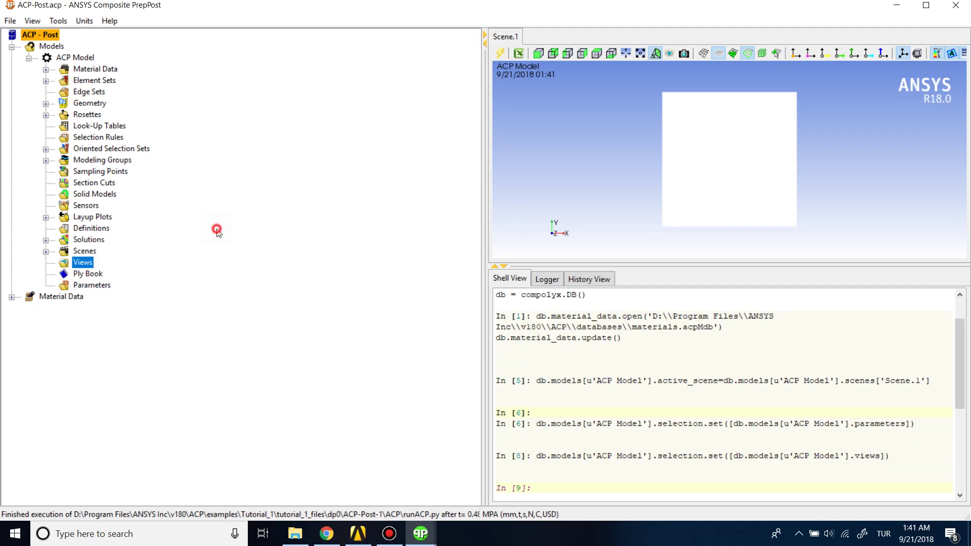
pyautogui.click(45, 240)
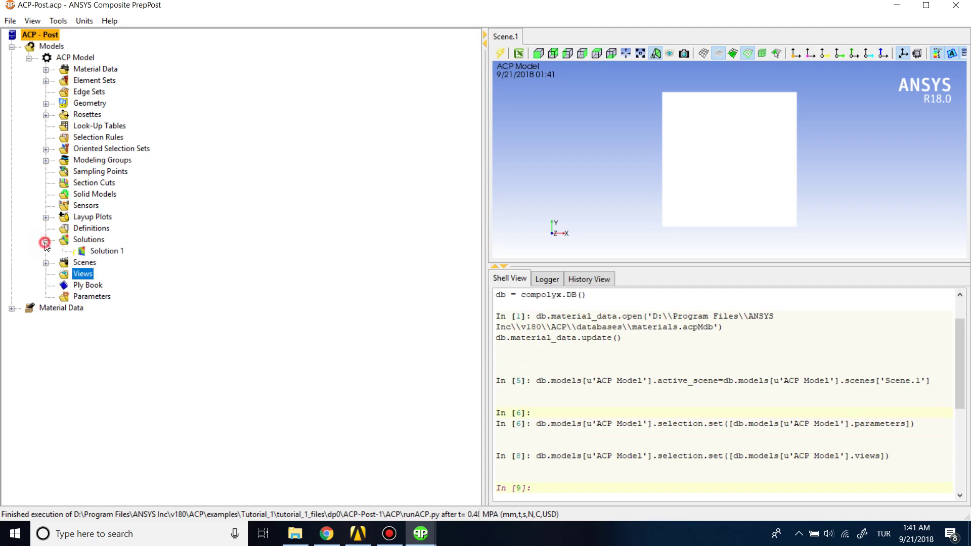
pyautogui.click(87, 250)
pyautogui.doubleClick(99, 252)
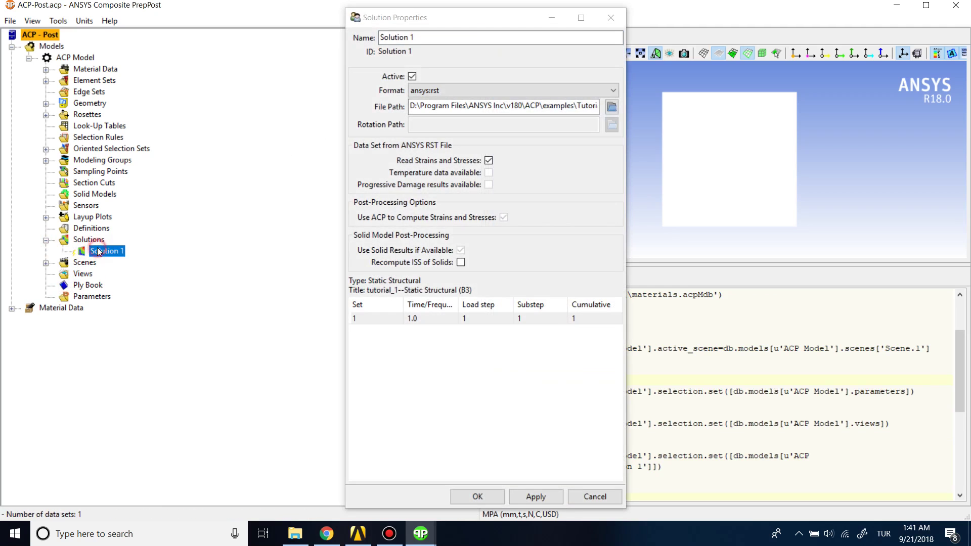
pyautogui.click(476, 497)
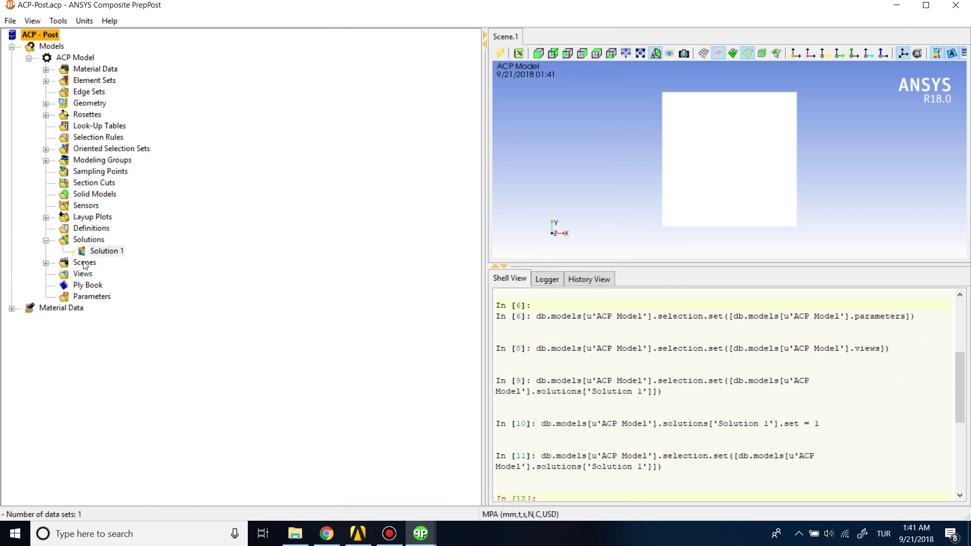
pyautogui.rightClick(81, 237)
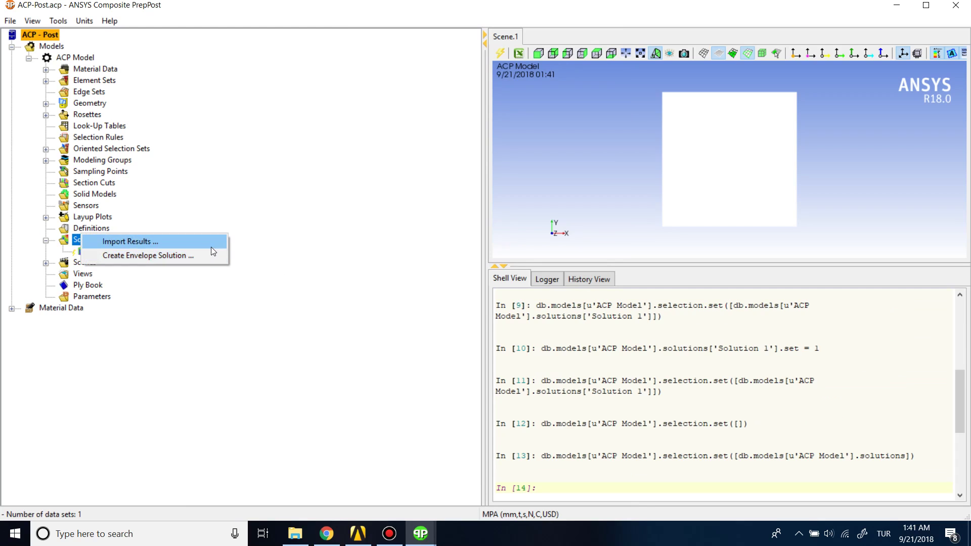
pyautogui.click(337, 253)
pyautogui.click(46, 263)
pyautogui.rightClick(69, 264)
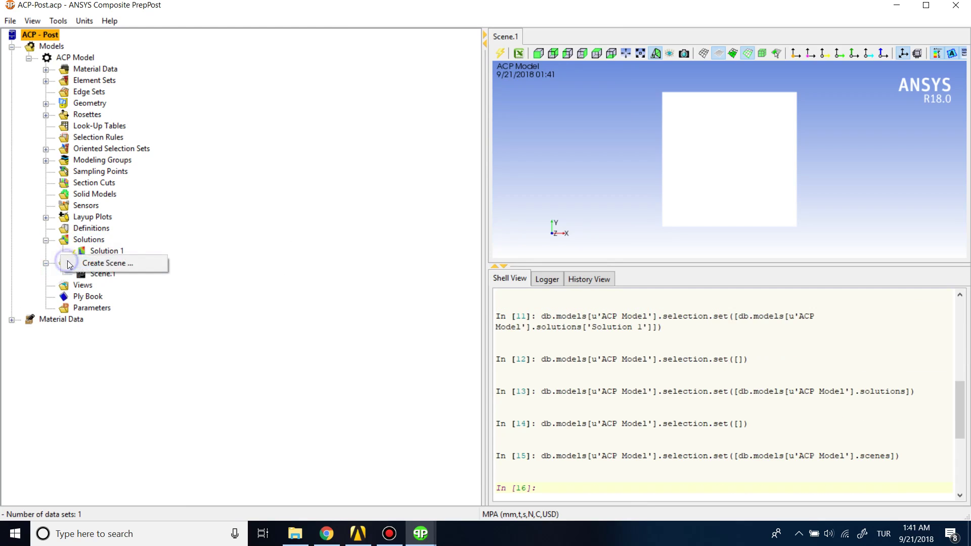
pyautogui.rightClick(85, 285)
pyautogui.click(133, 292)
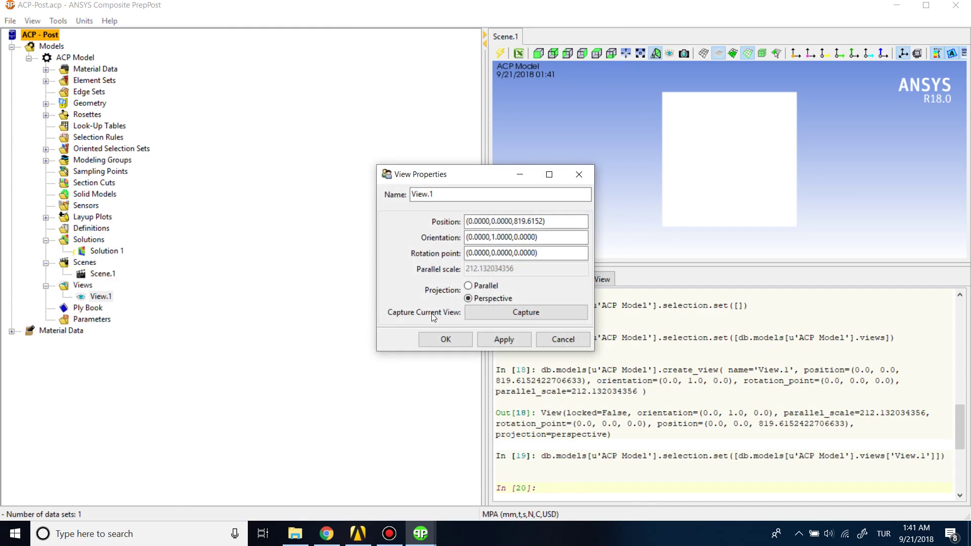
pyautogui.click(504, 339)
pyautogui.click(557, 340)
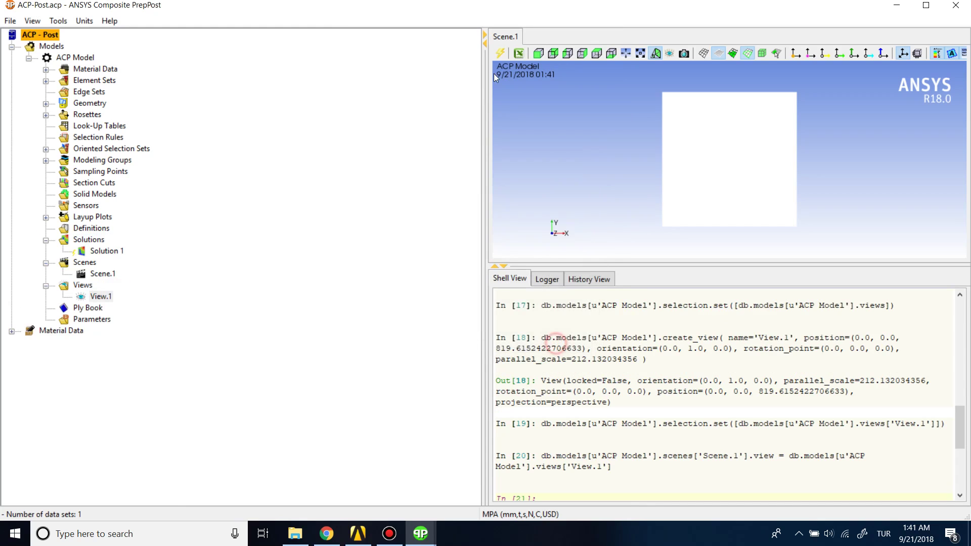
pyautogui.click(100, 297)
pyautogui.press('Delete')
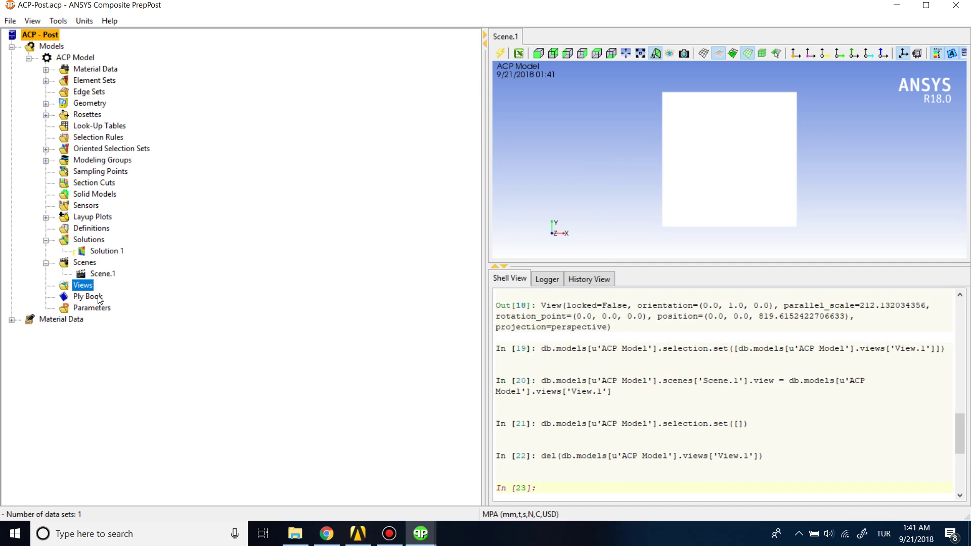
# - Update the ACP model to load the results of Solution 1 and review the solution's properties
pyautogui.click(499, 53)
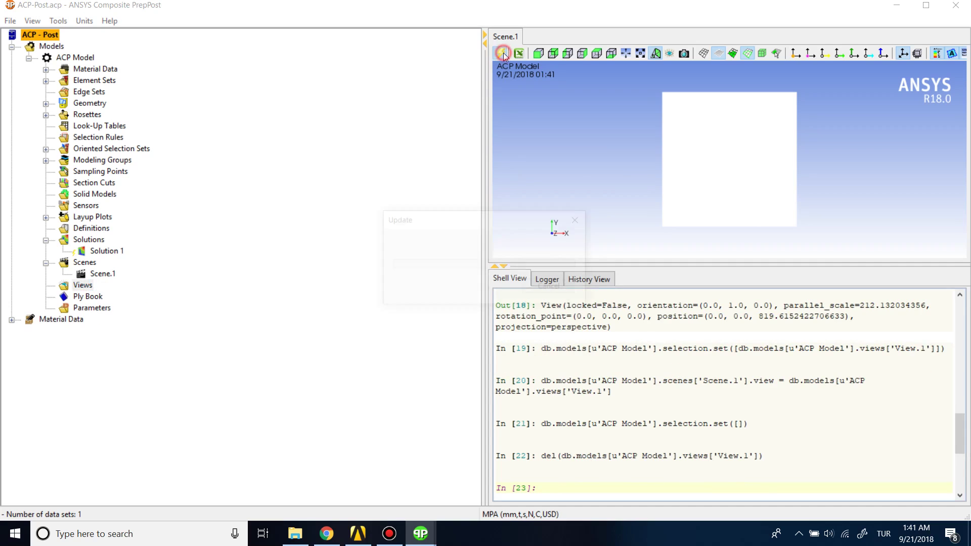
pyautogui.click(99, 252)
pyautogui.rightClick(100, 253)
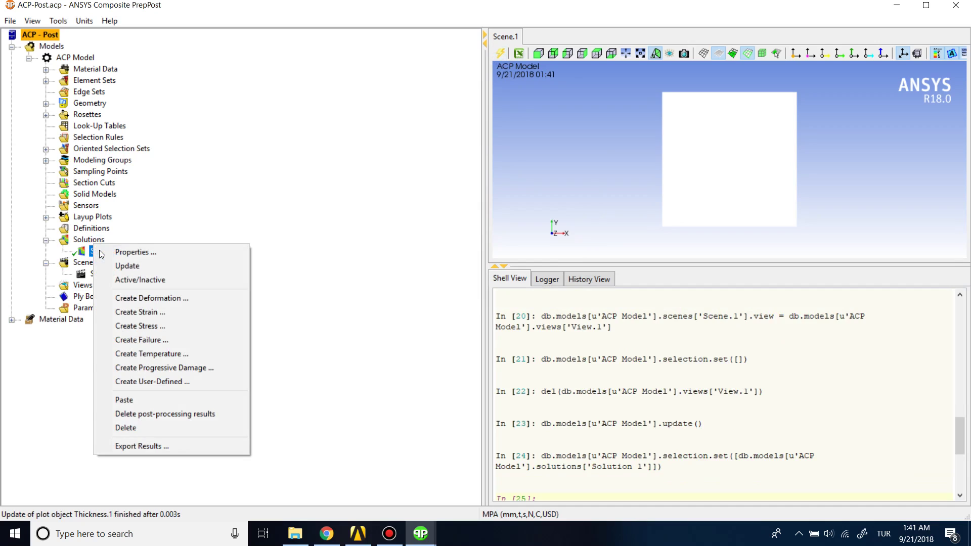
pyautogui.click(239, 207)
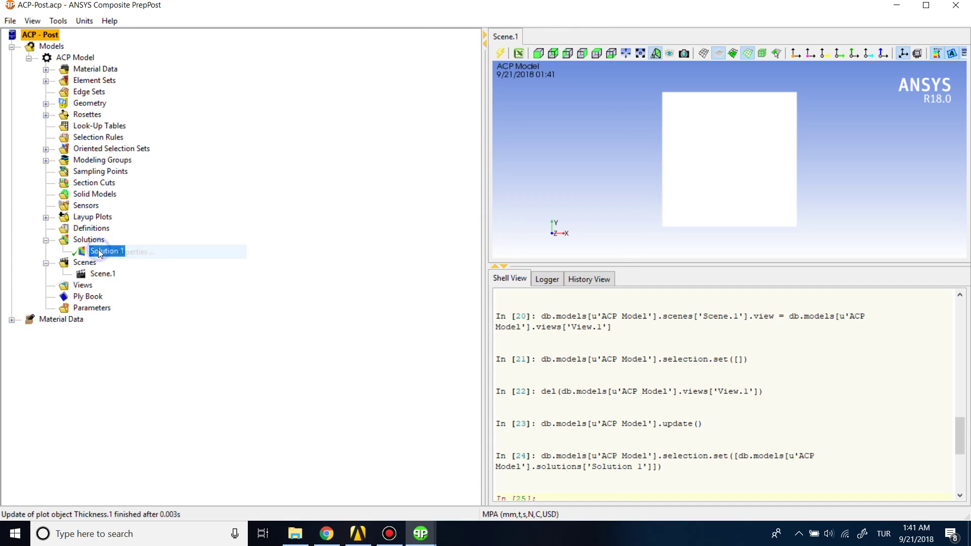
pyautogui.doubleClick(95, 252)
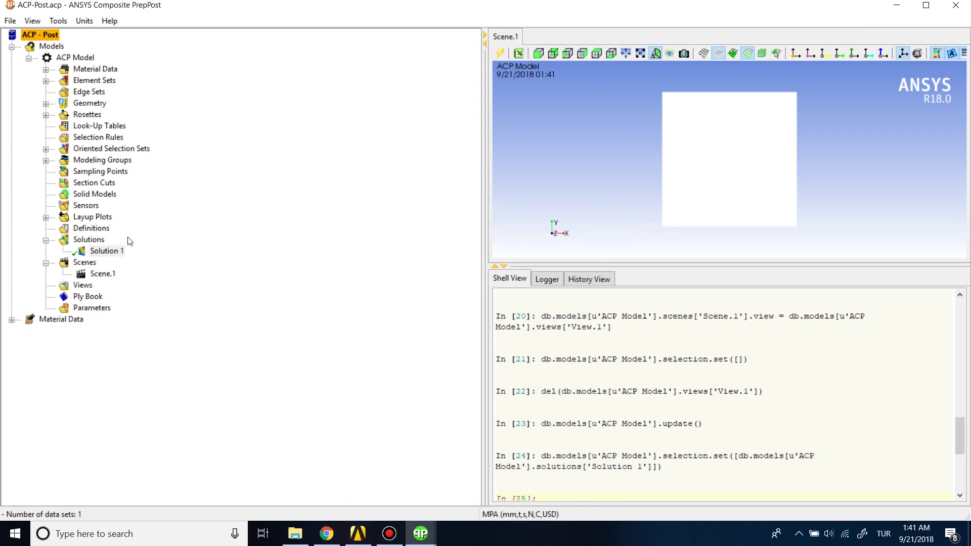
# - Create a deformation plot under Solution 1 with component usum and data scope All_Elements
pyautogui.rightClick(105, 248)
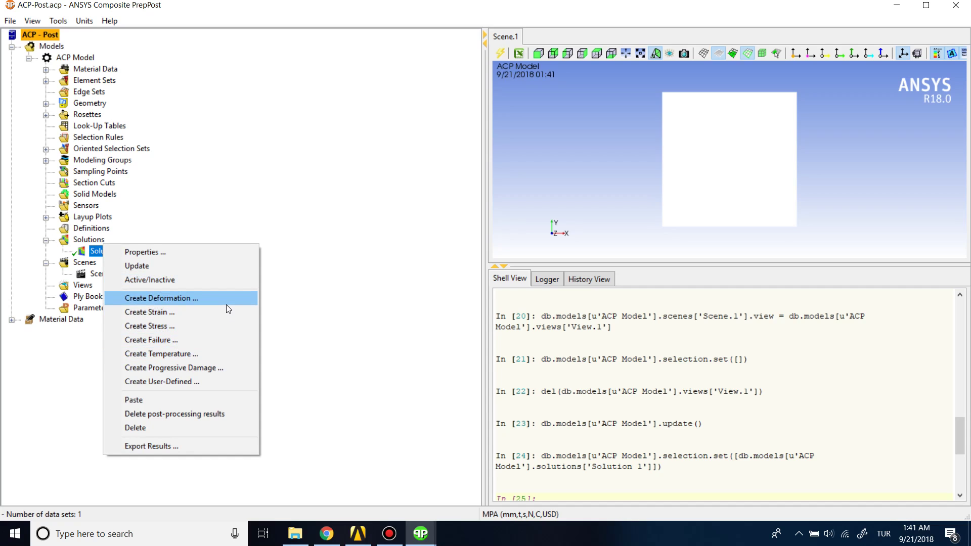
pyautogui.click(144, 299)
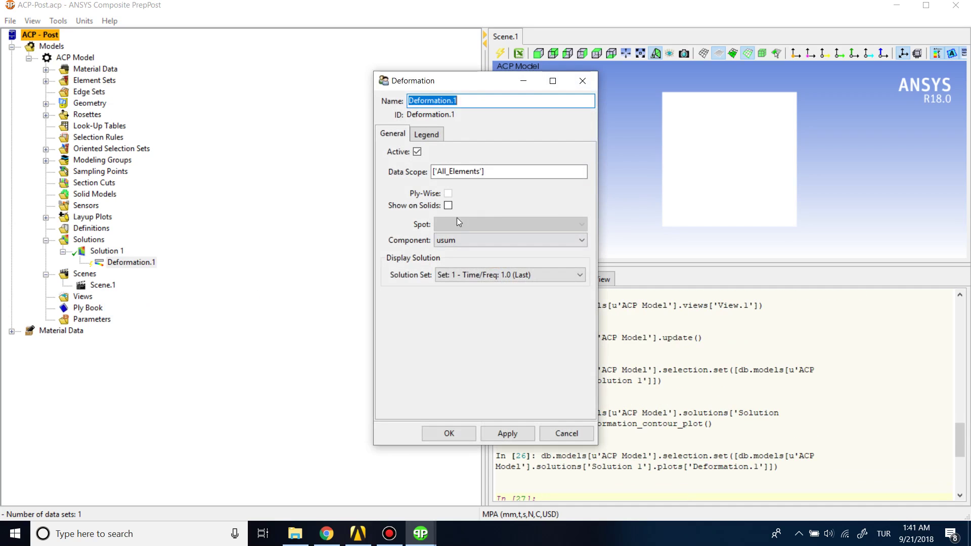
pyautogui.click(491, 171)
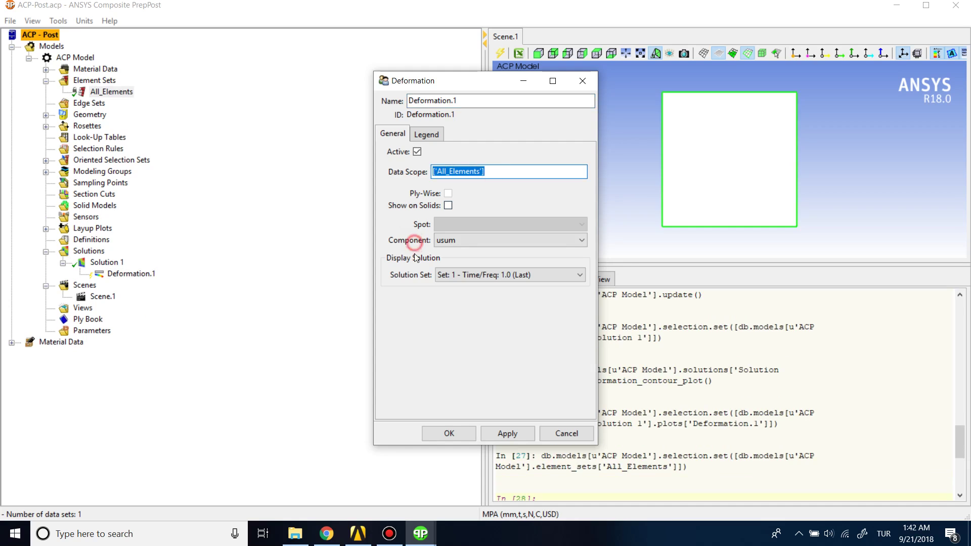
pyautogui.click(445, 433)
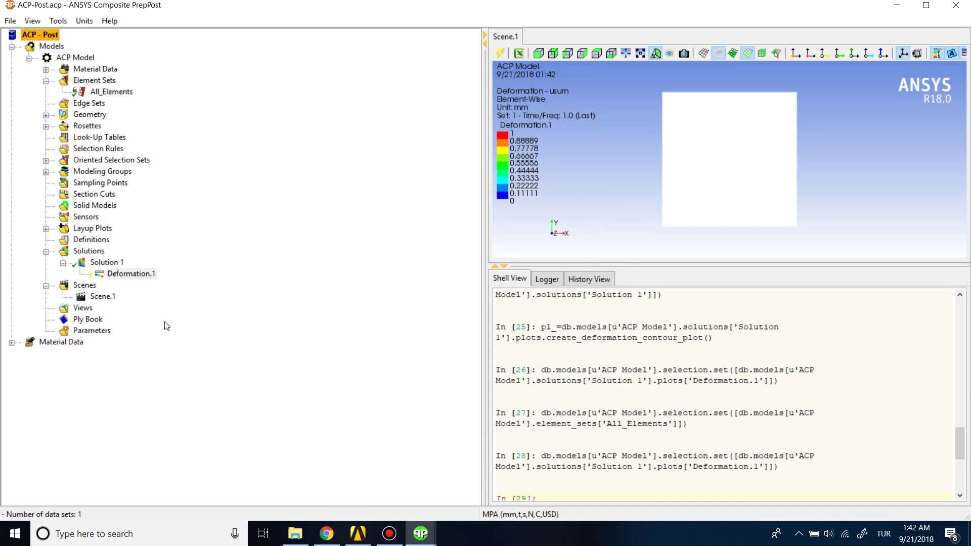
# - Update the model to compute the deformation plot, examine the plate's contour from several angles, and close Composite PrepPost
pyautogui.click(142, 277)
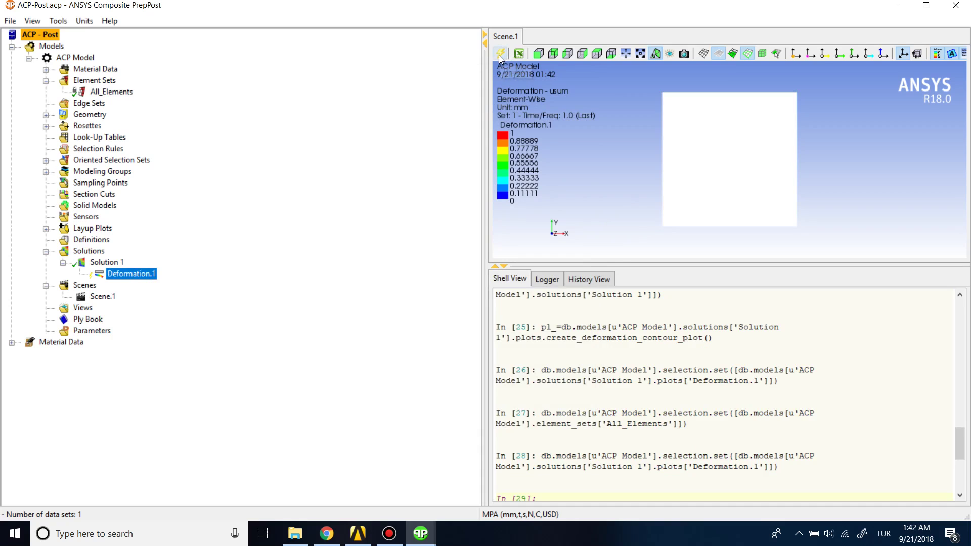
pyautogui.click(500, 53)
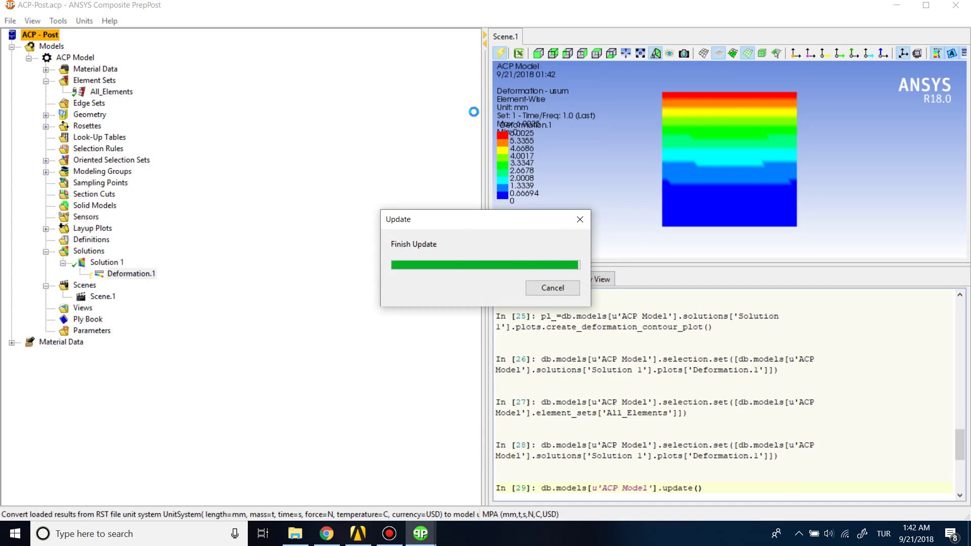
pyautogui.moveTo(734, 183); pyautogui.dragTo(693, 167)
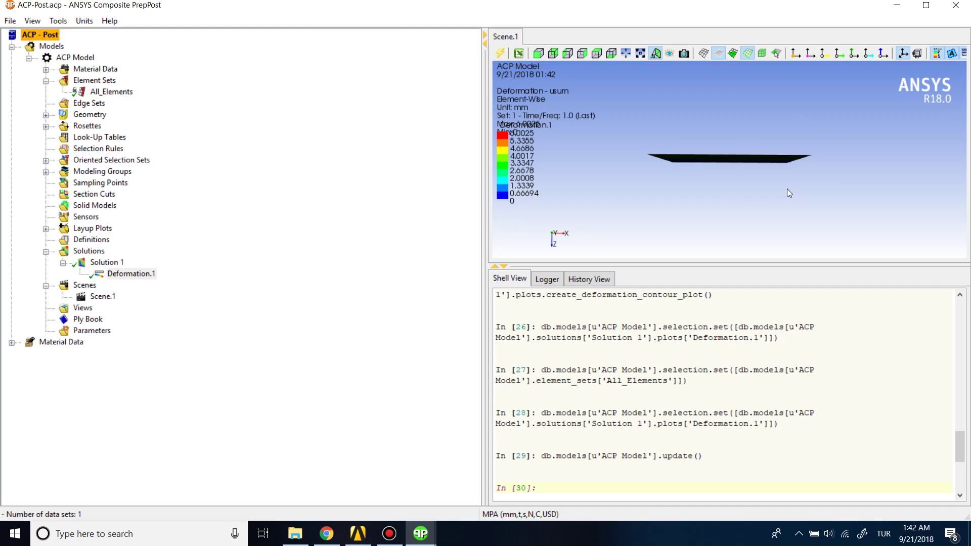
pyautogui.moveTo(787, 189); pyautogui.dragTo(778, 110)
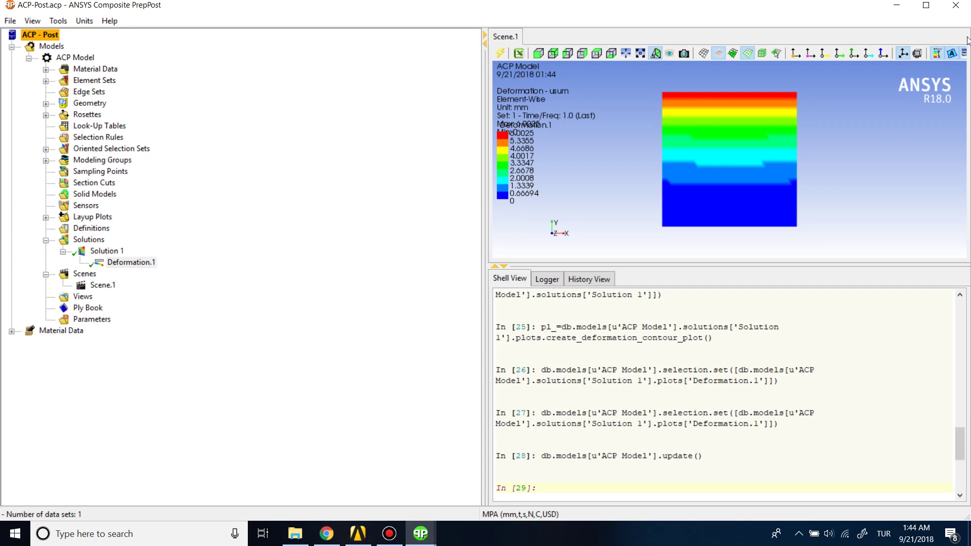
pyautogui.click(954, 7)
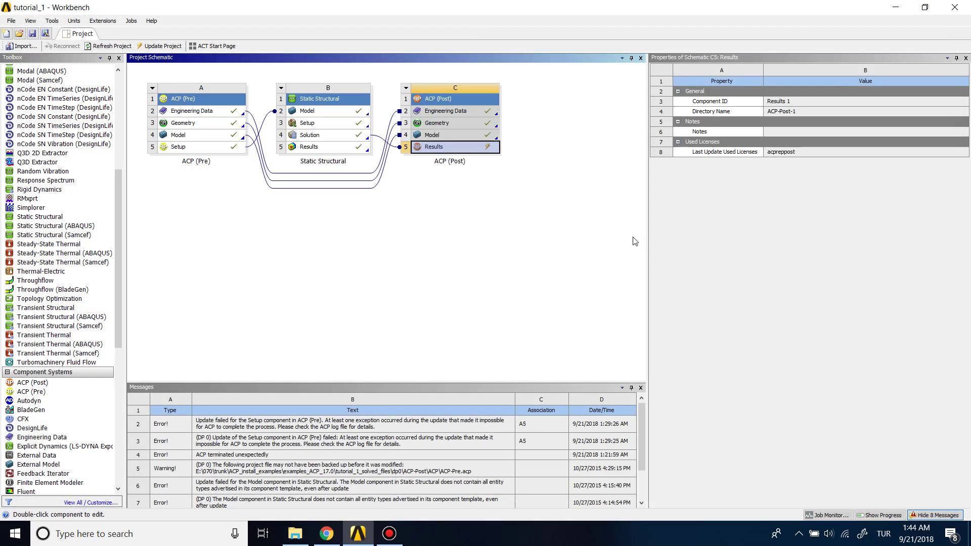
pyautogui.click(389, 534)
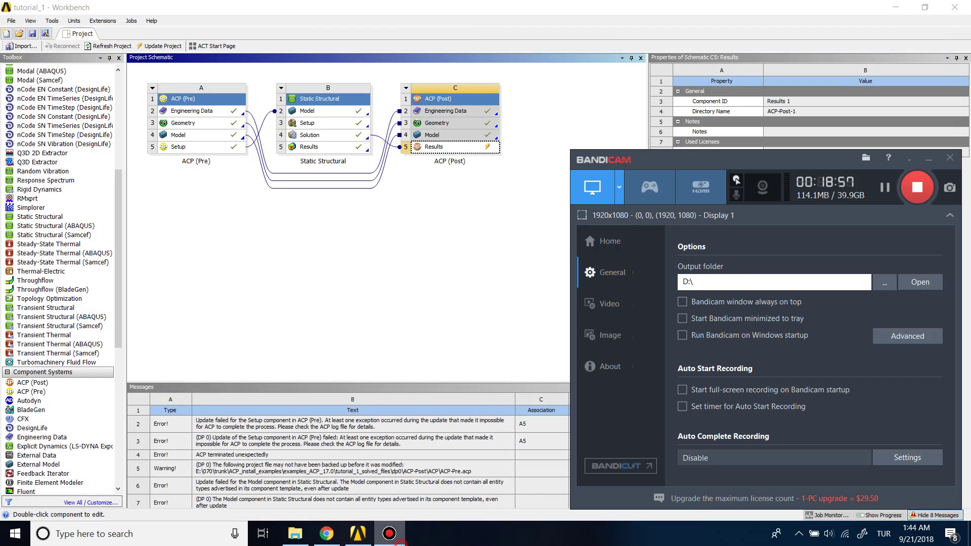